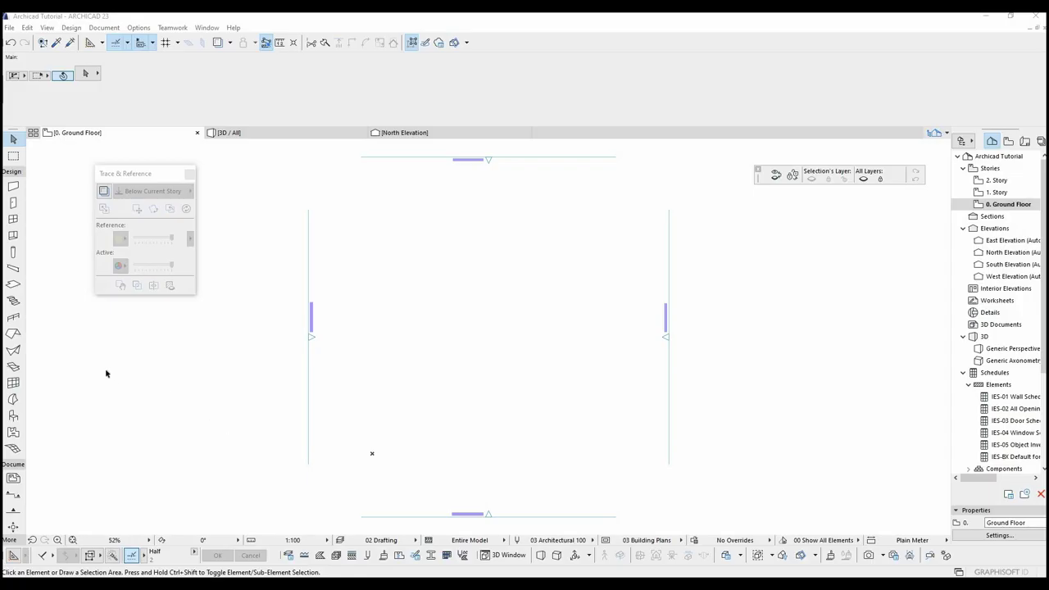
# Step: Draw an extruded shell with a horizontal extrusion vector about 1290 long between the elevation markers, extending its profile width above the vector
pyautogui.click(15, 351)
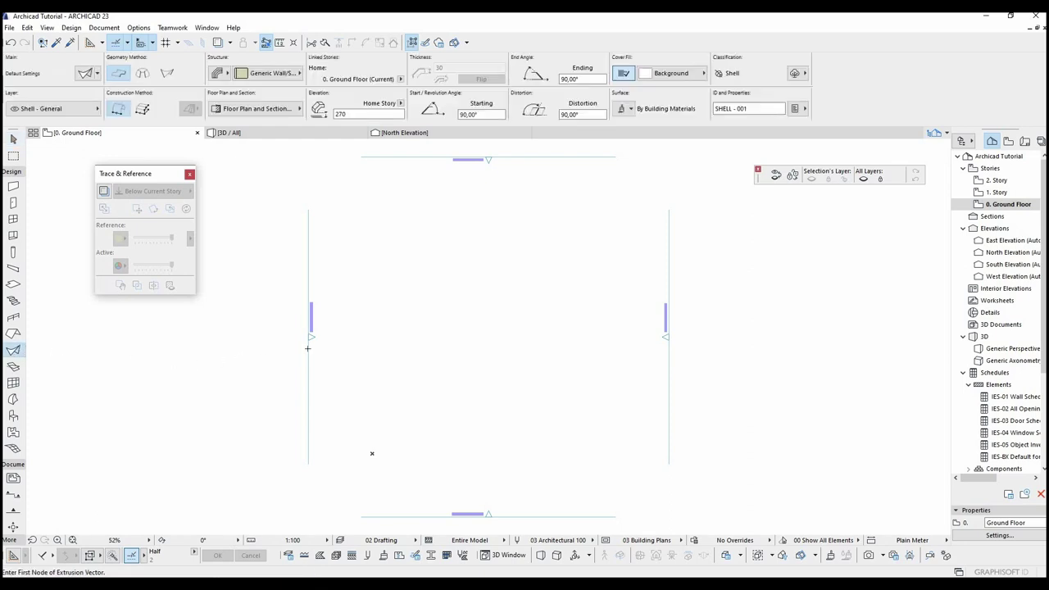
pyautogui.moveTo(303, 347); pyautogui.dragTo(290, 342, button='middle')
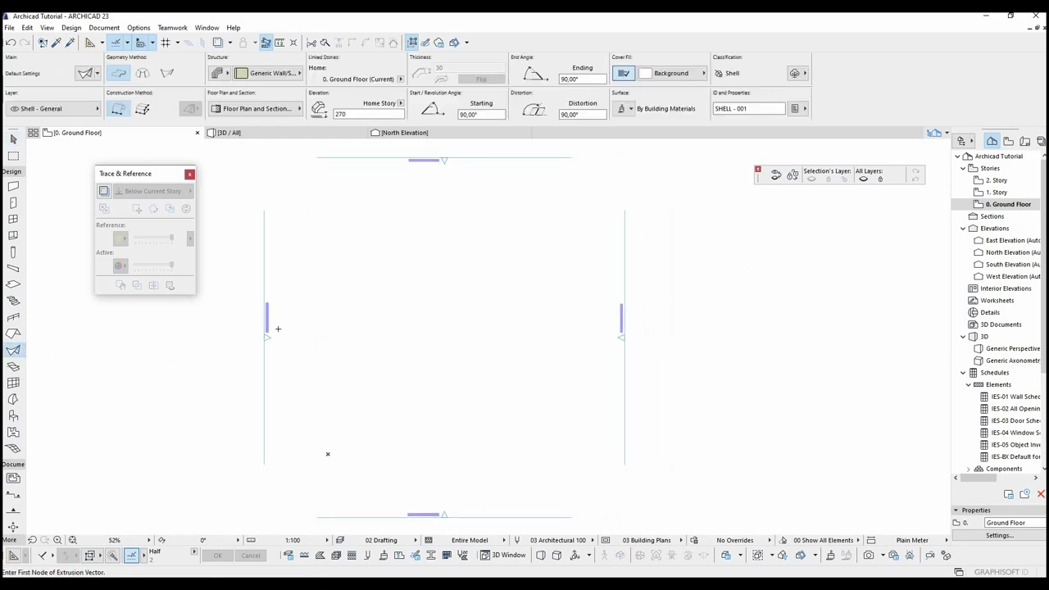
pyautogui.click(143, 74)
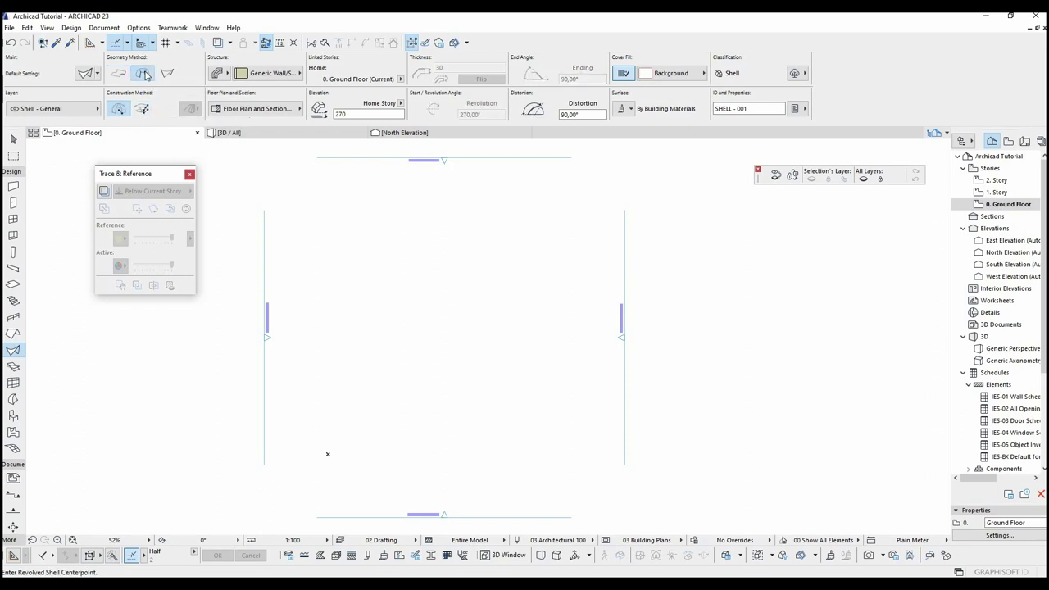
pyautogui.click(168, 74)
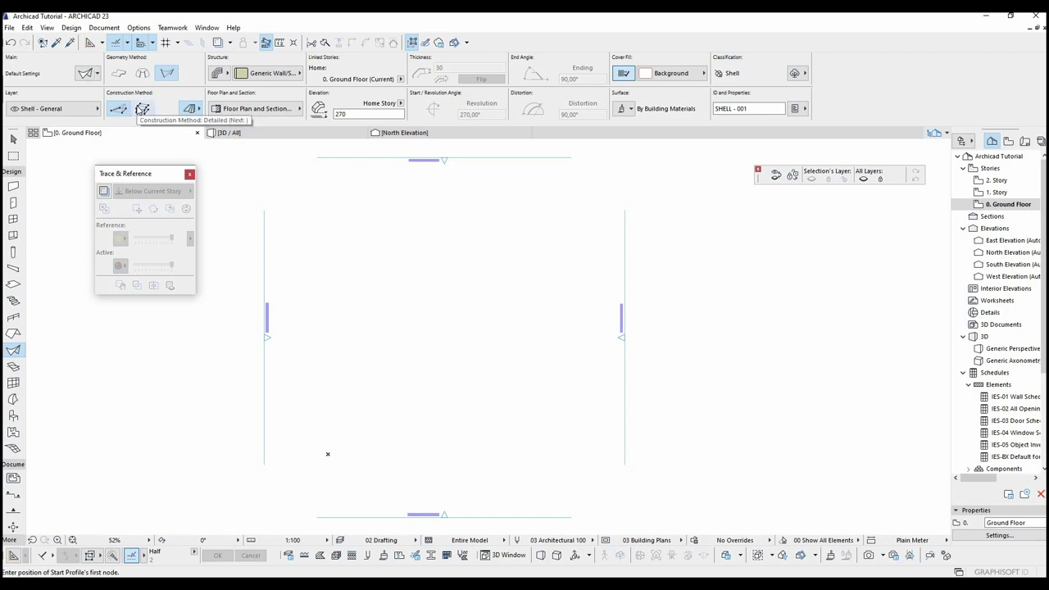
pyautogui.click(120, 76)
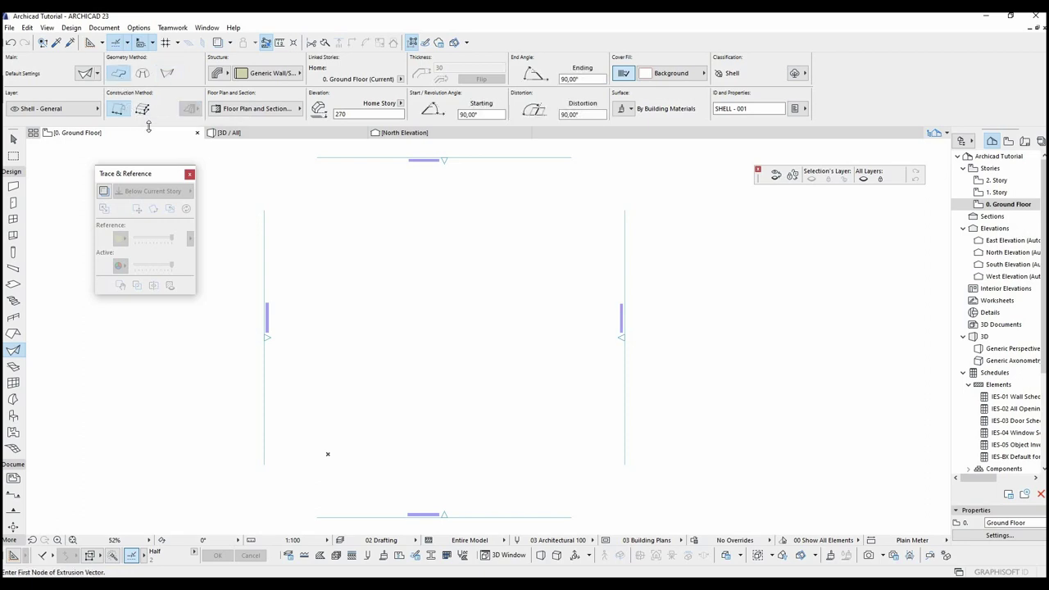
pyautogui.scroll(2, 364, 320)
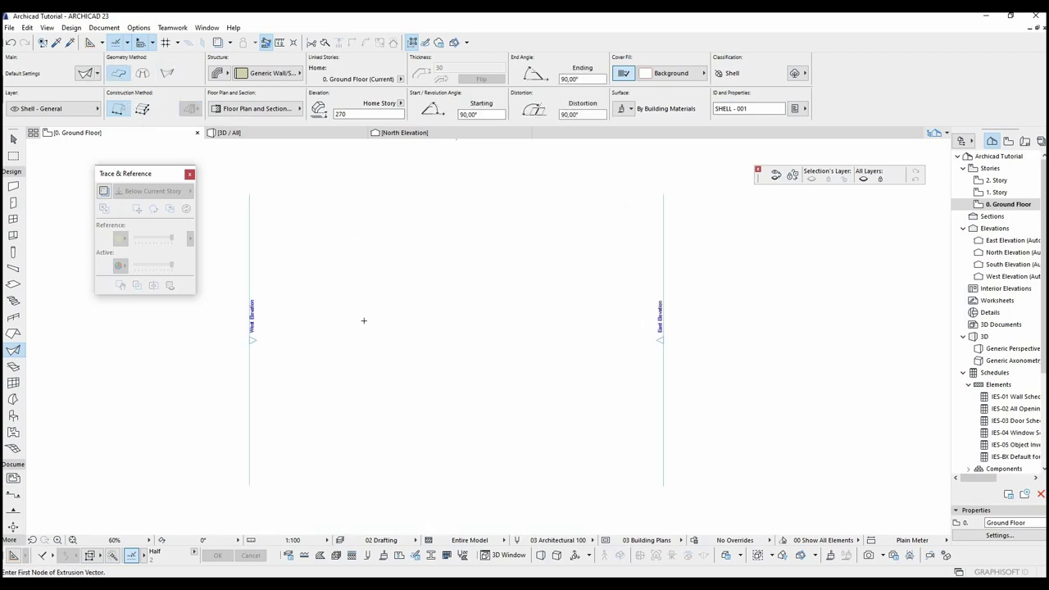
pyautogui.click(364, 367)
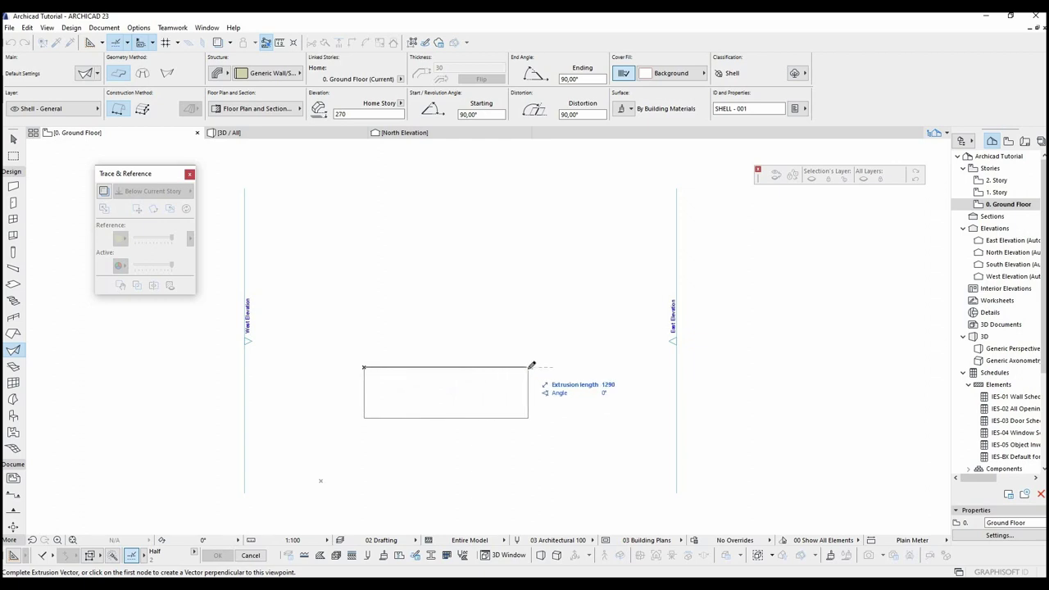
pyautogui.click(532, 365)
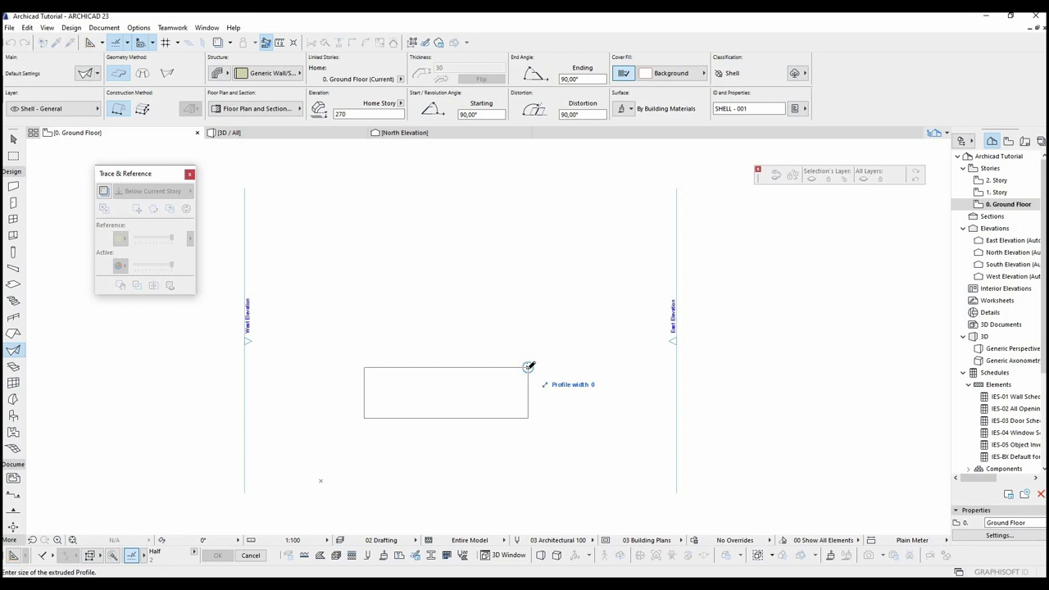
pyautogui.click(530, 287)
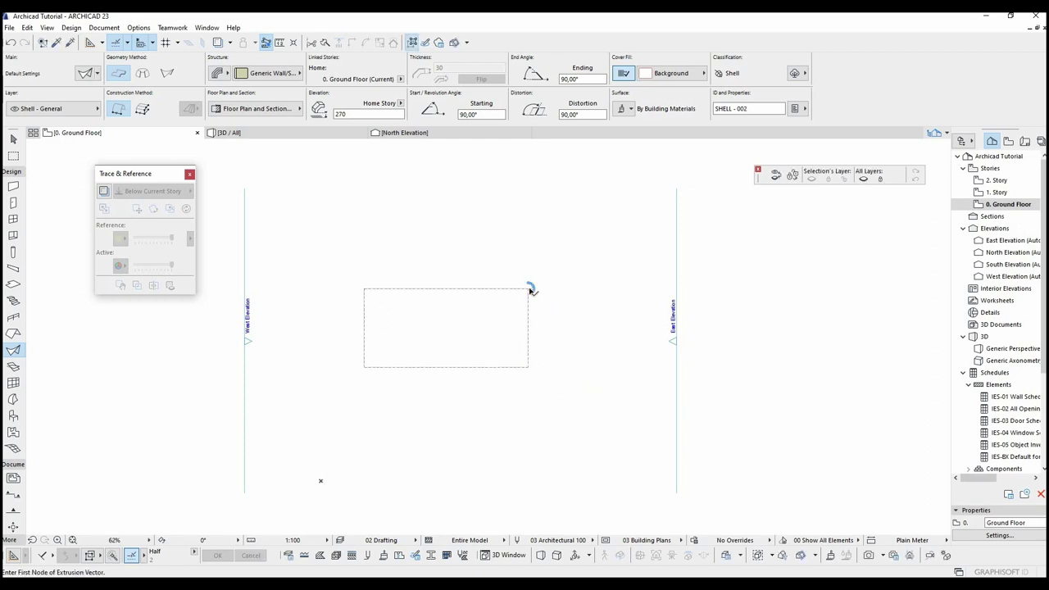
pyautogui.press('Escape')
# Step: Inspect the shell in the South Elevation and the North Elevation
pyautogui.scroll(-2, 527, 317)
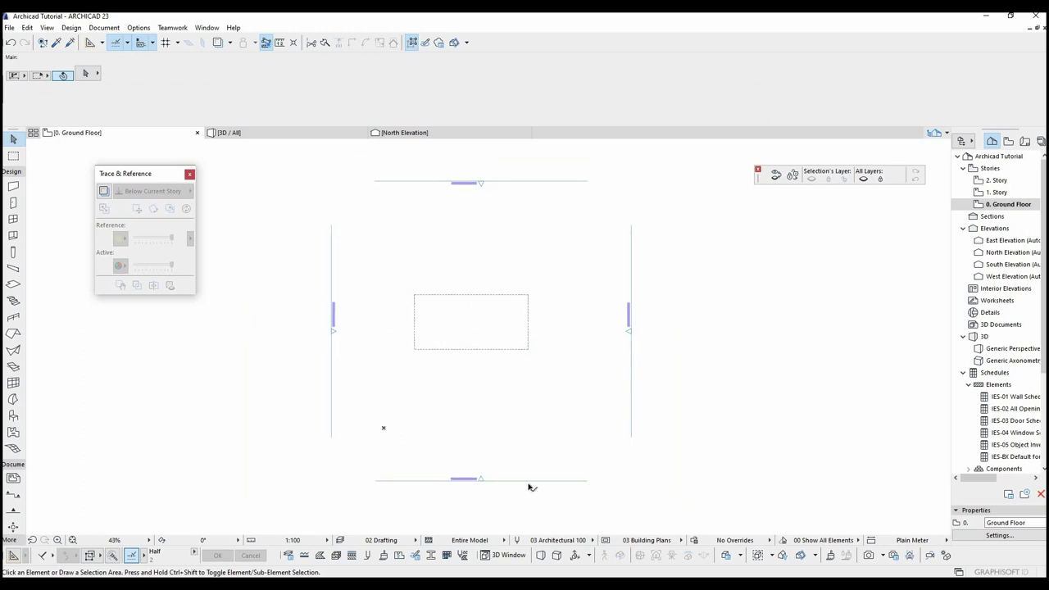
pyautogui.rightClick(506, 482)
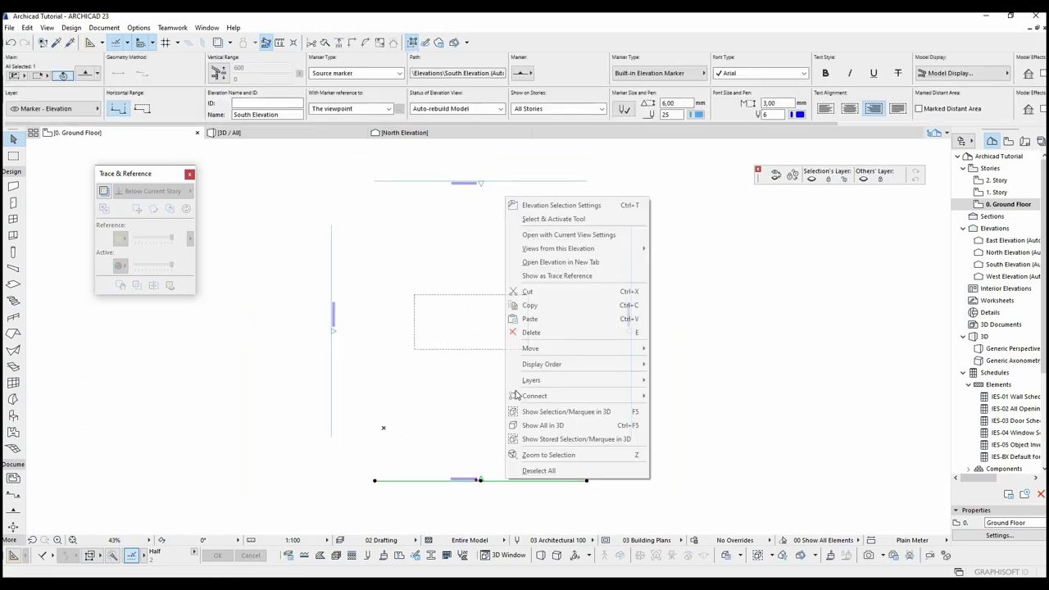
pyautogui.click(537, 236)
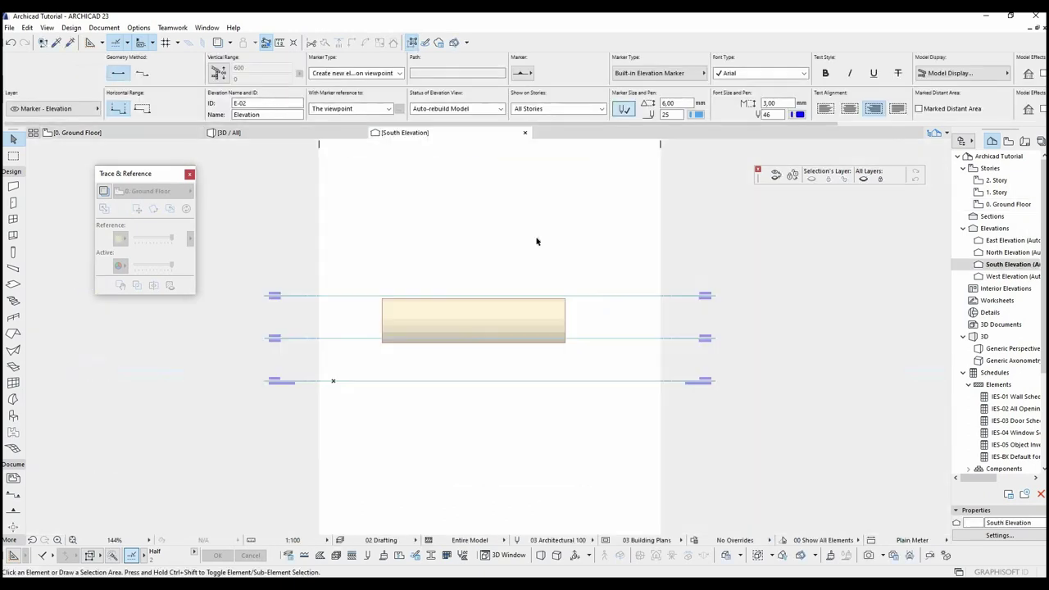
pyautogui.click(447, 327)
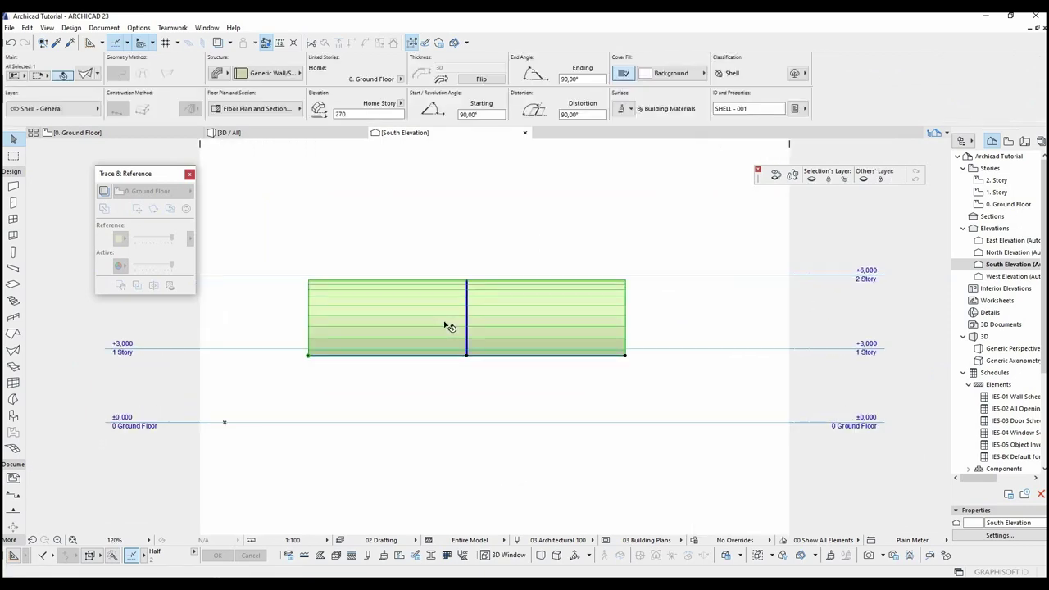
pyautogui.doubleClick(1004, 253)
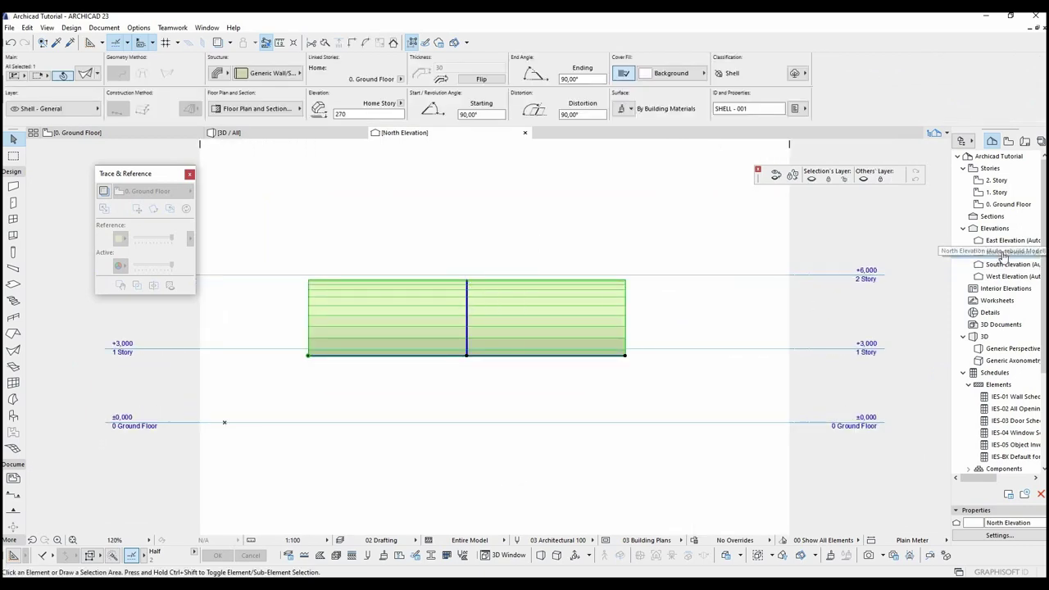
# Step: In the East Elevation, curve the shell's profile edge into a flatter arc with a radius of about 399
pyautogui.click(997, 243)
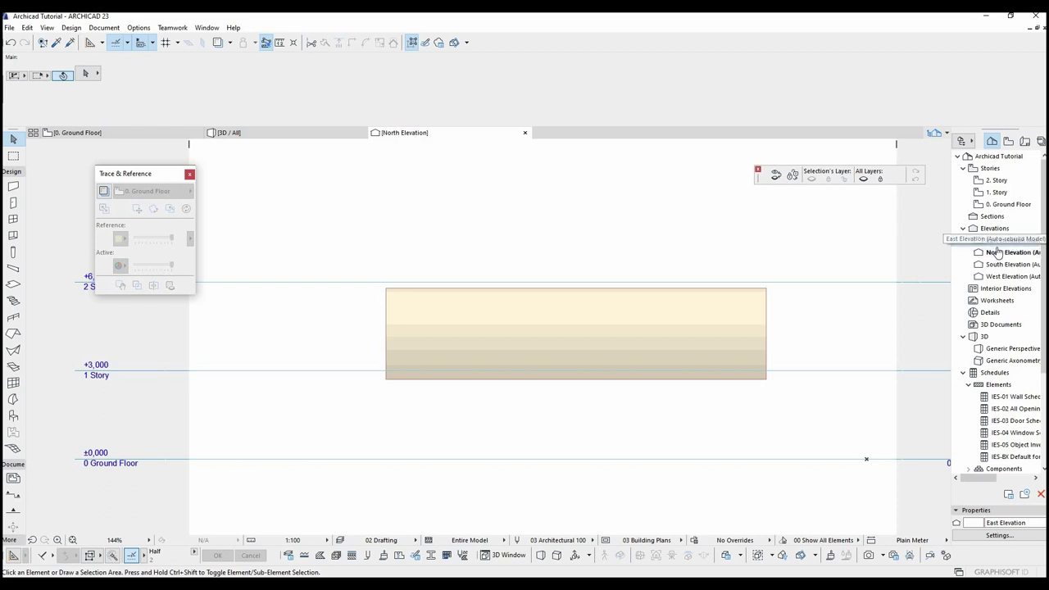
pyautogui.scroll(3, 510, 318)
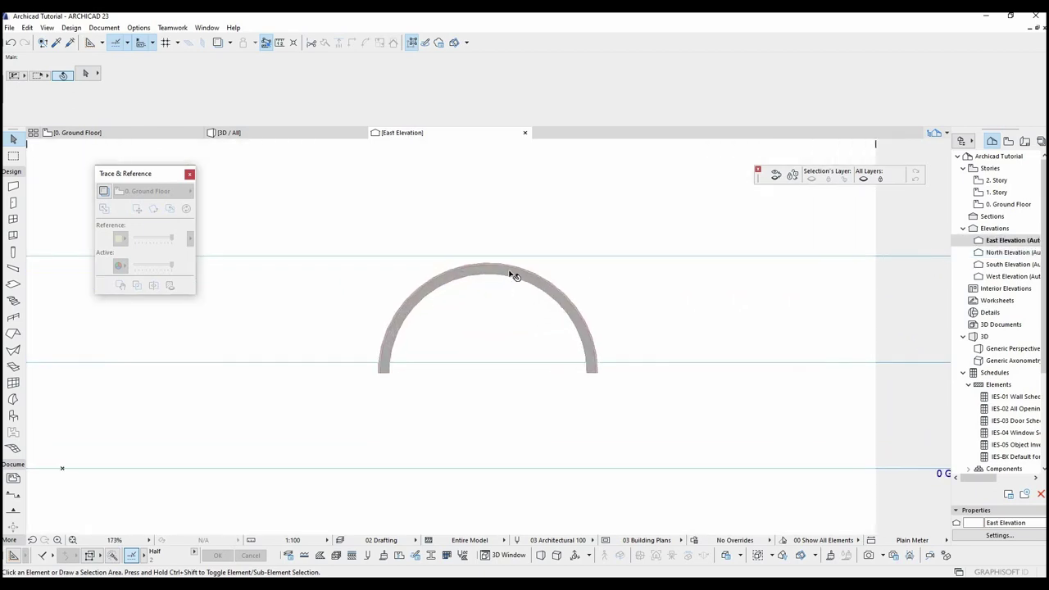
pyautogui.click(514, 276)
pyautogui.scroll(3, 508, 275)
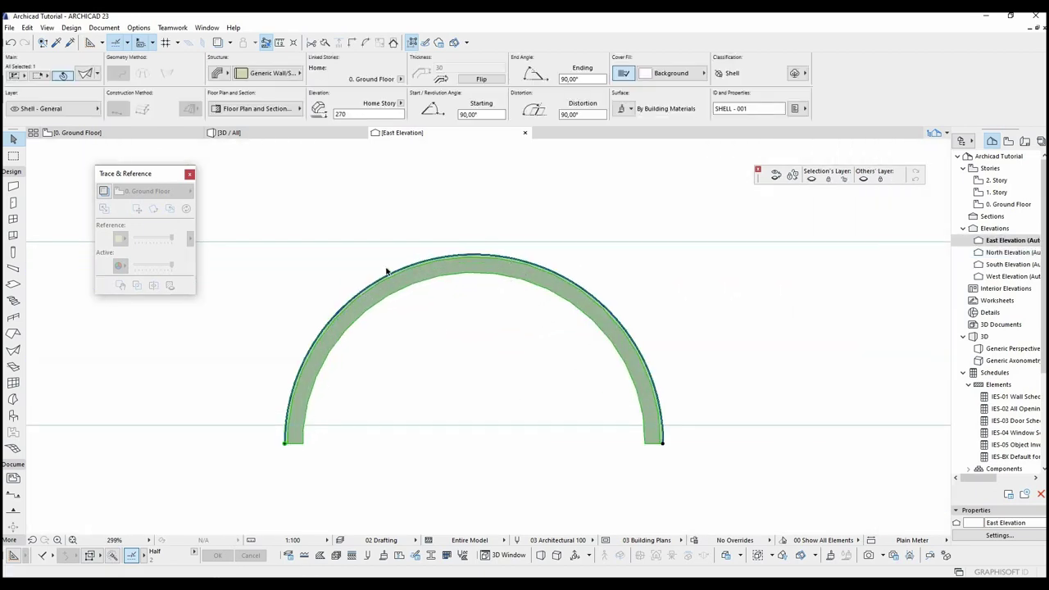
pyautogui.click(428, 262)
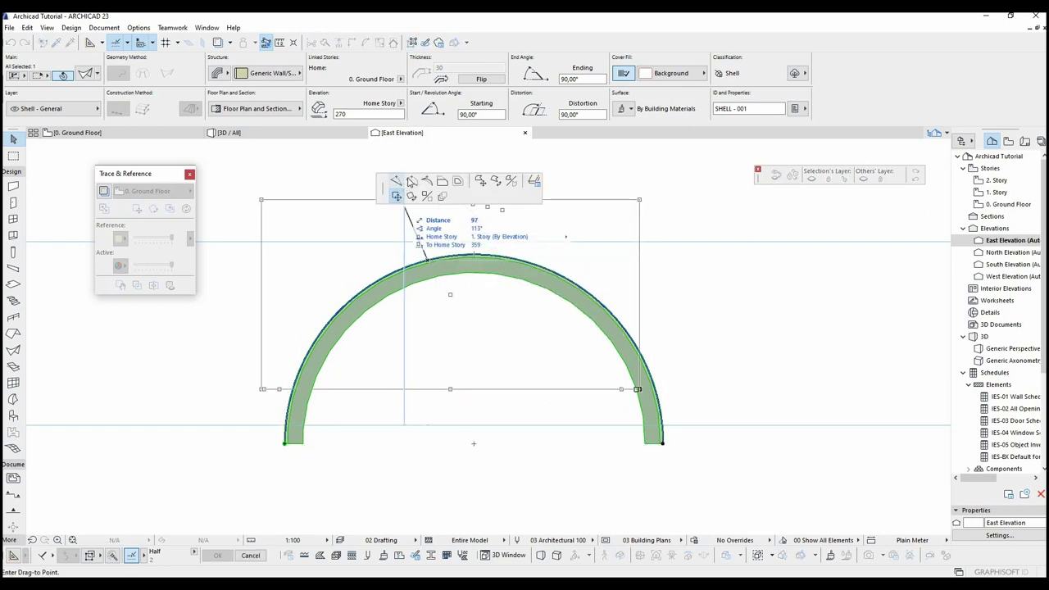
pyautogui.click(412, 180)
pyautogui.click(453, 354)
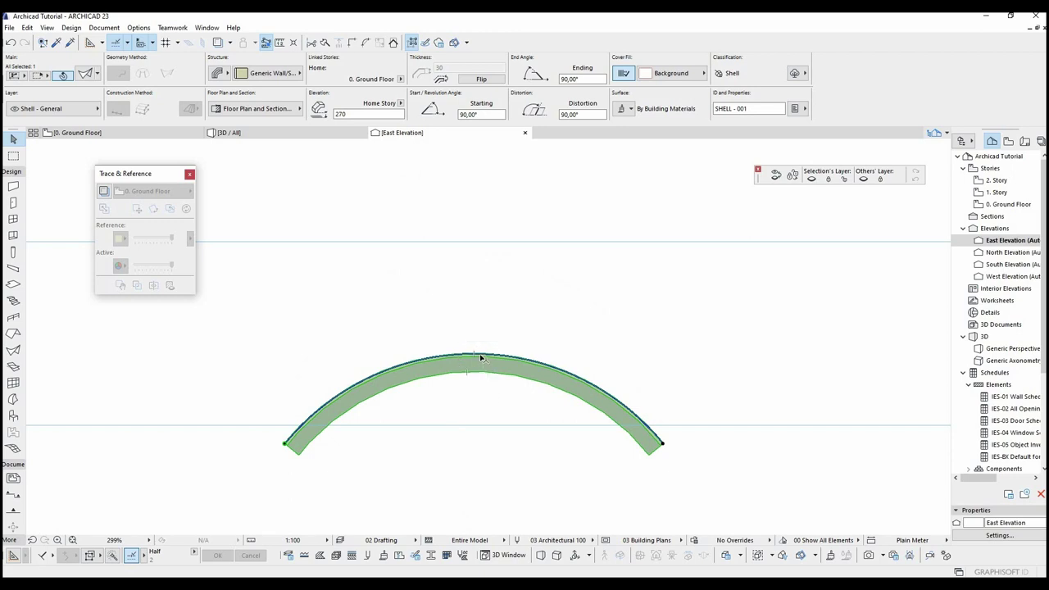
# Step: Try straightening the shell's arched profile edge and raising its right end node to make a sloped shell
pyautogui.click(481, 358)
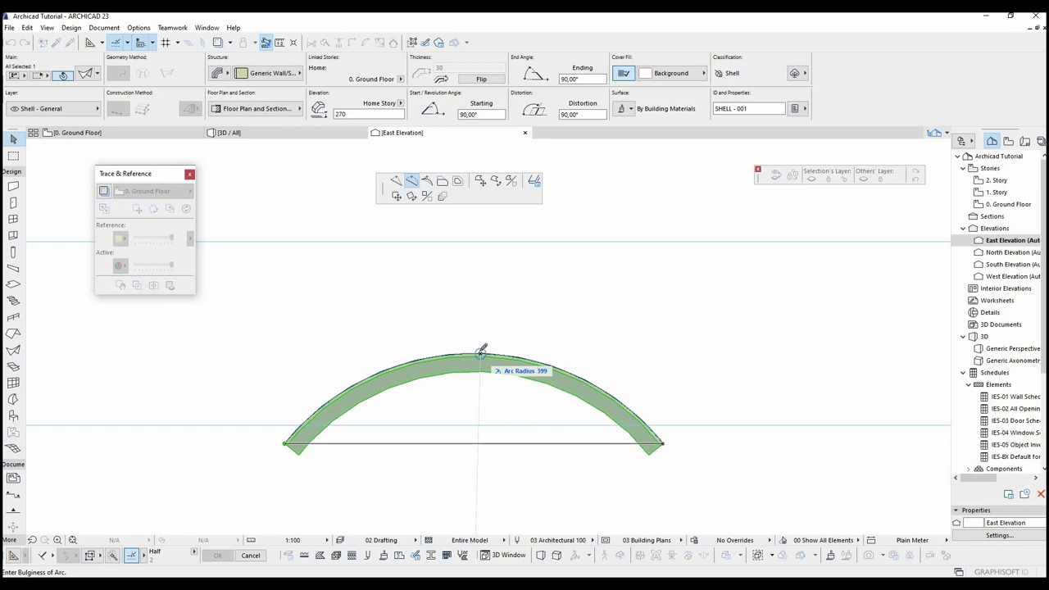
pyautogui.click(396, 183)
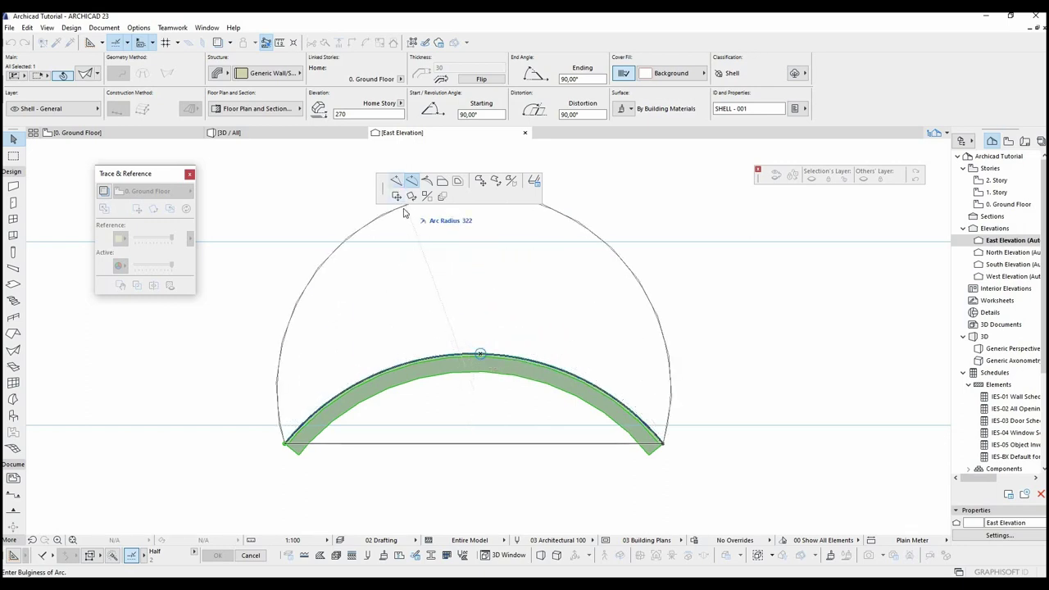
pyautogui.click(483, 355)
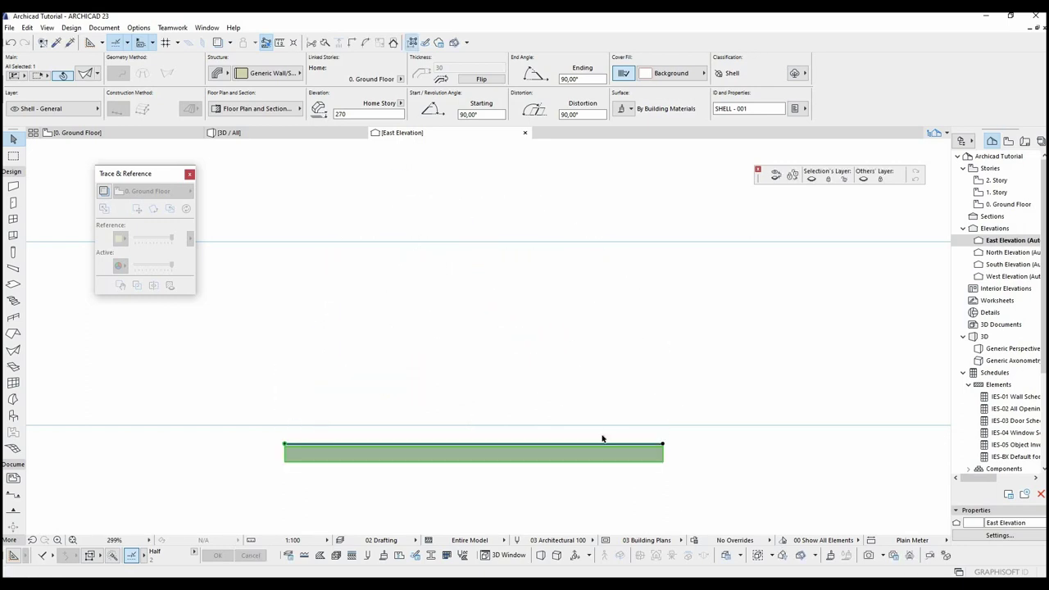
pyautogui.click(665, 443)
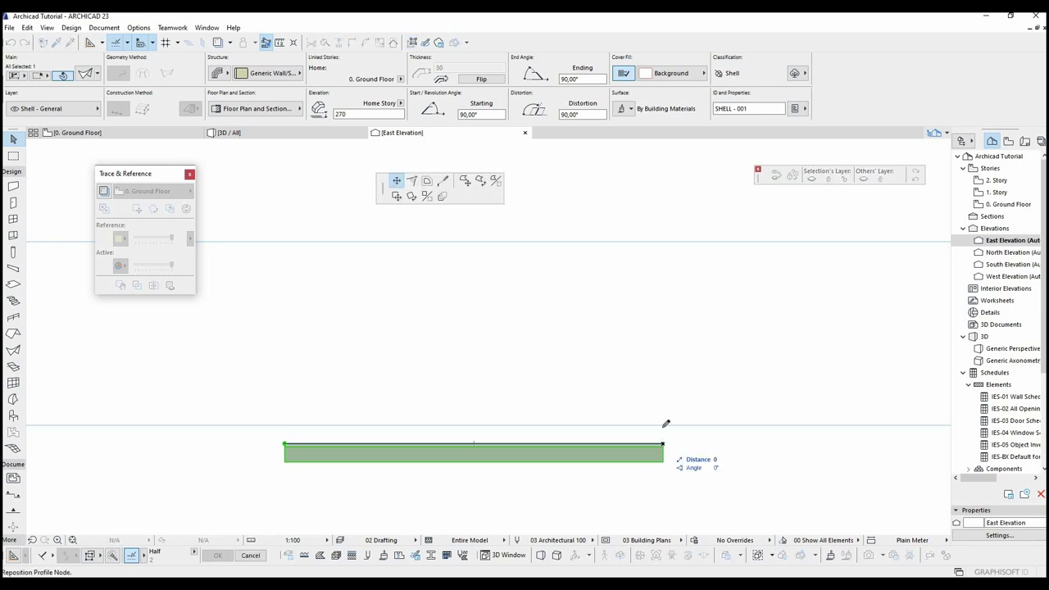
pyautogui.click(592, 305)
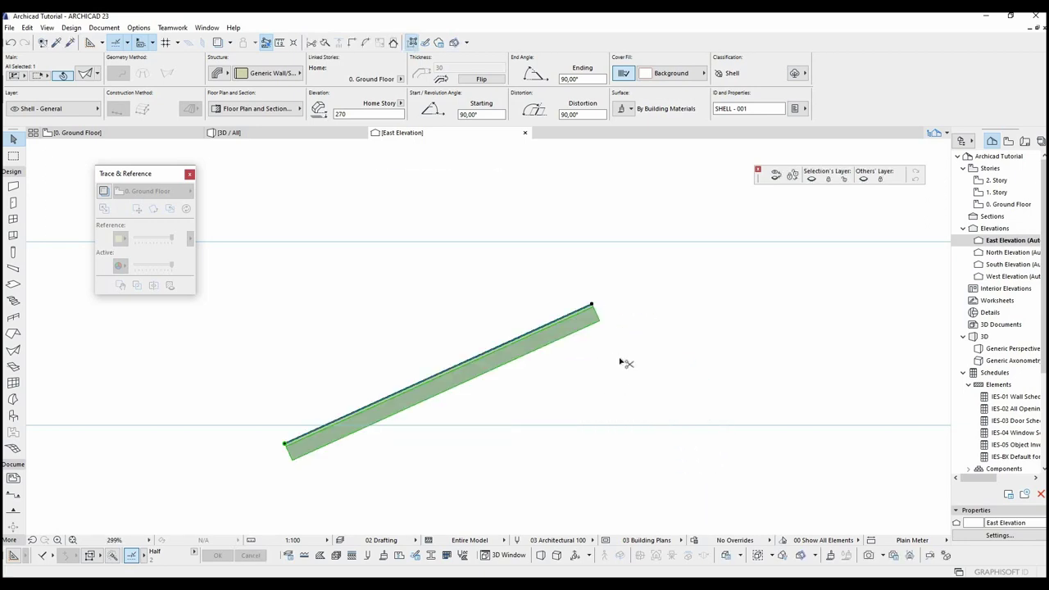
# Step: Undo the node move and the edge straightening, and deselect the shell
pyautogui.hotkey('ctrl', 'z')
pyautogui.hotkey('ctrl', 'z')
pyautogui.press('Escape')
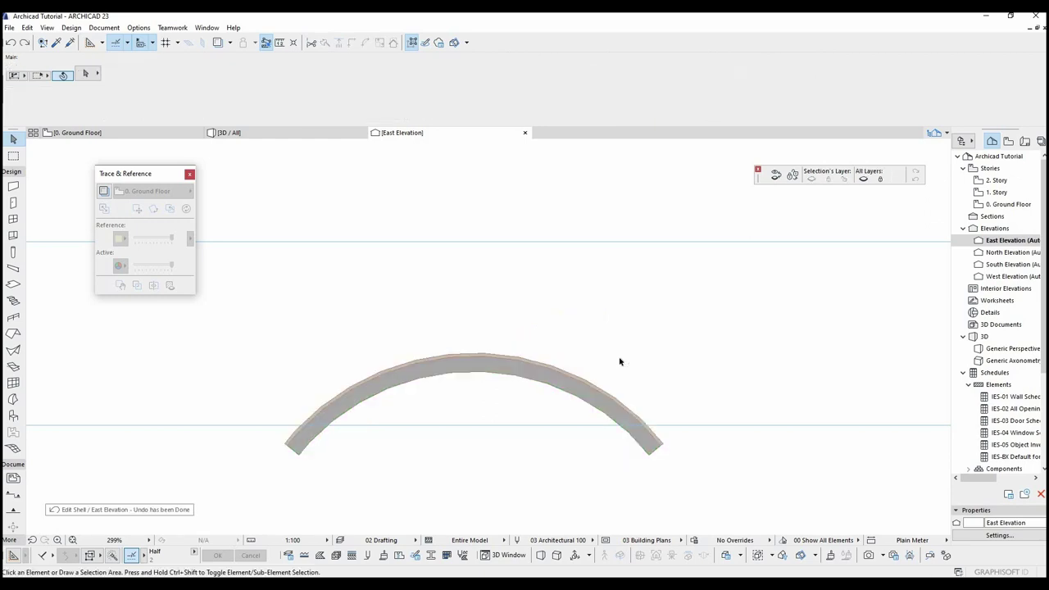
# Step: On the Ground Floor plan, draw a detailed extruded shell from a rectangular profile about 1337 by 483 below the first shell, keeping the default extrusion length
pyautogui.press('F2')
pyautogui.press('Escape')
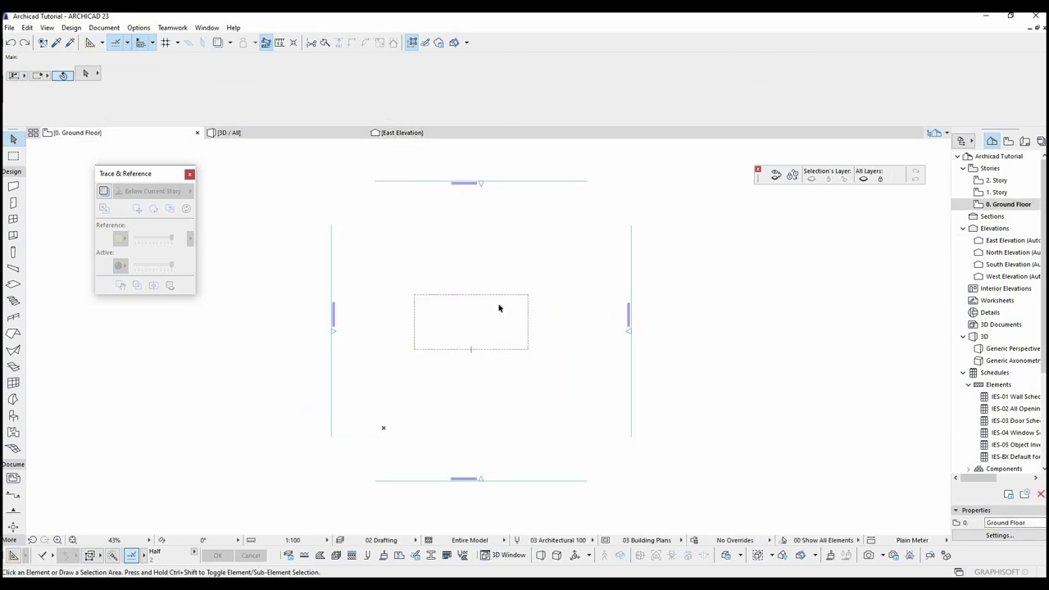
pyautogui.click(13, 350)
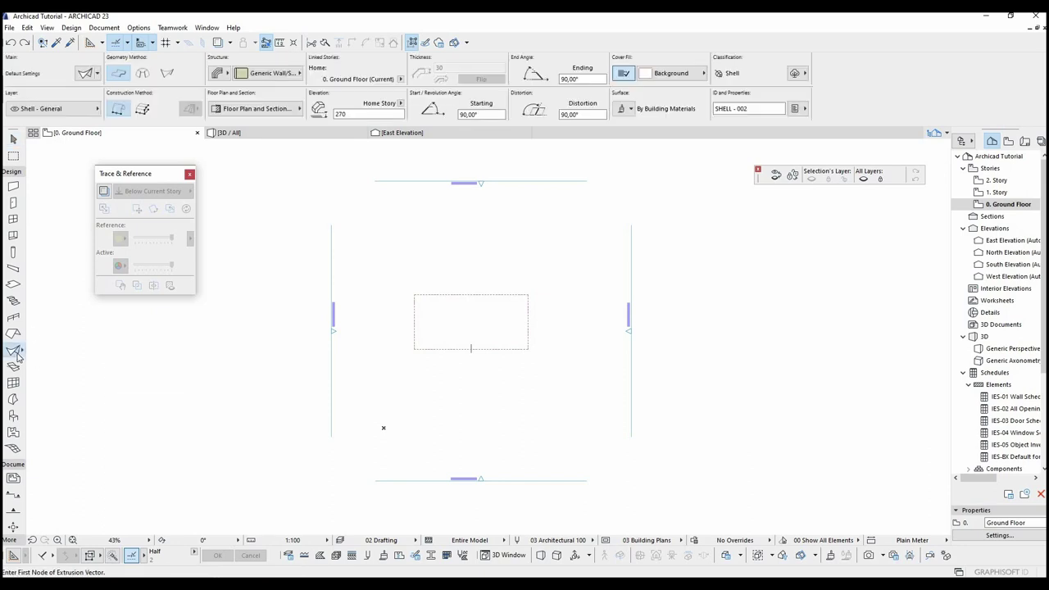
pyautogui.click(141, 111)
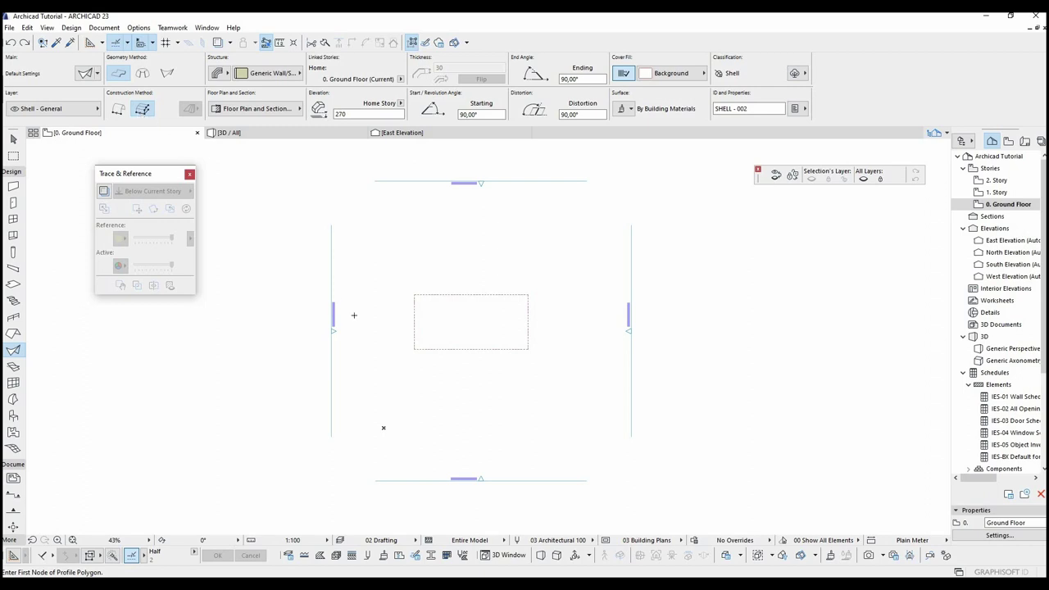
pyautogui.click(415, 380)
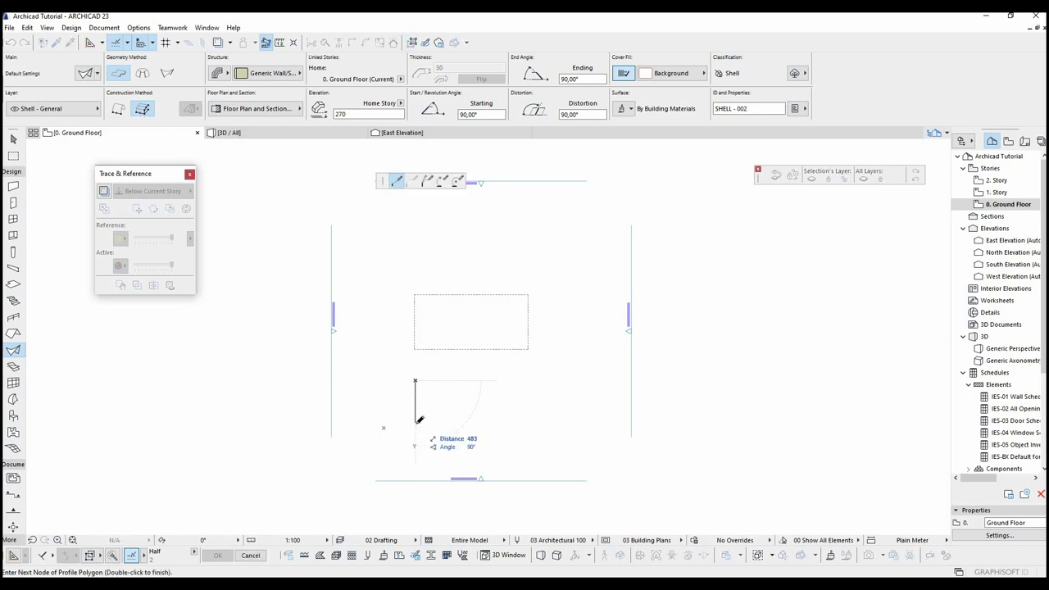
pyautogui.click(415, 422)
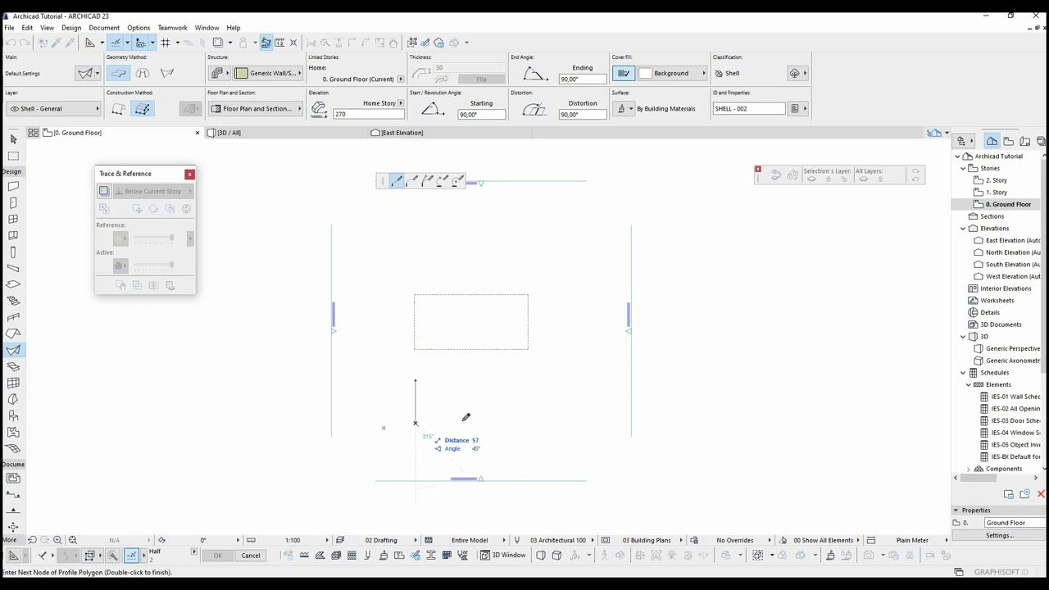
pyautogui.click(535, 421)
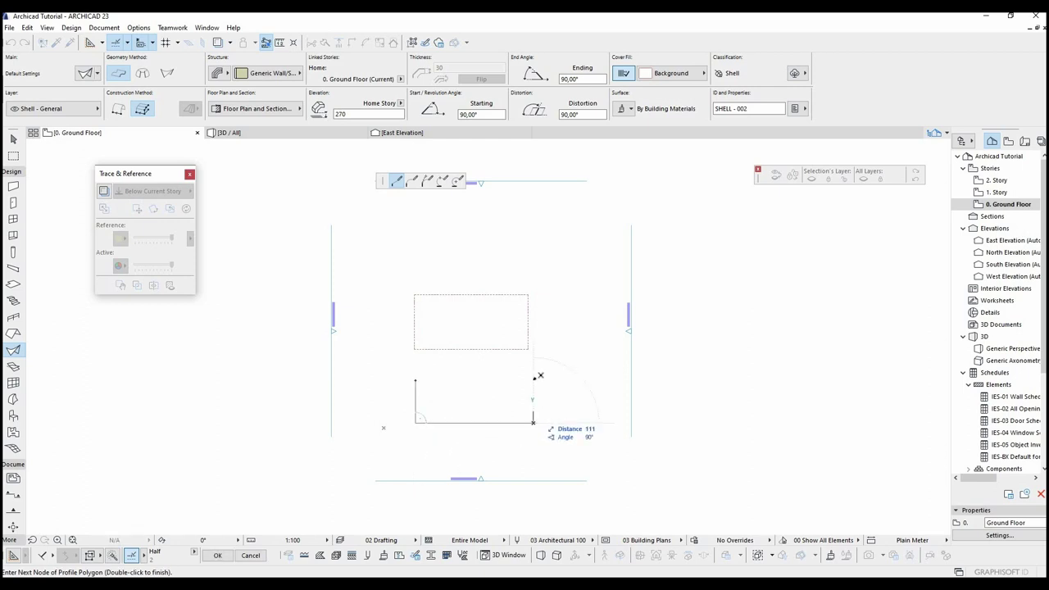
pyautogui.click(533, 380)
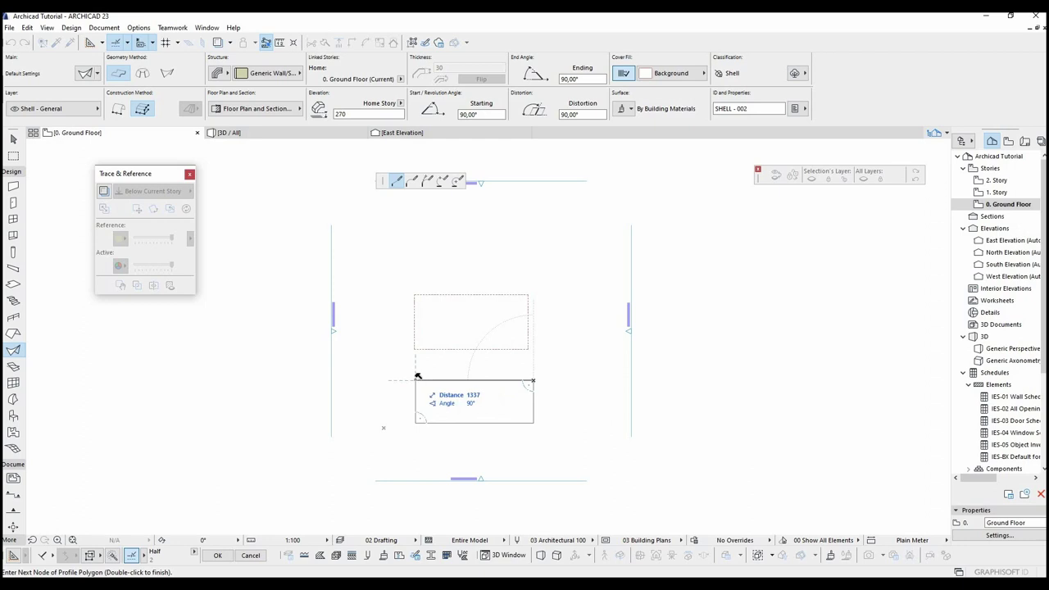
pyautogui.doubleClick(416, 383)
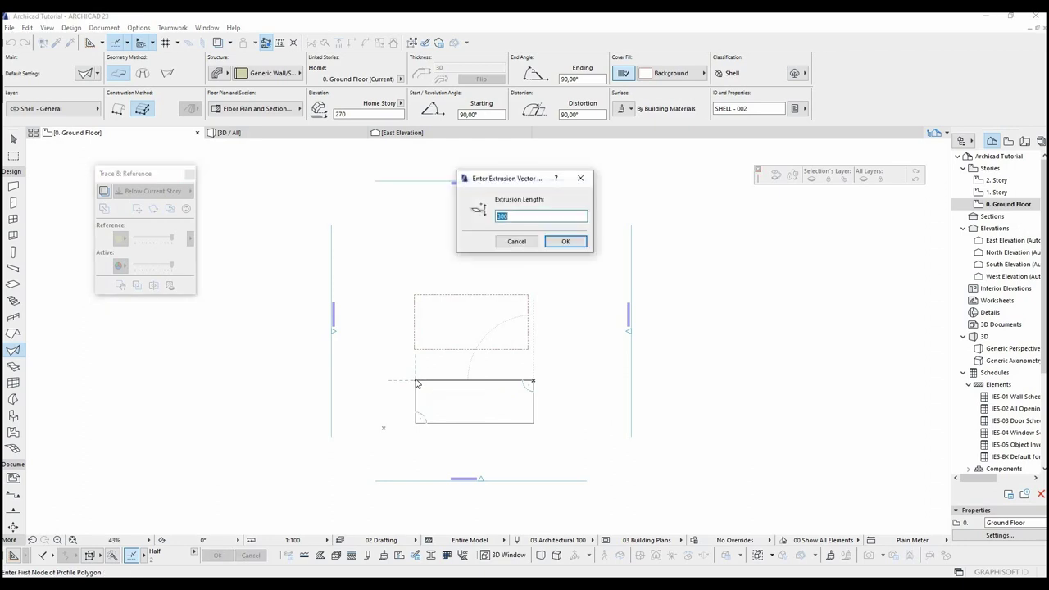
pyautogui.click(565, 246)
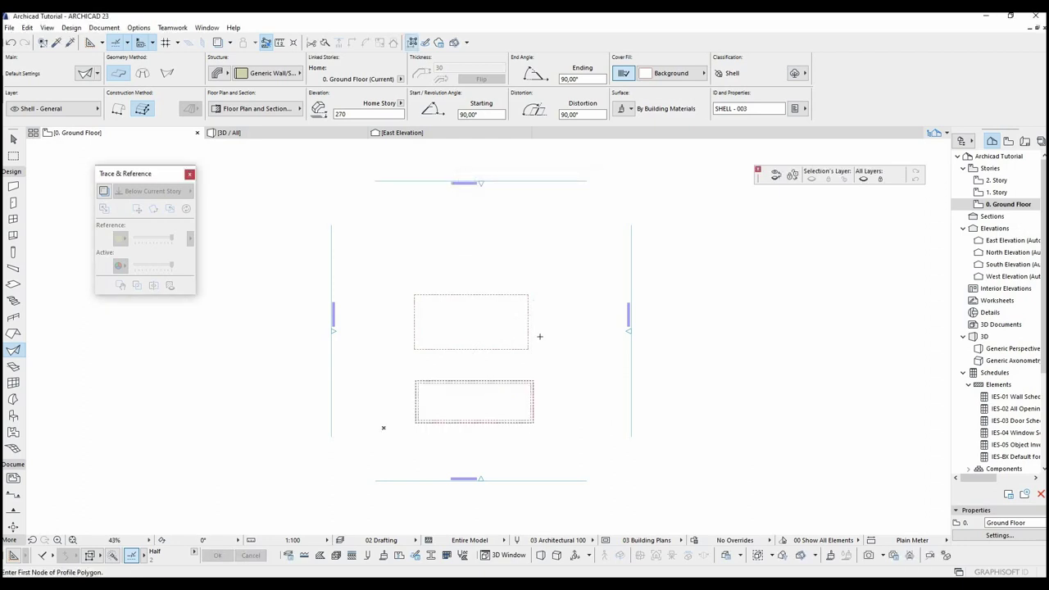
pyautogui.press('Escape')
pyautogui.scroll(5, 533, 390)
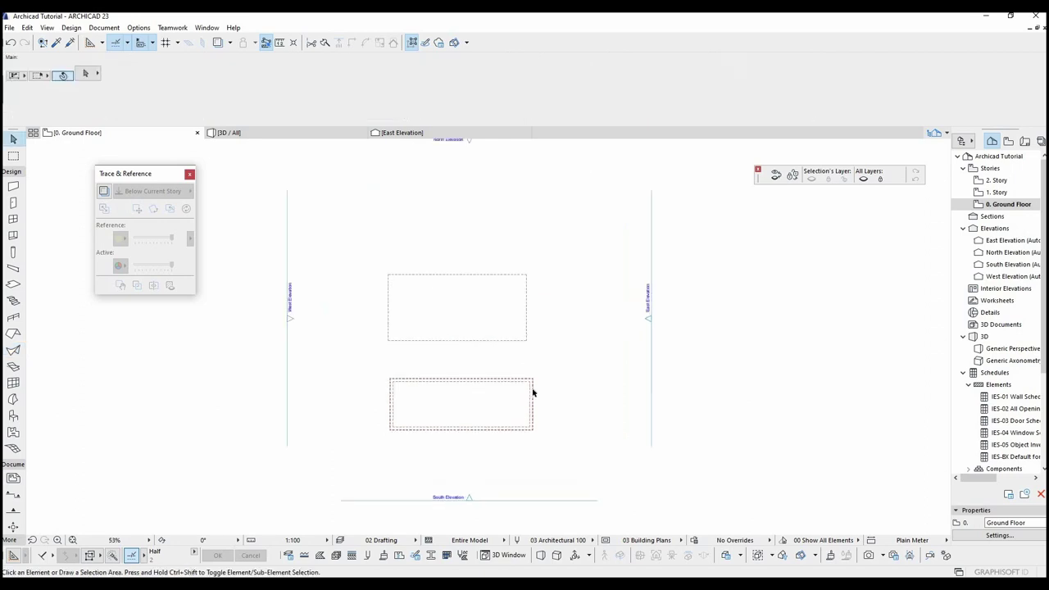
# Step: Select the new rectangular shell on the plan, show the model in 3D, and select that shell there
pyautogui.click(530, 388)
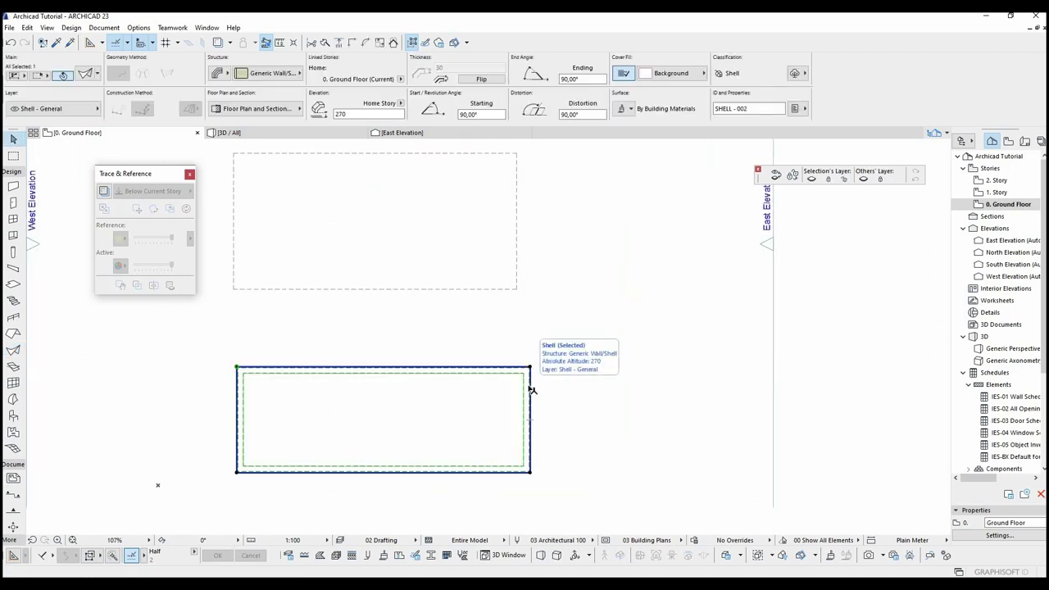
pyautogui.press('F3')
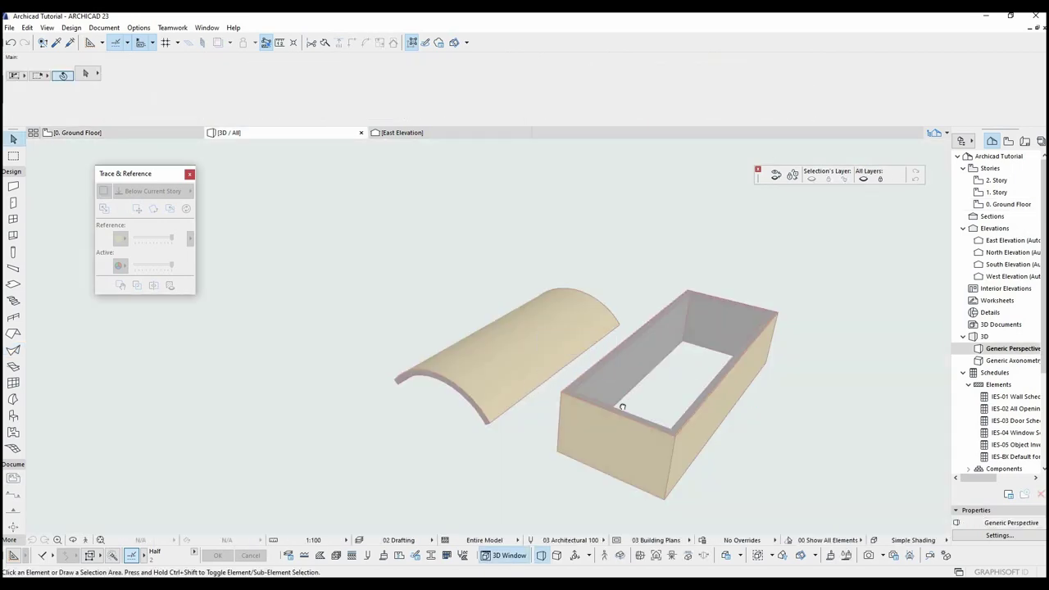
pyautogui.moveTo(549, 380)
pyautogui.keyDown('shift'); pyautogui.mouseDown(button='middle')
pyautogui.moveTo(577, 351)
pyautogui.moveTo(551, 373)
pyautogui.mouseUp(button='middle'); pyautogui.keyUp('shift')
pyautogui.click(561, 362)
pyautogui.click(551, 373)
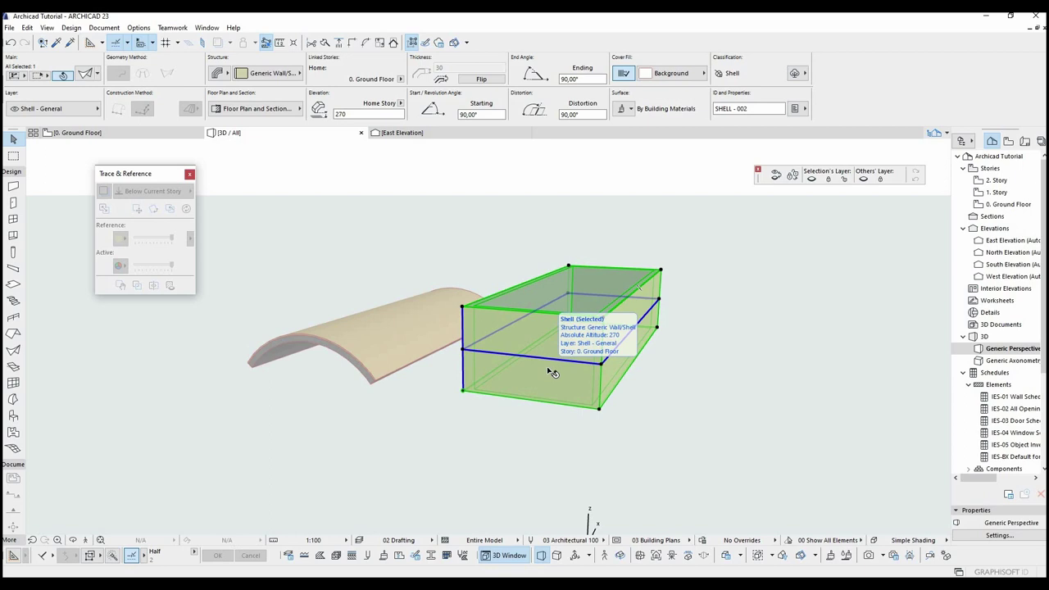
# Step: Curve the short front edge of the rectangular shell's profile outward into a rounded end
pyautogui.click(557, 361)
pyautogui.click(624, 409)
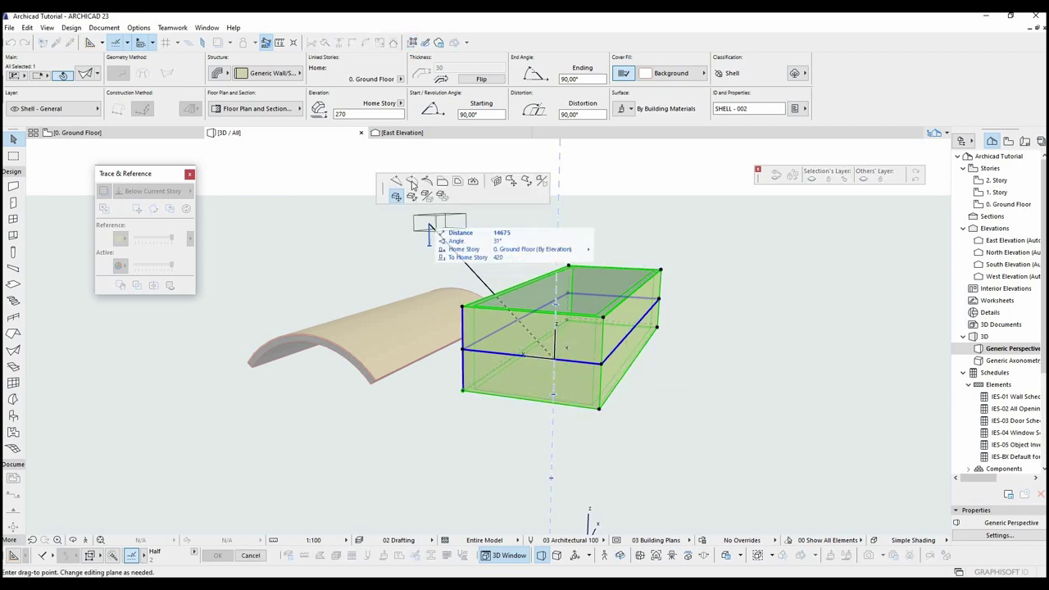
pyautogui.click(517, 354)
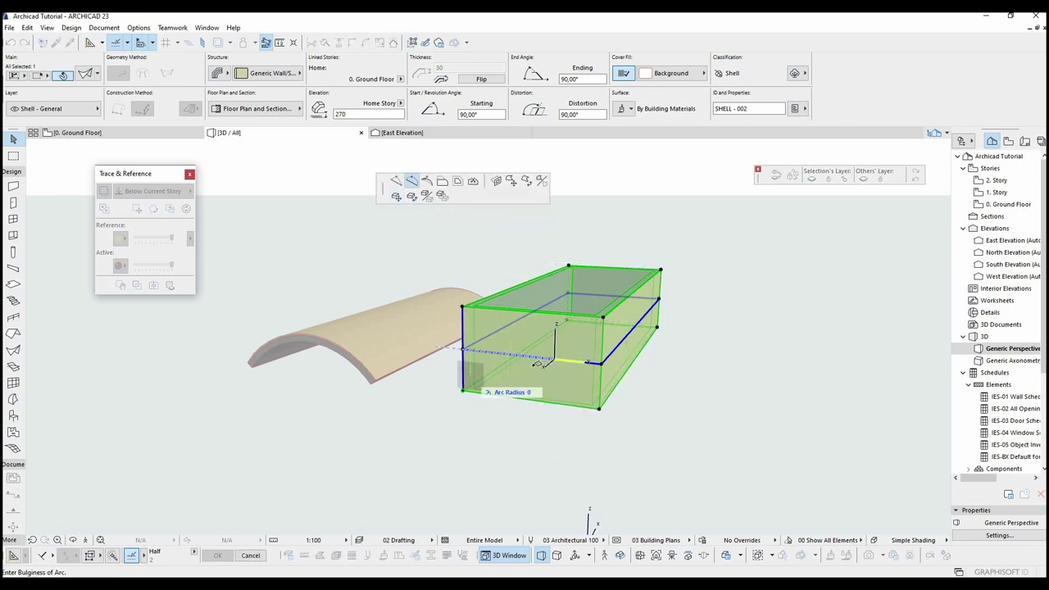
pyautogui.keyDown('shift'); pyautogui.moveTo(601, 450); pyautogui.dragTo(562, 494, button='middle'); pyautogui.keyUp('shift')
pyautogui.click(558, 497)
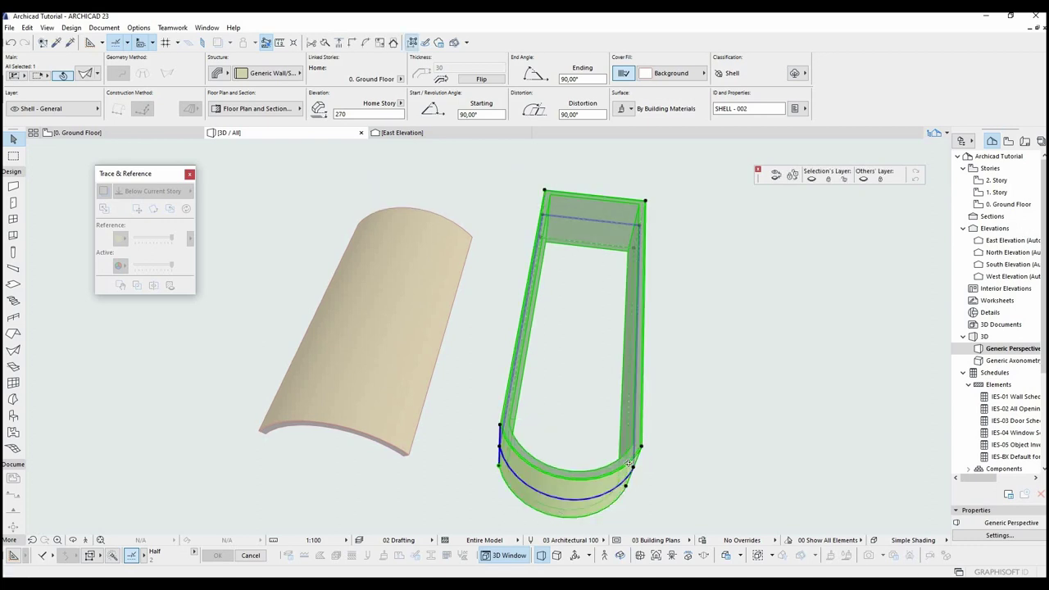
# Step: Tilt the ending side of the round-ended shell to an ending angle of about 81.59°
pyautogui.keyDown('shift'); pyautogui.moveTo(577, 415); pyautogui.dragTo(585, 356, button='middle'); pyautogui.keyUp('shift')
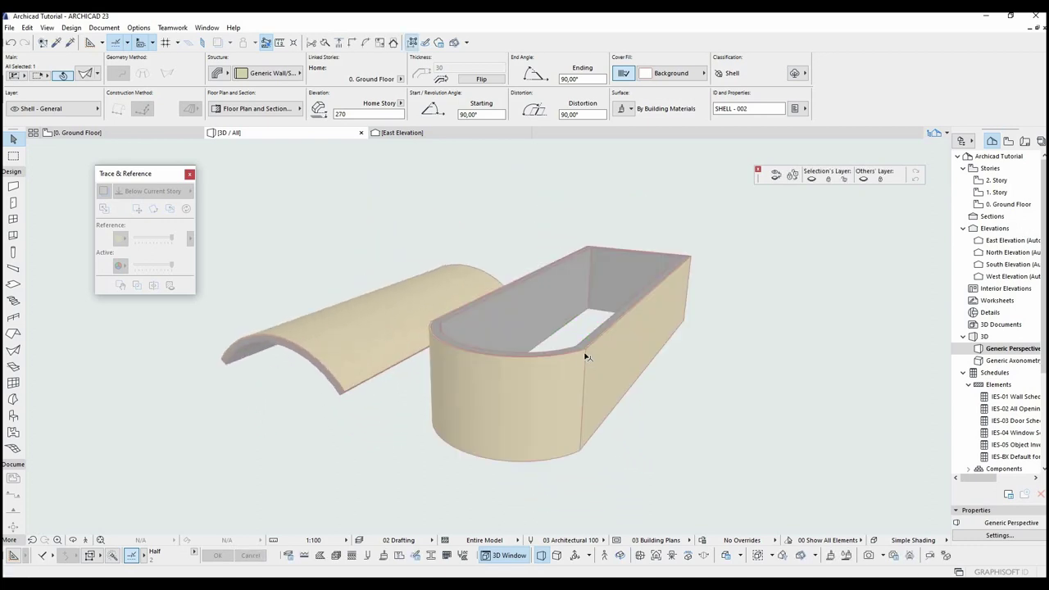
pyautogui.click(585, 351)
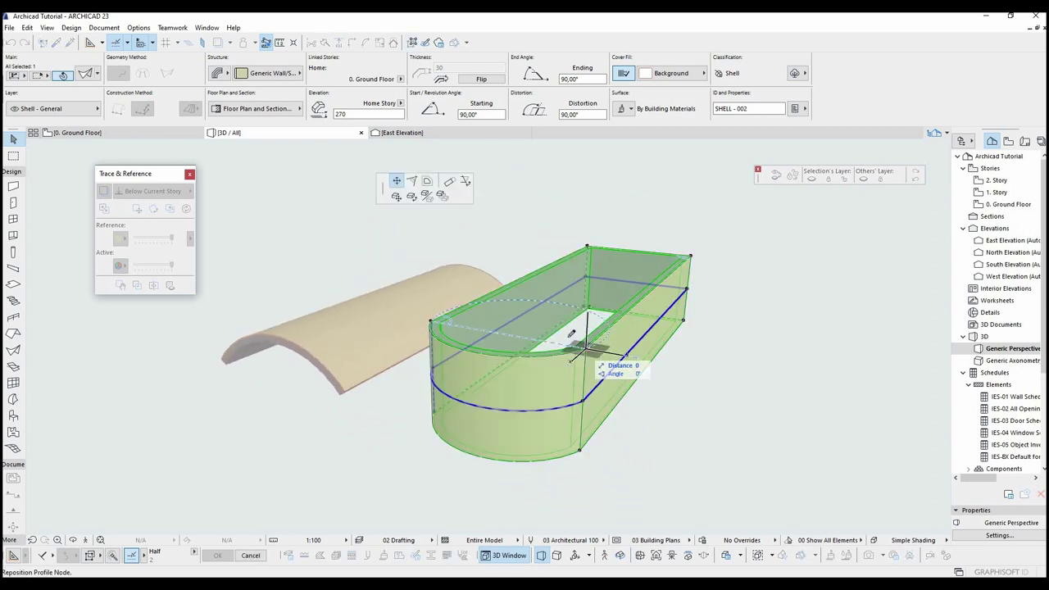
pyautogui.click(466, 181)
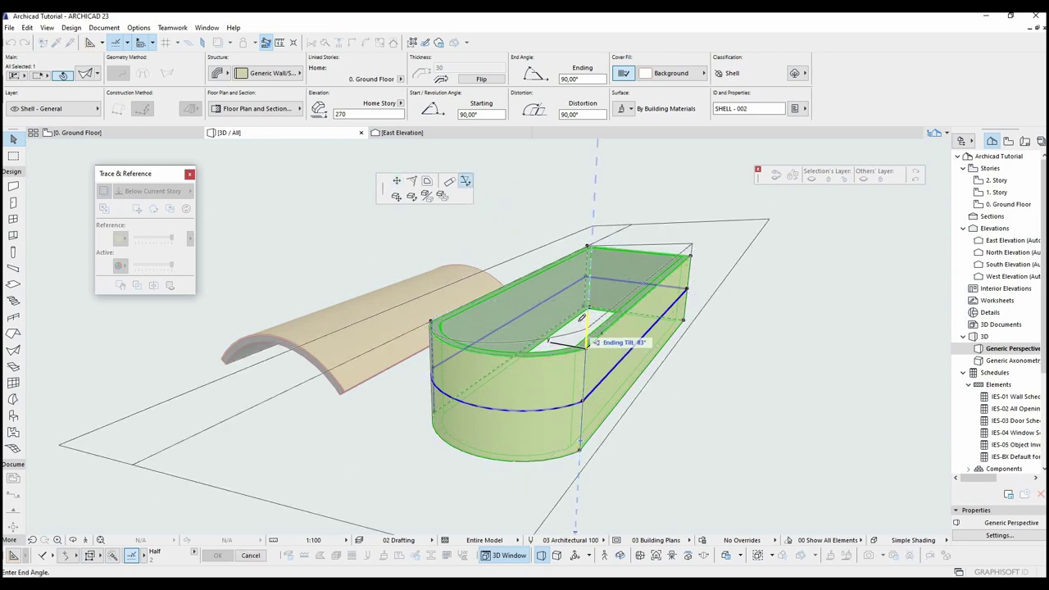
pyautogui.click(578, 319)
pyautogui.keyDown('shift'); pyautogui.moveTo(611, 345); pyautogui.dragTo(731, 361, button='middle'); pyautogui.keyUp('shift')
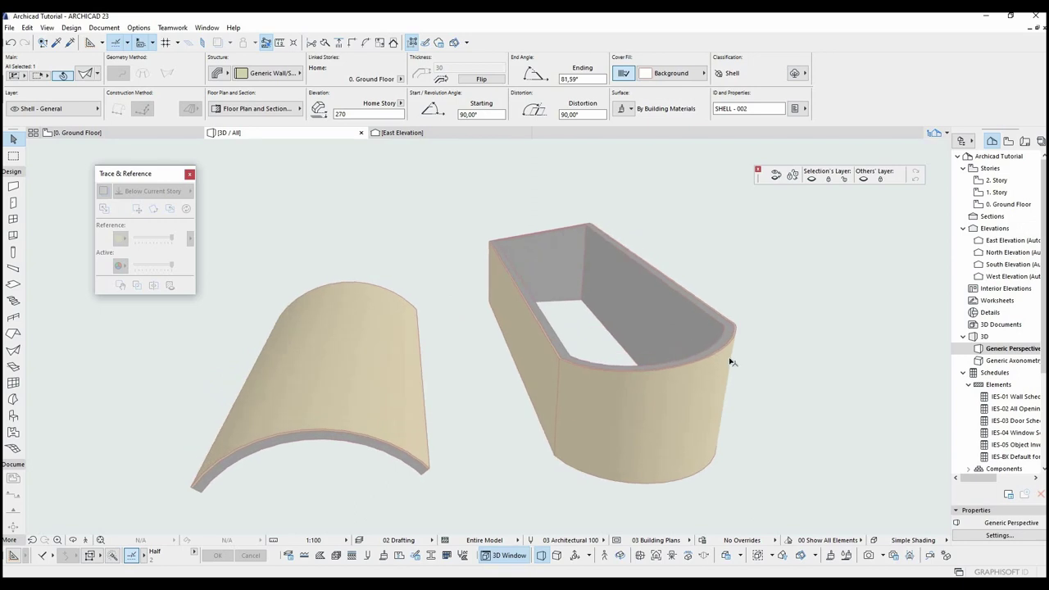
# Step: Select the round-ended shell and stretch its extrusion length slightly upward from an upper corner node
pyautogui.click(732, 362)
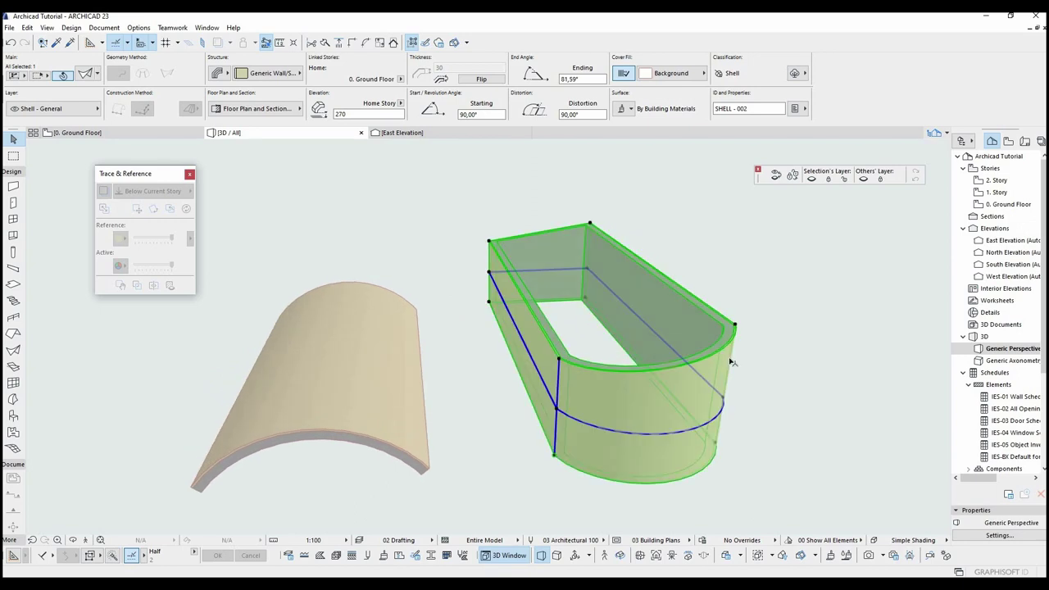
pyautogui.click(559, 361)
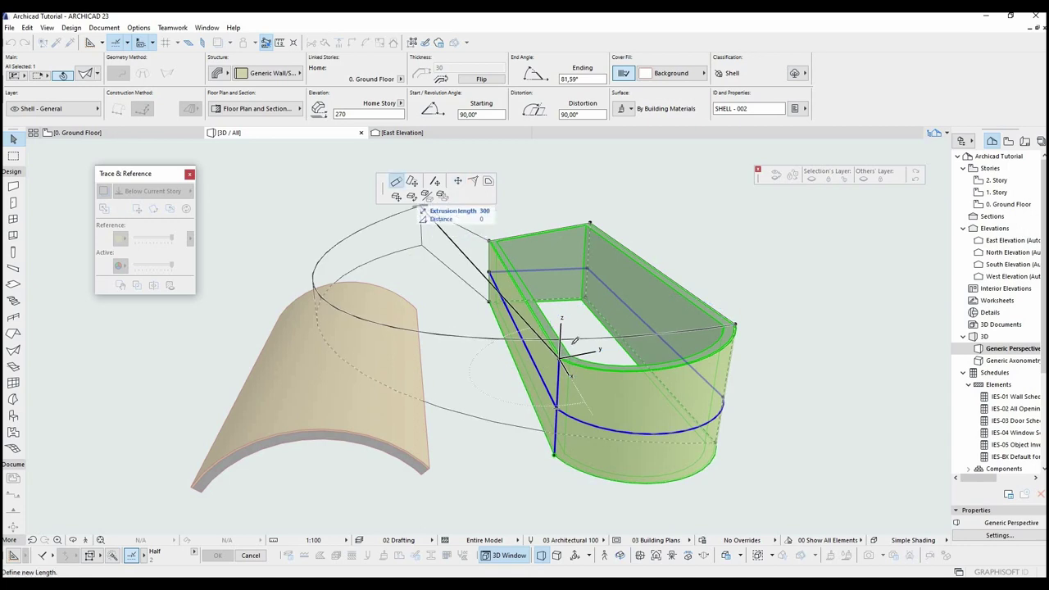
pyautogui.click(396, 181)
pyautogui.click(590, 377)
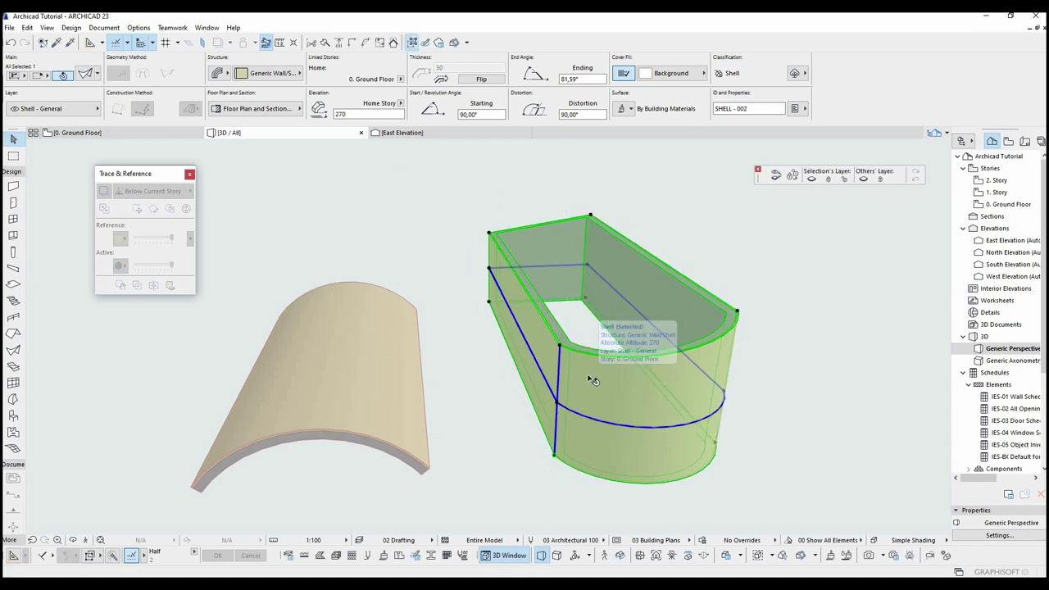
# Step: Curve the shell's long straight side outward and remove the short back wall to open the profile
pyautogui.hotkey('ctrl', 'z')
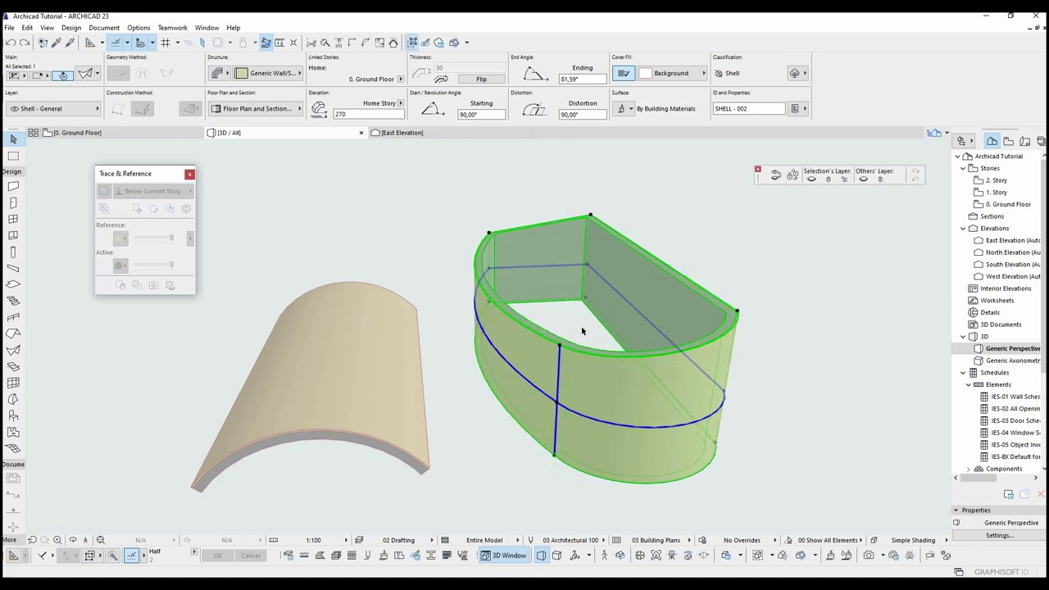
pyautogui.click(564, 264)
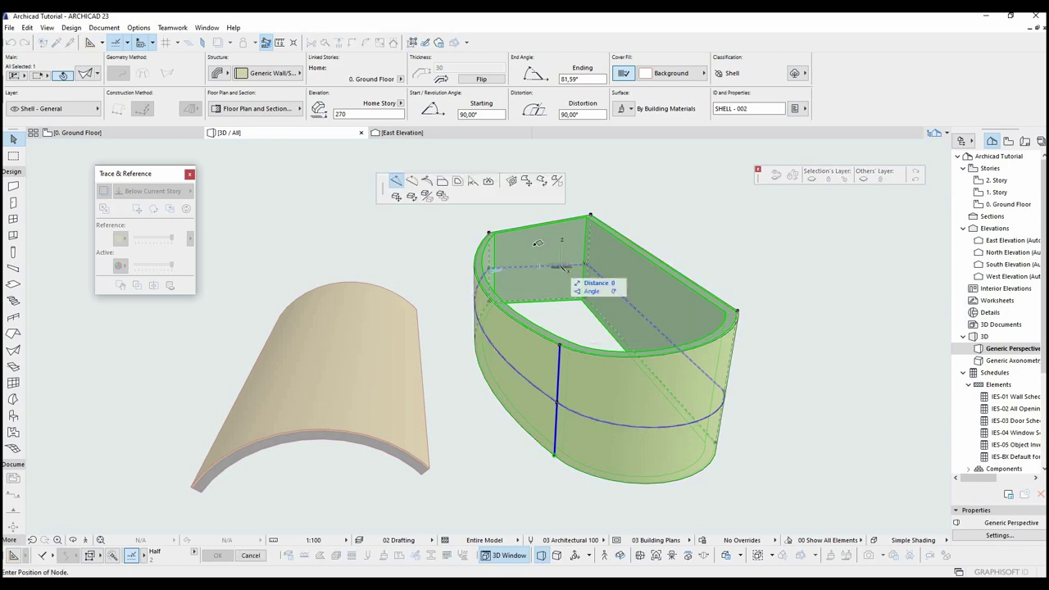
pyautogui.click(487, 185)
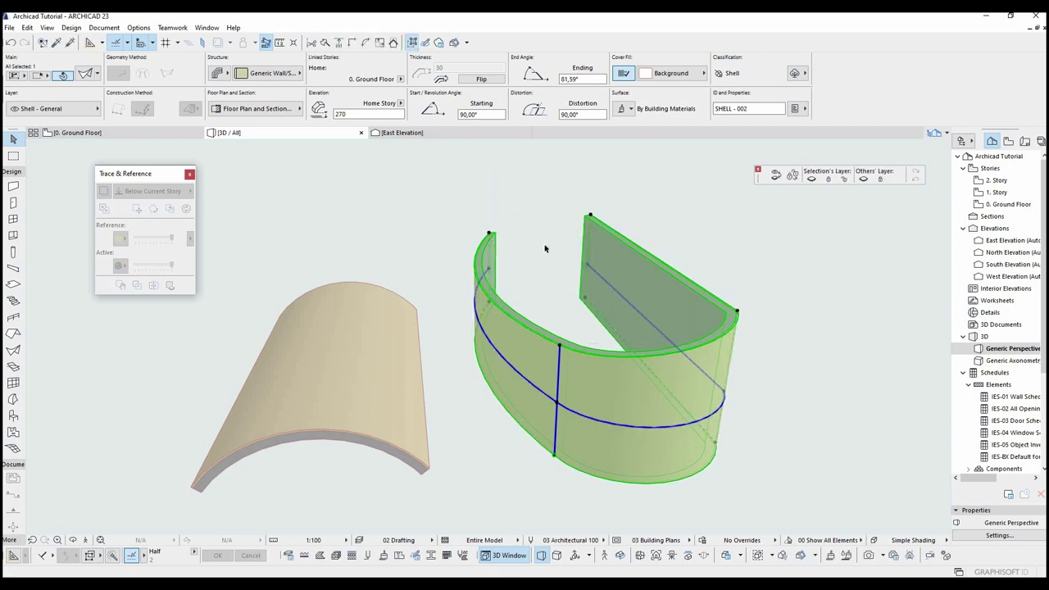
pyautogui.moveTo(579, 369); pyautogui.dragTo(537, 320, button='middle')
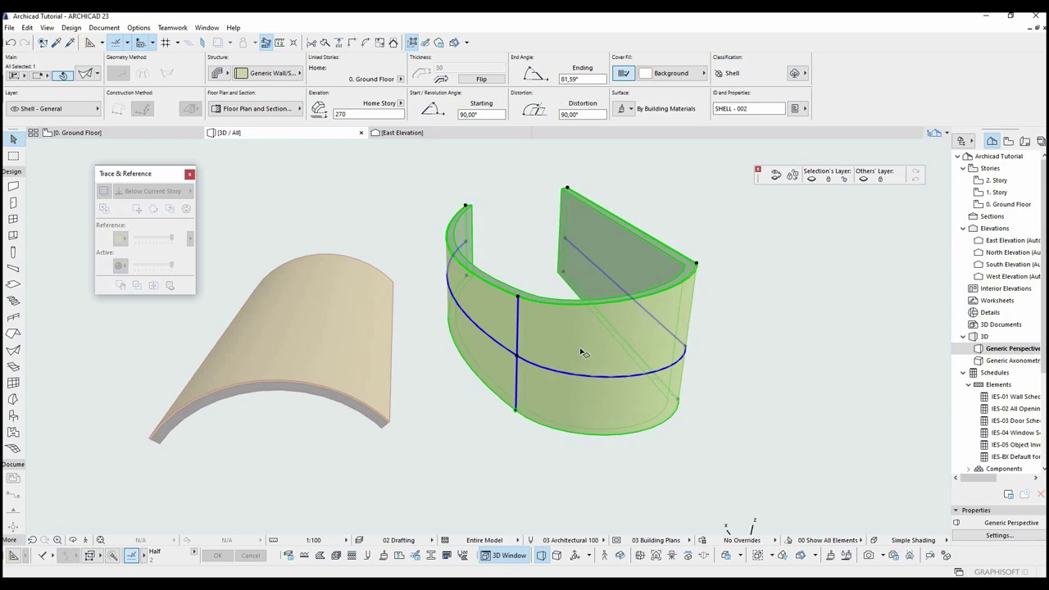
# Step: Rotate the open shell in 3D about a point near the arched shell so that it lies on its side
pyautogui.hotkey('ctrl', 'e')
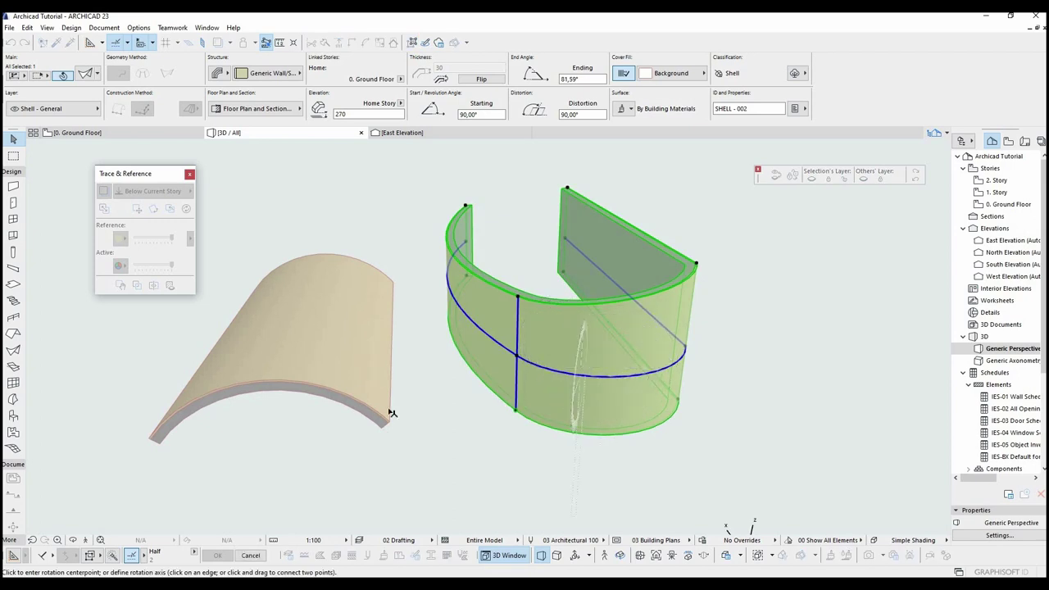
pyautogui.click(359, 408)
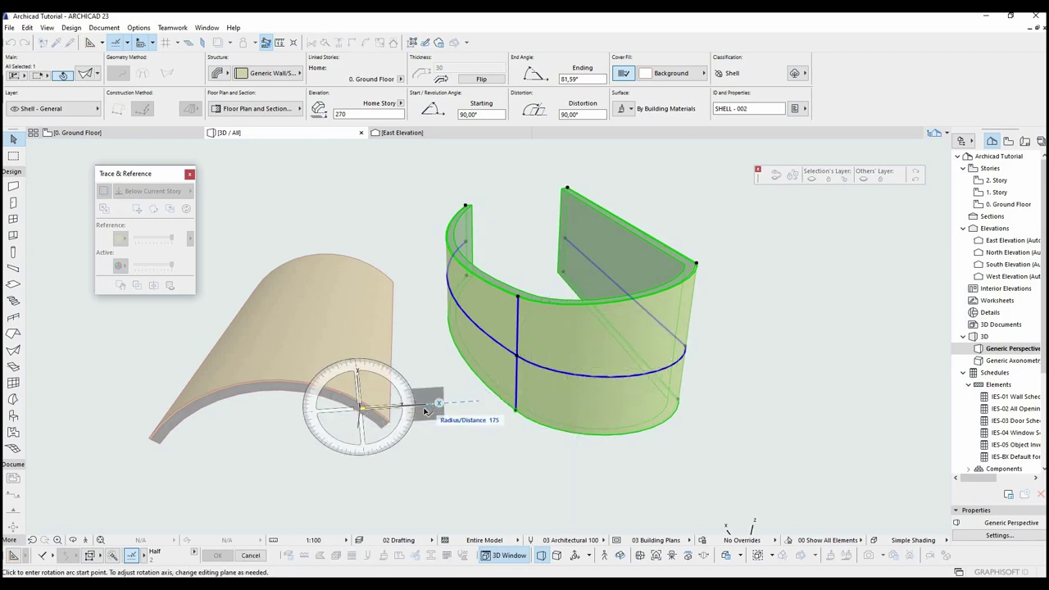
pyautogui.click(424, 410)
pyautogui.click(419, 425)
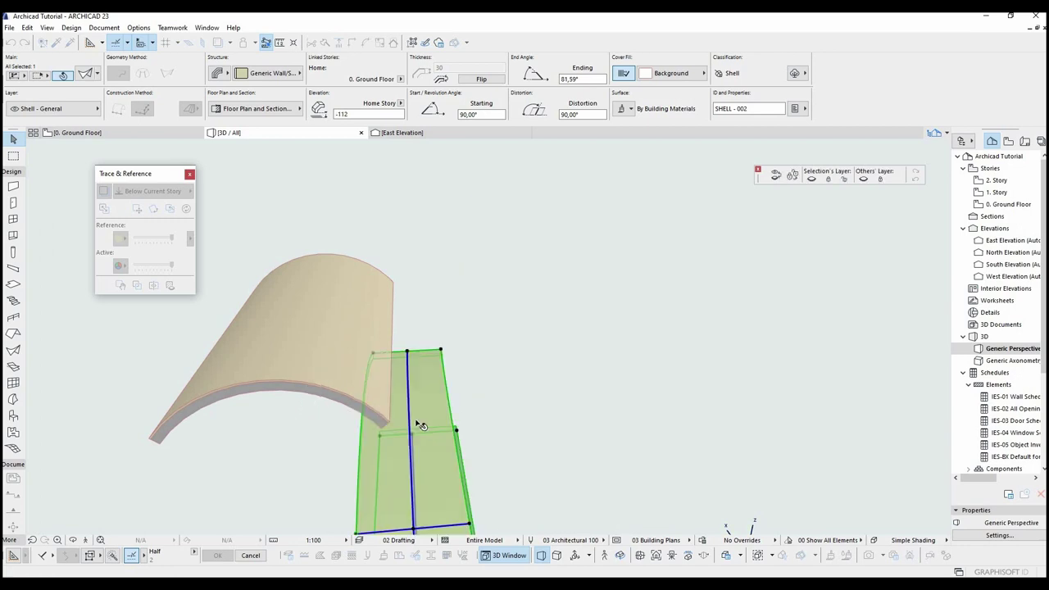
pyautogui.click(485, 450)
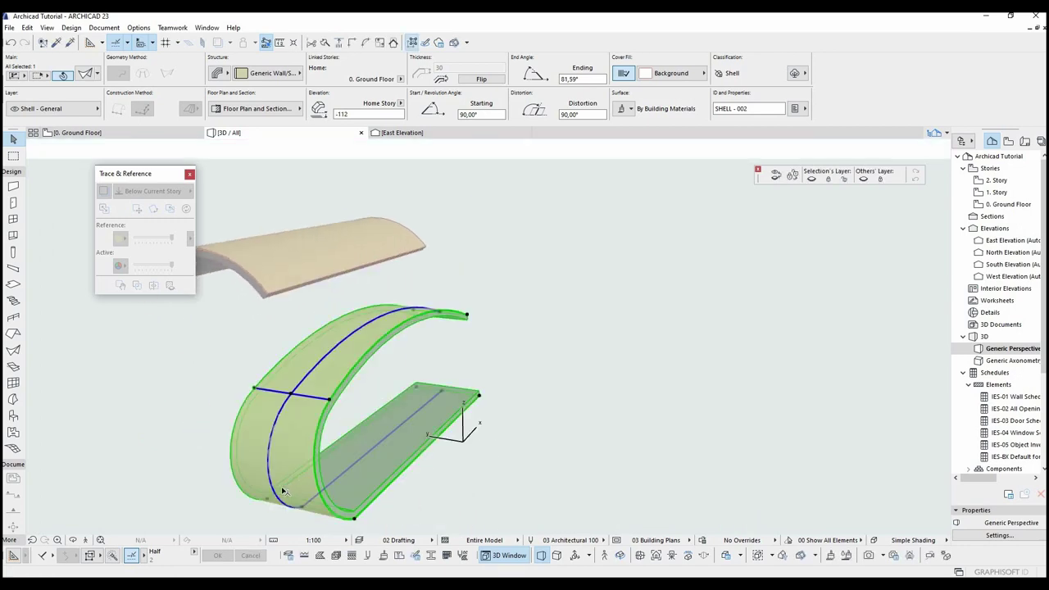
# Step: Move the rotated shell vertically upward by 300, and raise it again by about 295
pyautogui.hotkey('ctrl', 'd')
pyautogui.click(500, 489)
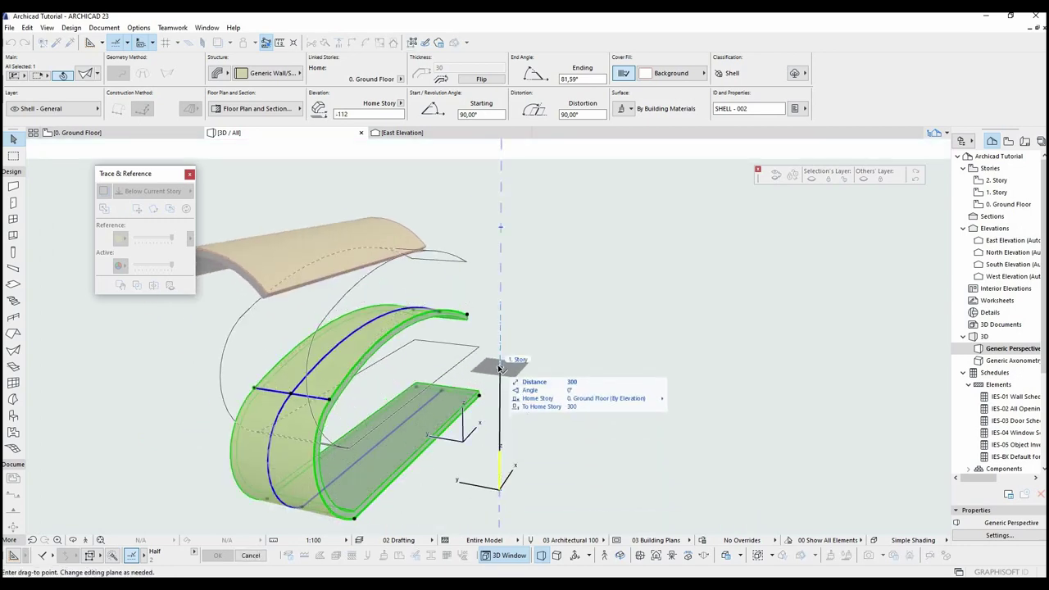
pyautogui.click(499, 368)
pyautogui.hotkey('ctrl', 'd')
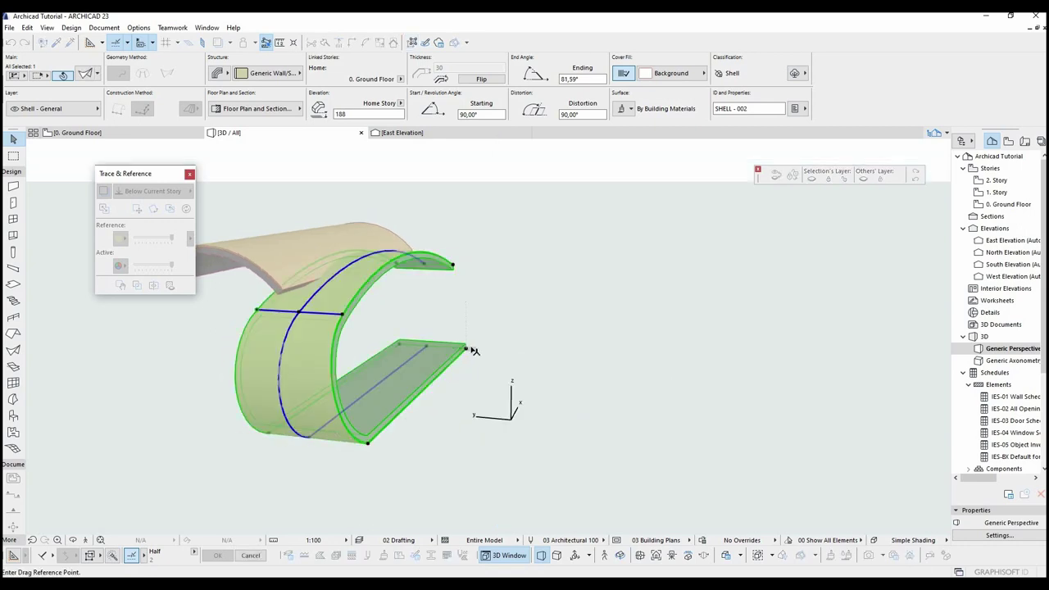
pyautogui.click(467, 348)
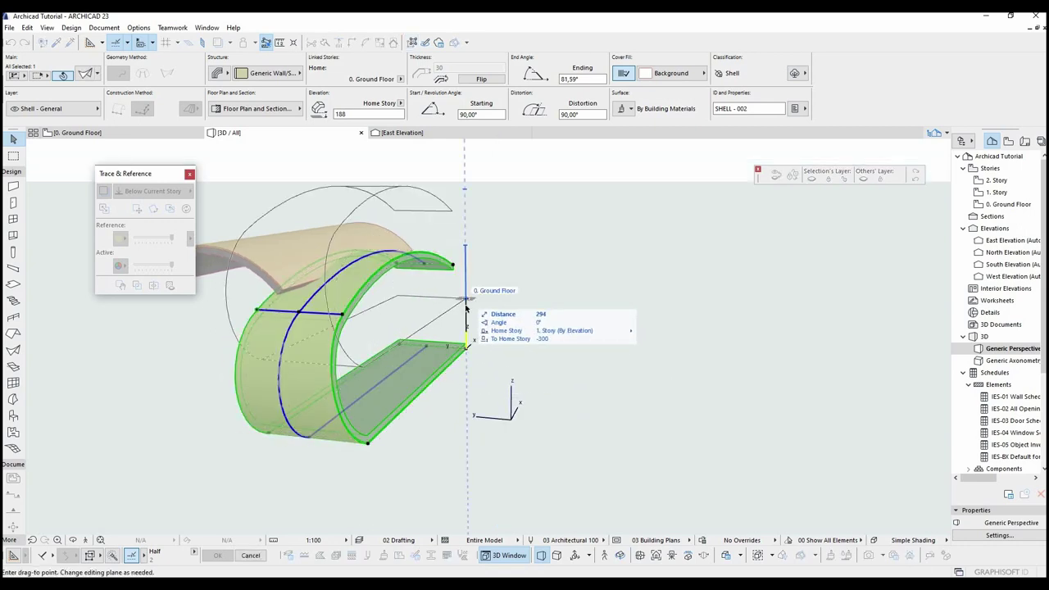
pyautogui.click(467, 308)
# Step: Move the rotated shell horizontally away from the arched shell by about 555
pyautogui.keyDown('shift'); pyautogui.moveTo(492, 332); pyautogui.dragTo(399, 309, button='middle'); pyautogui.keyUp('shift')
pyautogui.hotkey('ctrl', 'd')
pyautogui.click(393, 306)
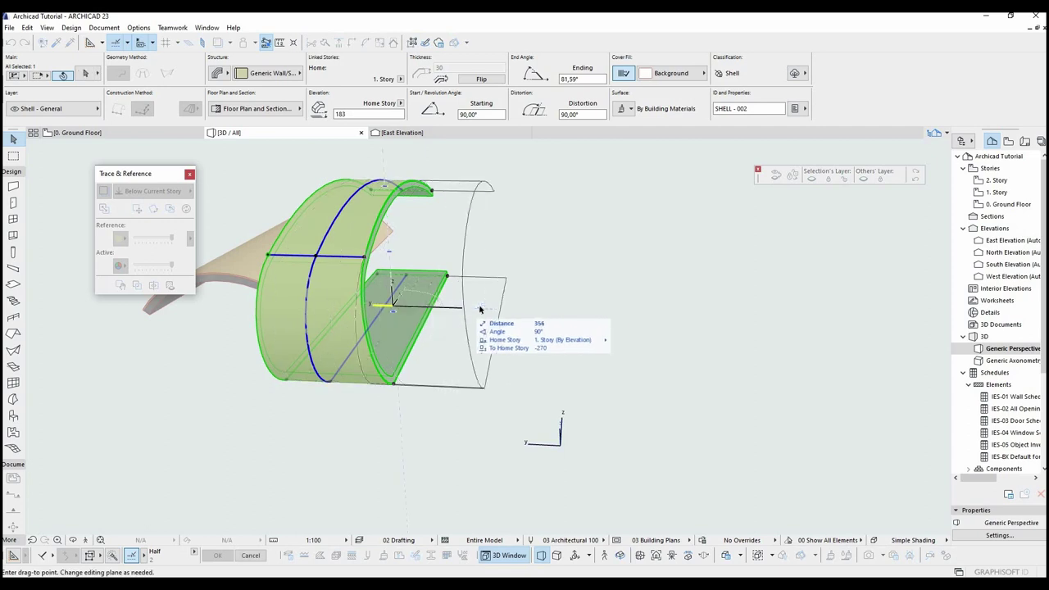
pyautogui.click(480, 309)
pyautogui.click(697, 304)
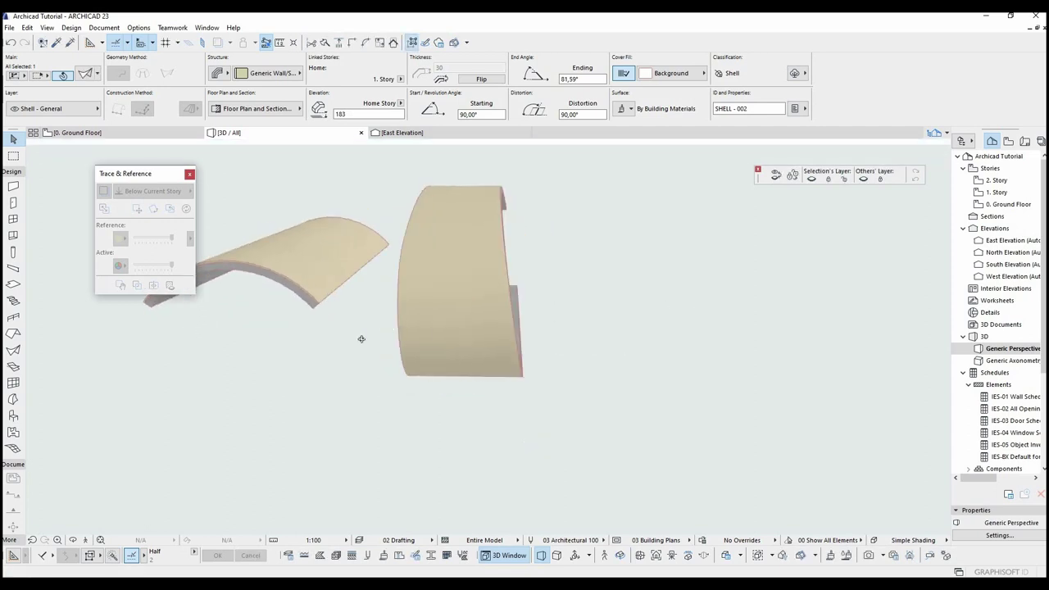
# Step: Lower the free end node of the shell's upper curved edge toward the flat bottom part
pyautogui.keyDown('shift'); pyautogui.moveTo(361, 339); pyautogui.dragTo(553, 281, button='middle'); pyautogui.keyUp('shift')
pyautogui.keyDown('shift'); pyautogui.moveTo(274, 253); pyautogui.dragTo(640, 243, button='middle'); pyautogui.keyUp('shift')
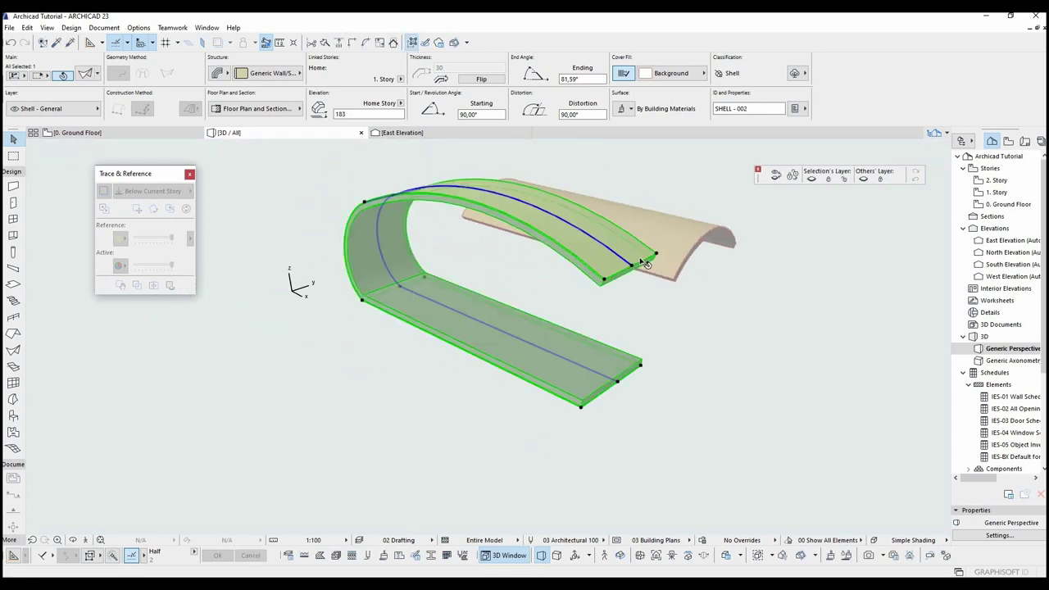
pyautogui.click(636, 262)
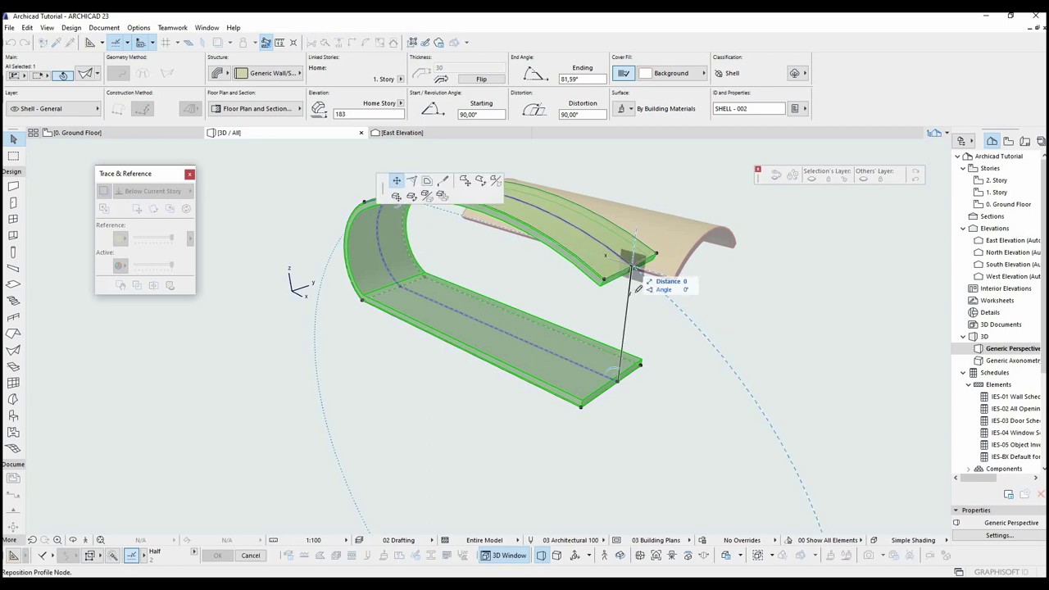
pyautogui.click(639, 336)
pyautogui.keyDown('shift'); pyautogui.moveTo(674, 300); pyautogui.dragTo(649, 324, button='middle'); pyautogui.keyUp('shift')
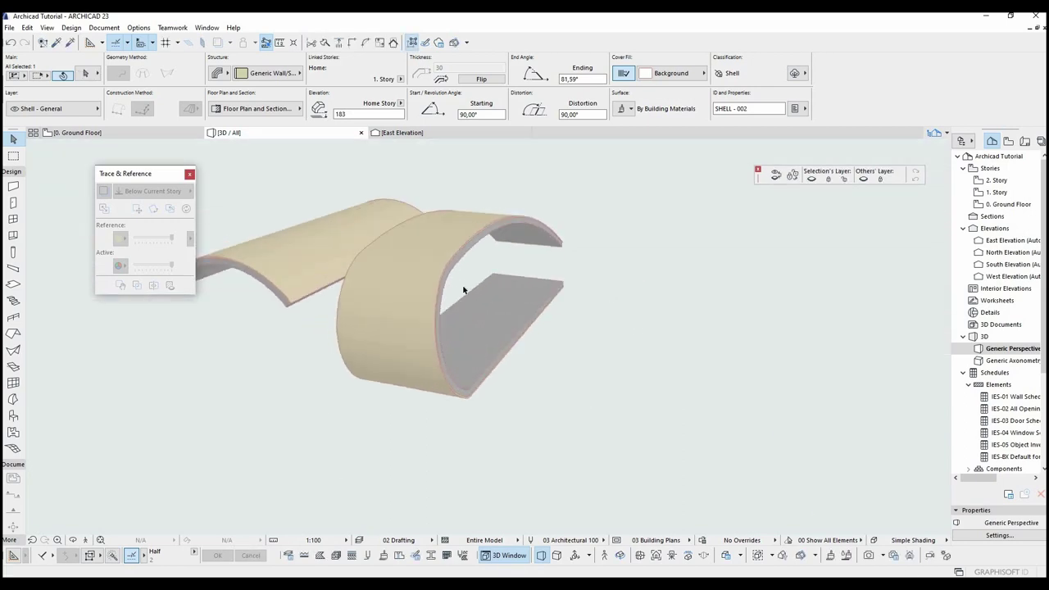
# Step: Stretch the extrusion of the C-shaped shell from its side end node to make it wider toward the arched shell
pyautogui.keyDown('shift'); pyautogui.moveTo(391, 286); pyautogui.dragTo(437, 252, button='middle'); pyautogui.keyUp('shift')
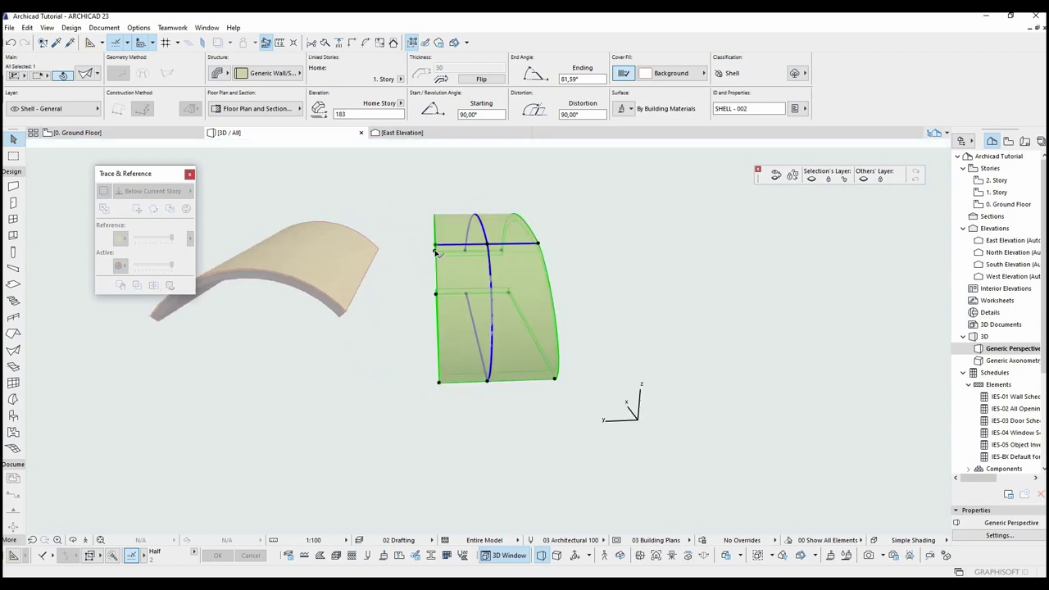
pyautogui.click(437, 248)
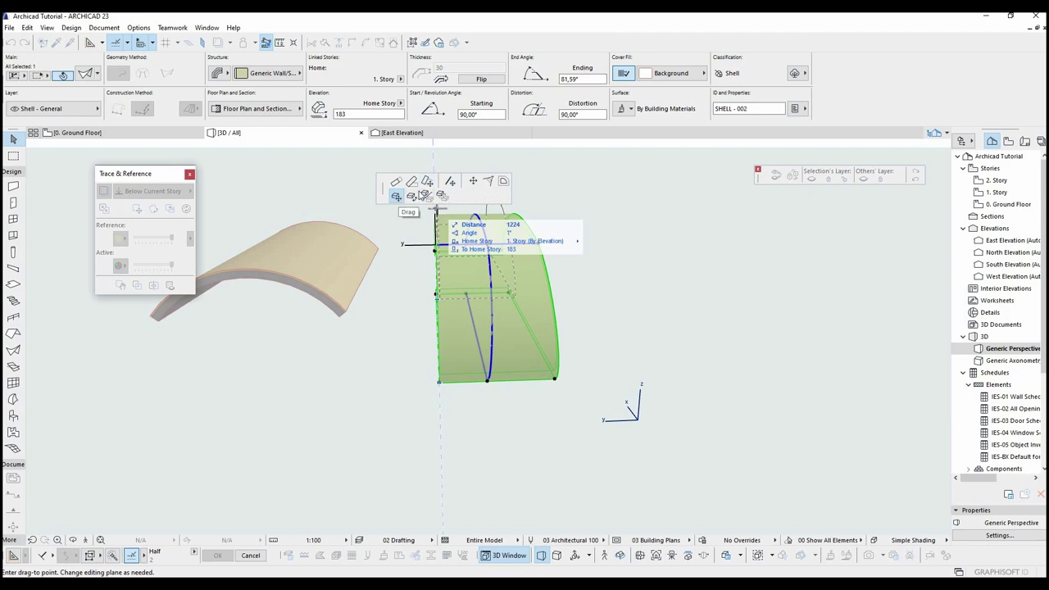
pyautogui.click(426, 184)
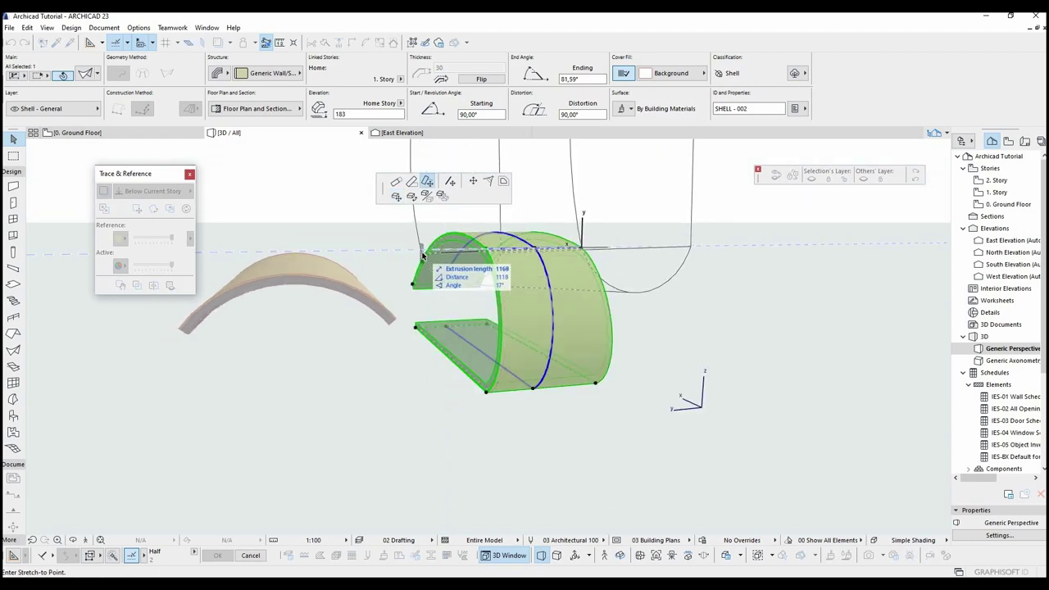
pyautogui.click(424, 255)
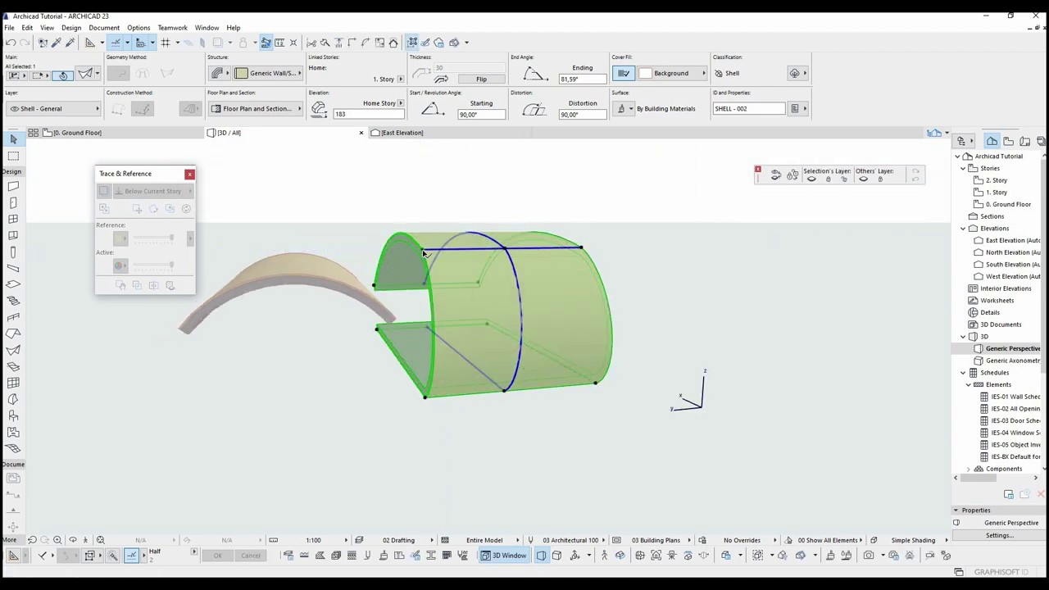
# Step: Try slanting the C-shaped shell's extrusion vector from its upper extrusion line, and undo the change
pyautogui.click(425, 253)
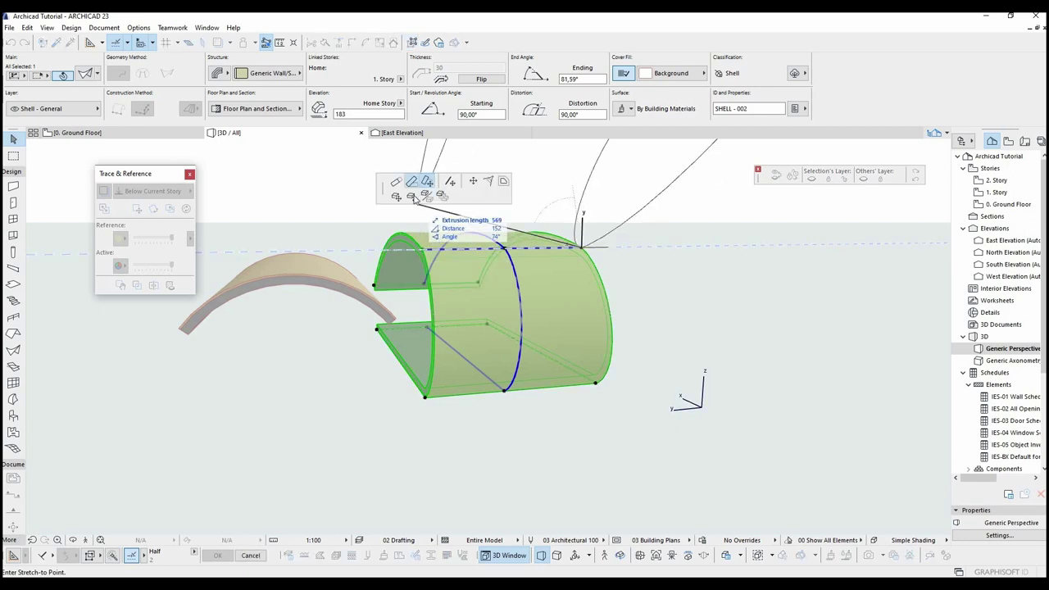
pyautogui.click(412, 182)
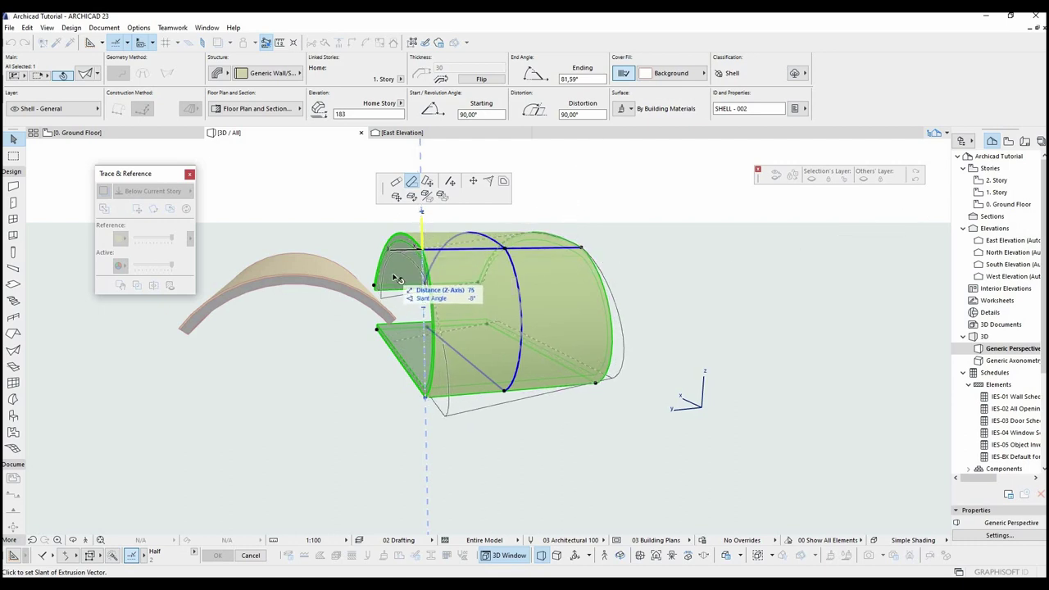
pyautogui.click(465, 268)
pyautogui.hotkey('ctrl', 'z')
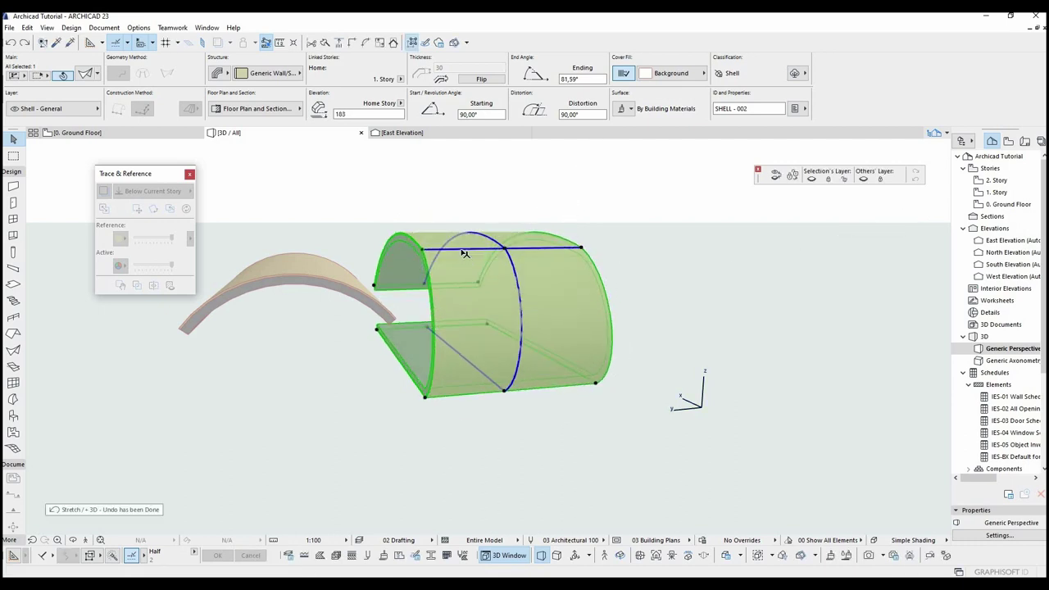
pyautogui.click(460, 246)
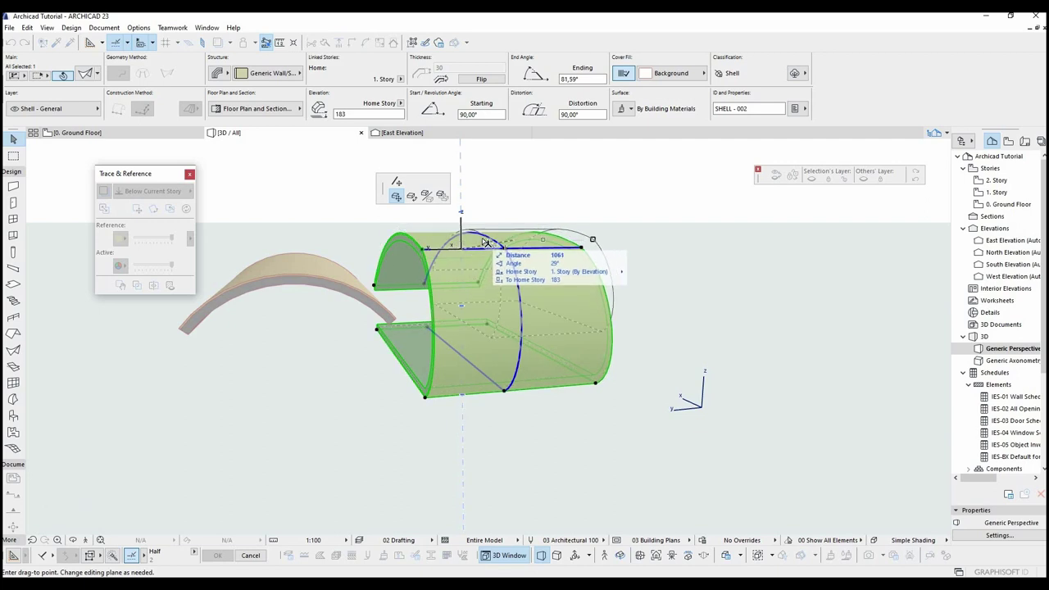
pyautogui.press('Escape')
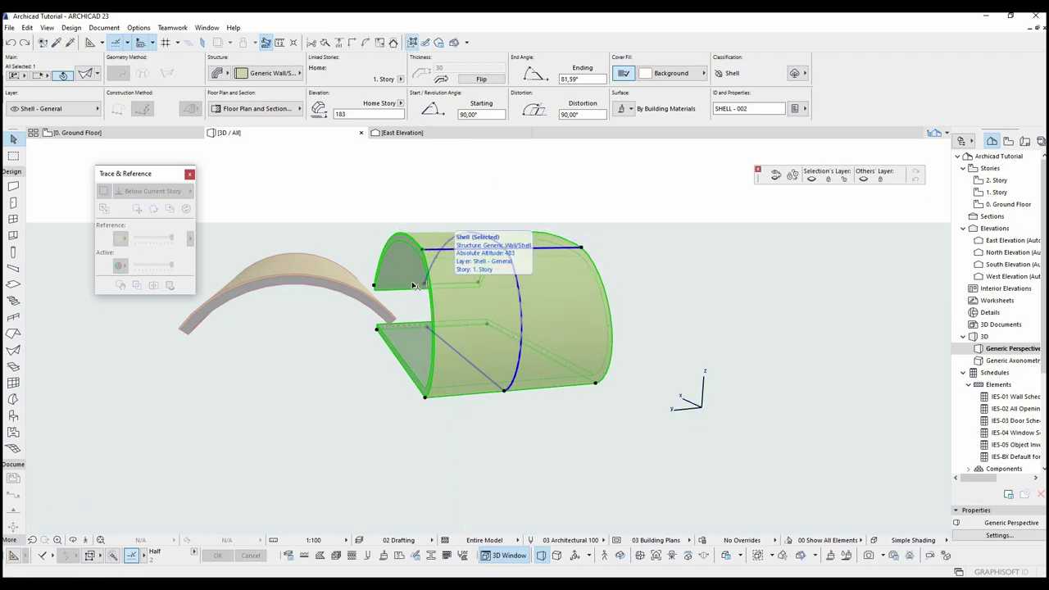
# Step: Tilt the starting end face of the C-shaped shell to about 75°
pyautogui.click(377, 287)
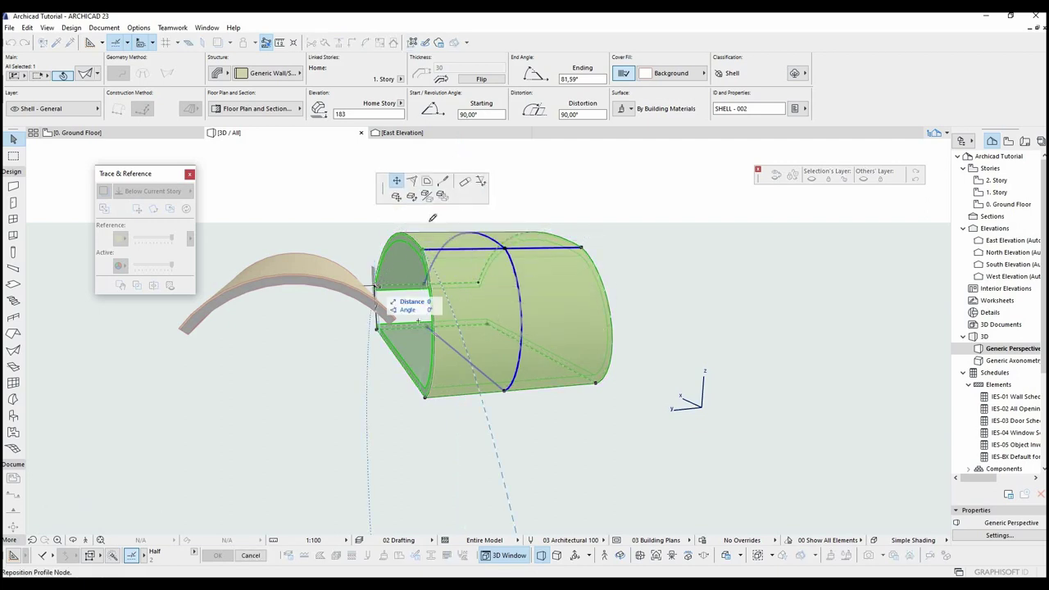
pyautogui.click(437, 211)
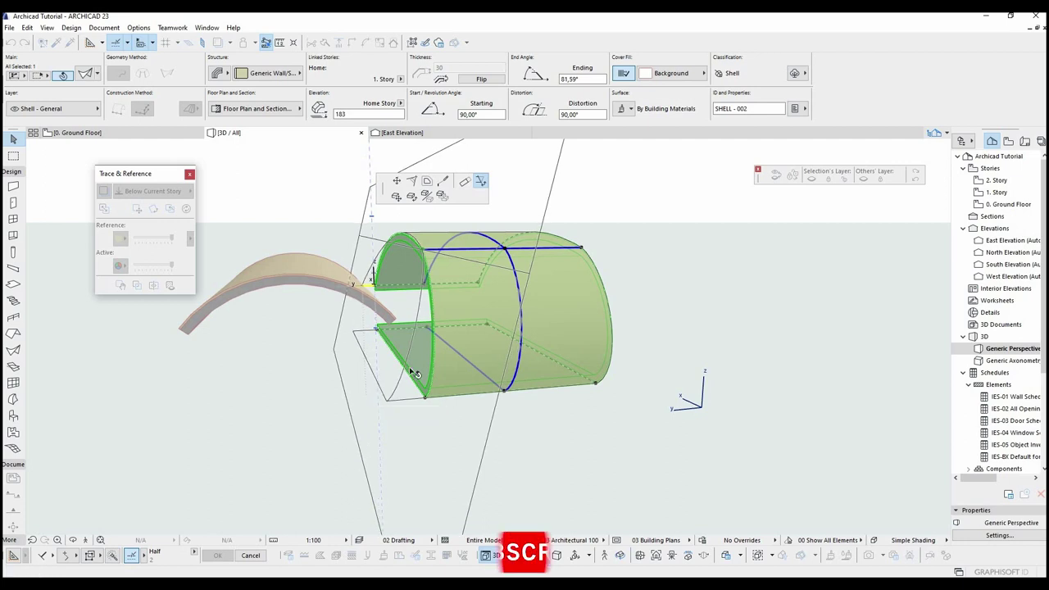
pyautogui.click(371, 396)
# Step: Shorten the C-shaped shell's extrusion by moving its end node nearest the arched shell away from that shell
pyautogui.keyDown('shift'); pyautogui.moveTo(402, 309); pyautogui.dragTo(436, 313, button='middle'); pyautogui.keyUp('shift')
pyautogui.click(397, 306)
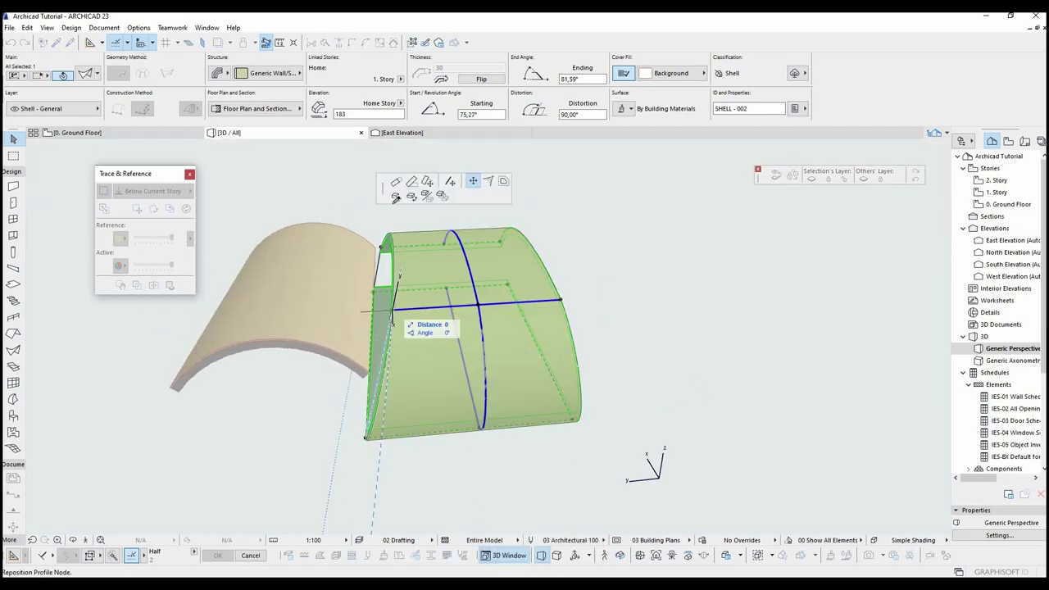
pyautogui.click(484, 304)
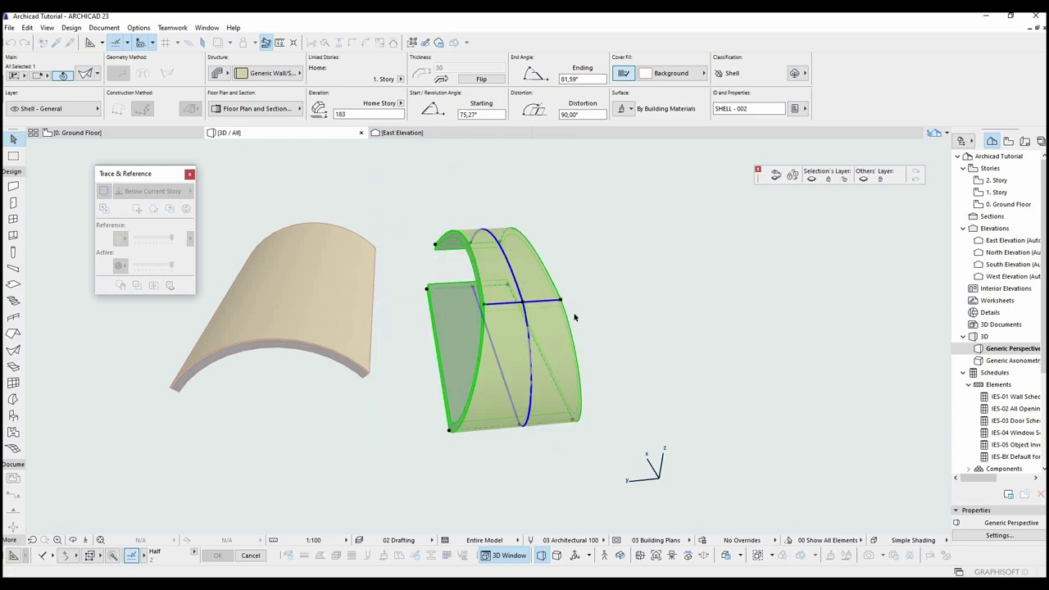
# Step: Tilt the ending face of the C-shaped shell to 45° so its base spreads outward
pyautogui.keyDown('shift'); pyautogui.moveTo(436, 271); pyautogui.dragTo(514, 248, button='middle'); pyautogui.keyUp('shift')
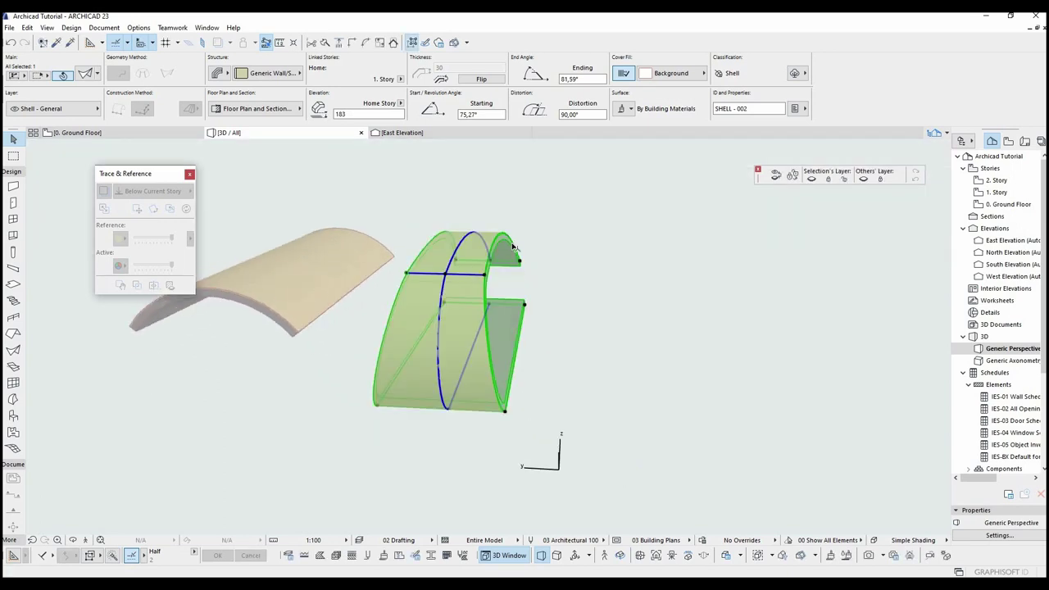
pyautogui.click(522, 263)
pyautogui.click(524, 260)
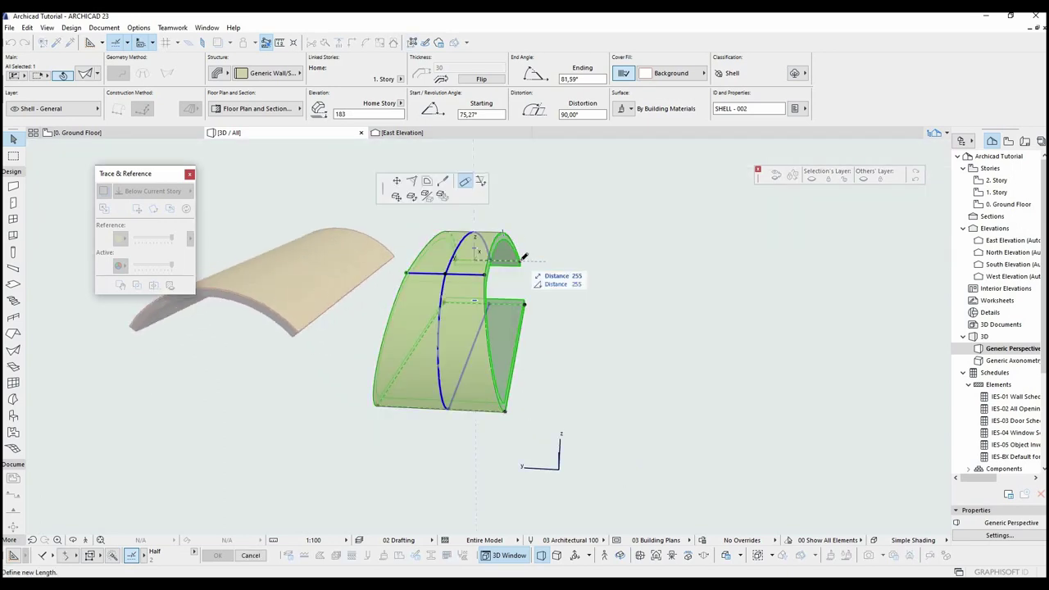
pyautogui.click(481, 182)
pyautogui.keyDown('shift'); pyautogui.moveTo(483, 245); pyautogui.dragTo(502, 222, button='middle'); pyautogui.keyUp('shift')
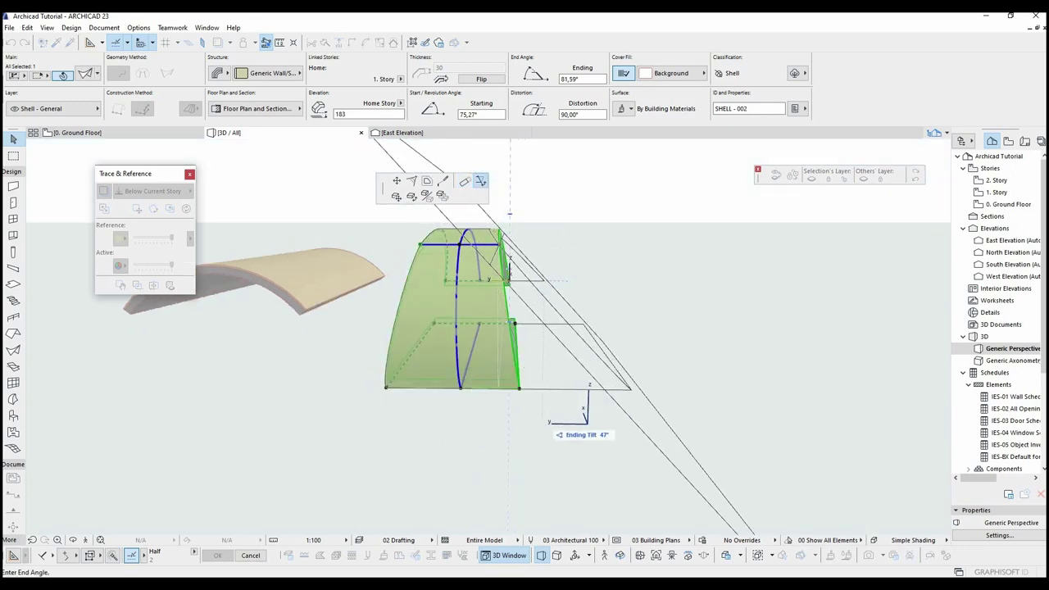
pyautogui.click(549, 284)
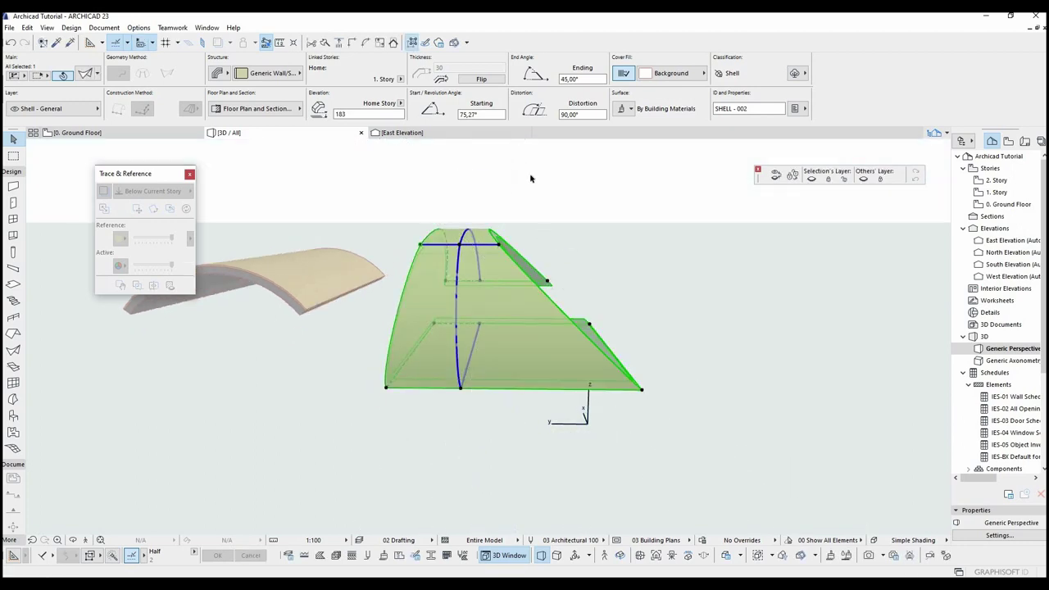
# Step: Tilt the starting face of the C-shaped shell to 45°, mirroring the opposite end, and deselect the shell
pyautogui.click(421, 243)
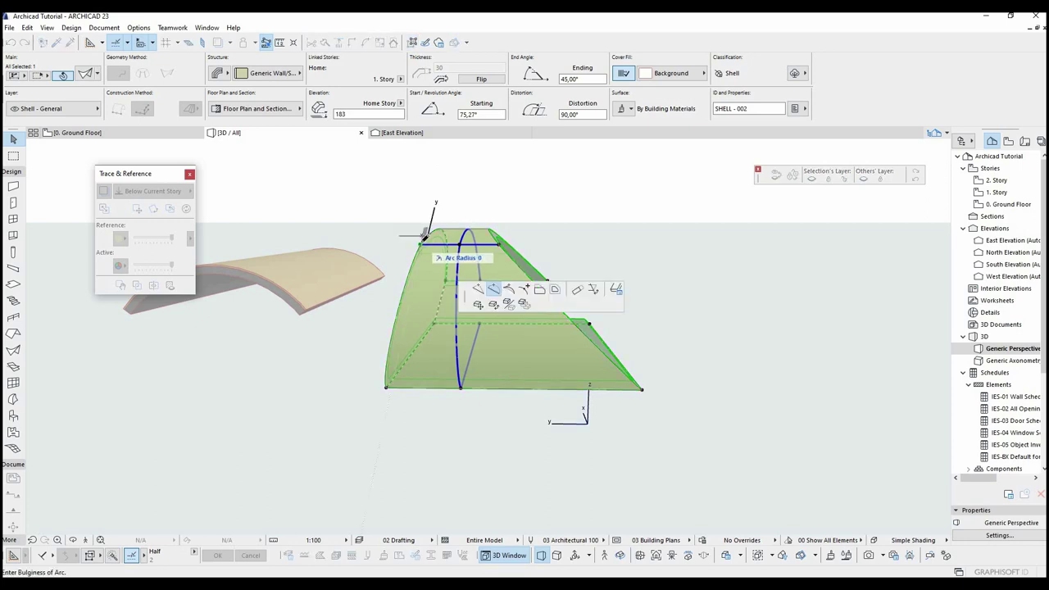
pyautogui.click(512, 182)
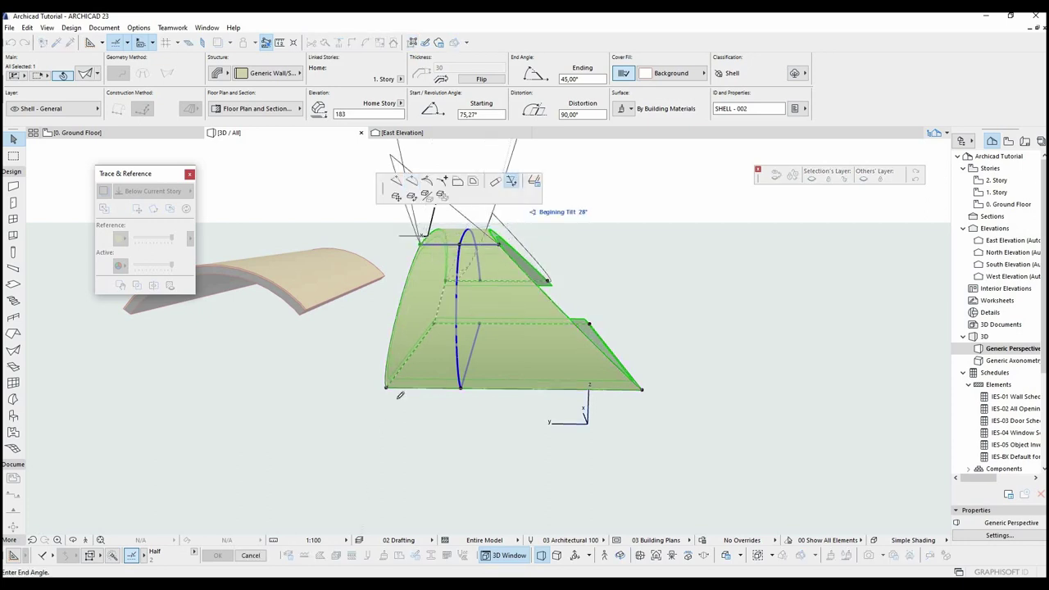
pyautogui.click(436, 236)
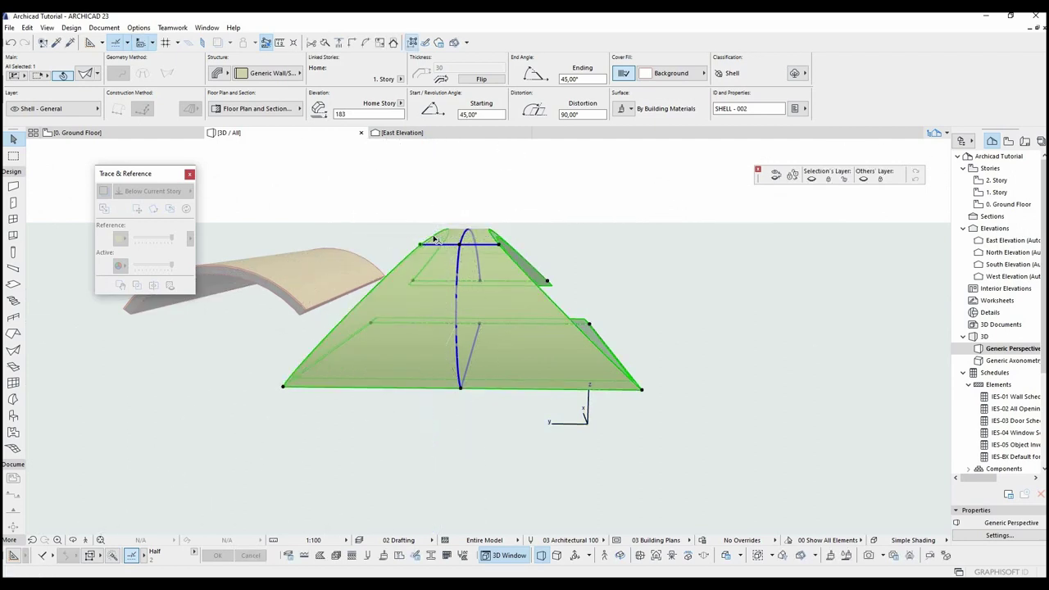
pyautogui.press('Escape')
pyautogui.keyDown('shift'); pyautogui.moveTo(138, 321); pyautogui.dragTo(427, 358, button='middle'); pyautogui.keyUp('shift')
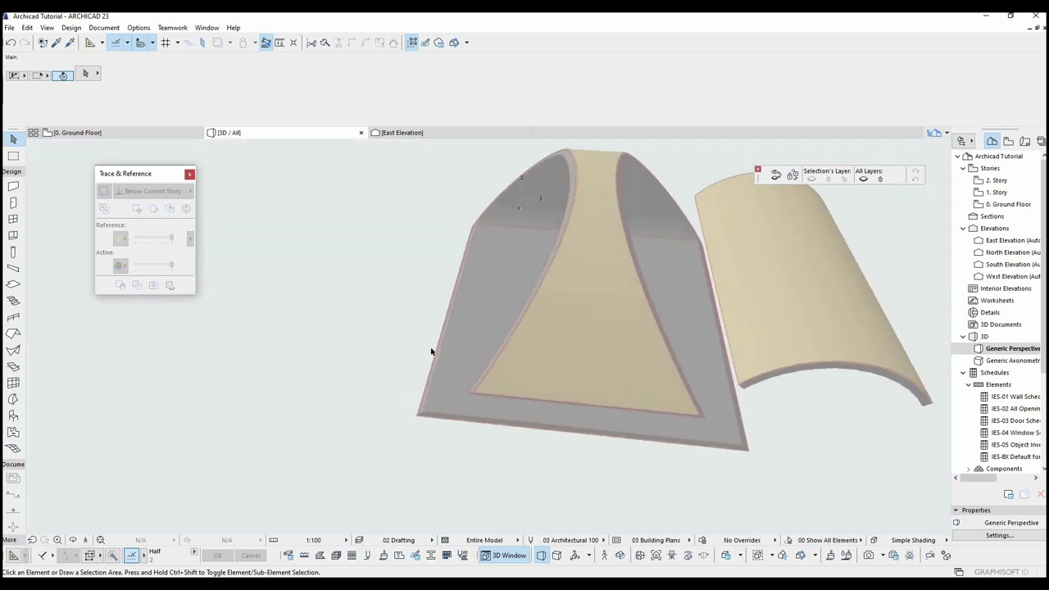
# Step: Go to the ground floor plan and set the Shell tool to the revolved geometry method
pyautogui.press('F2')
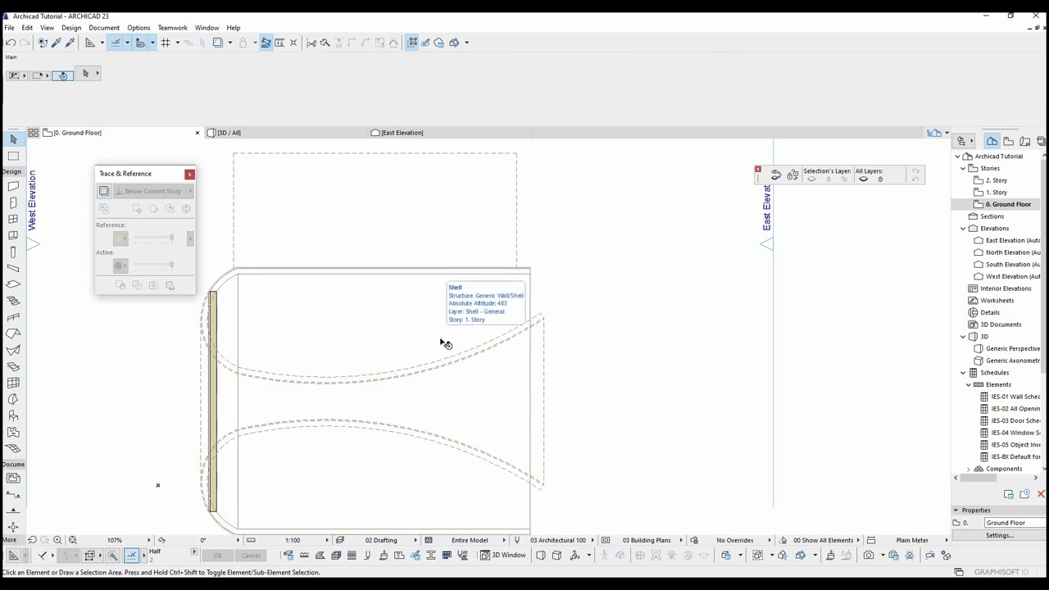
pyautogui.scroll(-1, 573, 370)
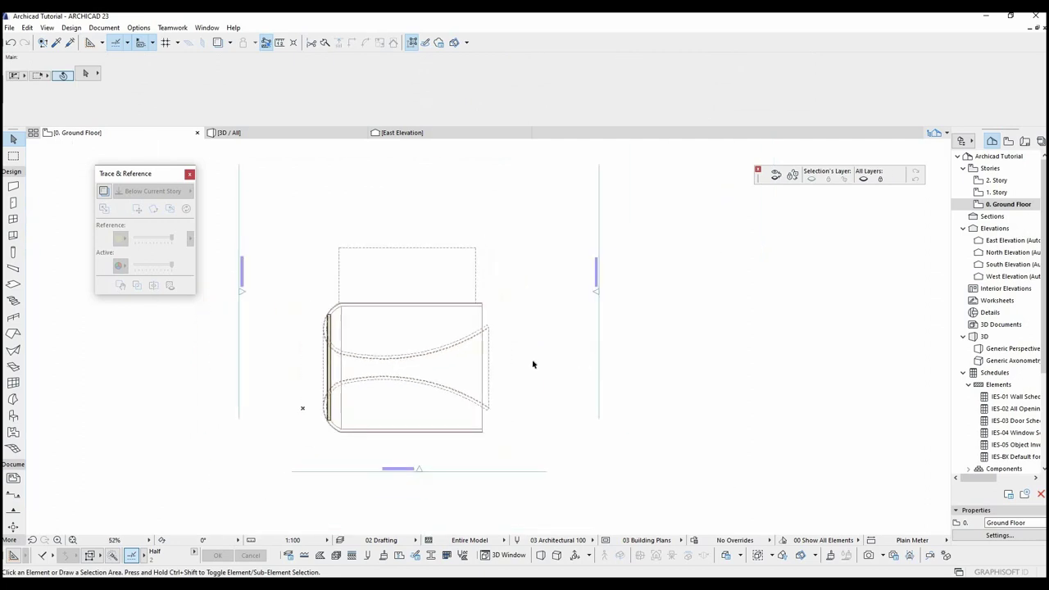
pyautogui.click(14, 349)
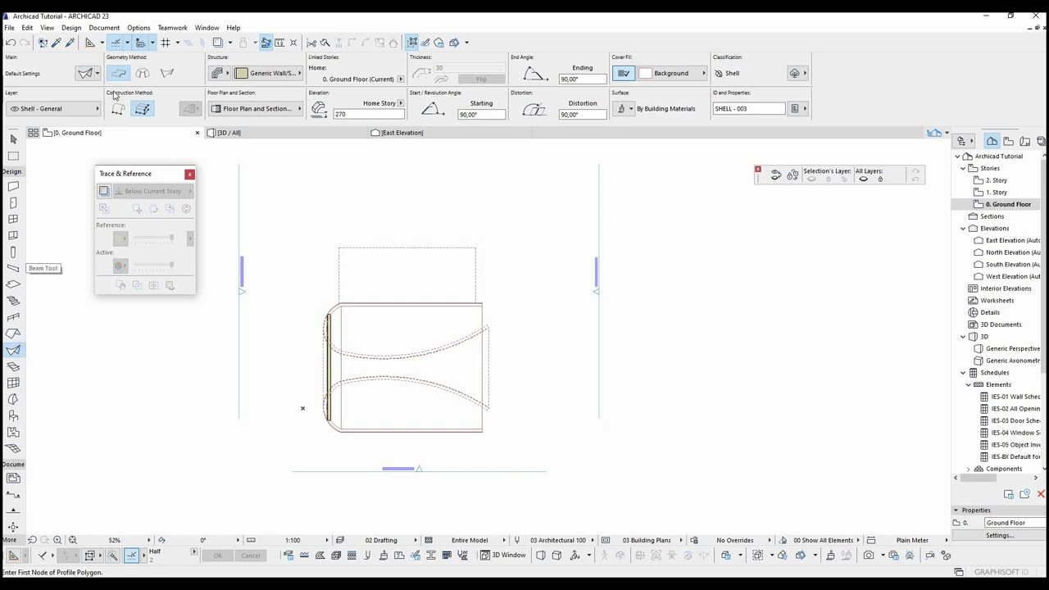
pyautogui.click(141, 74)
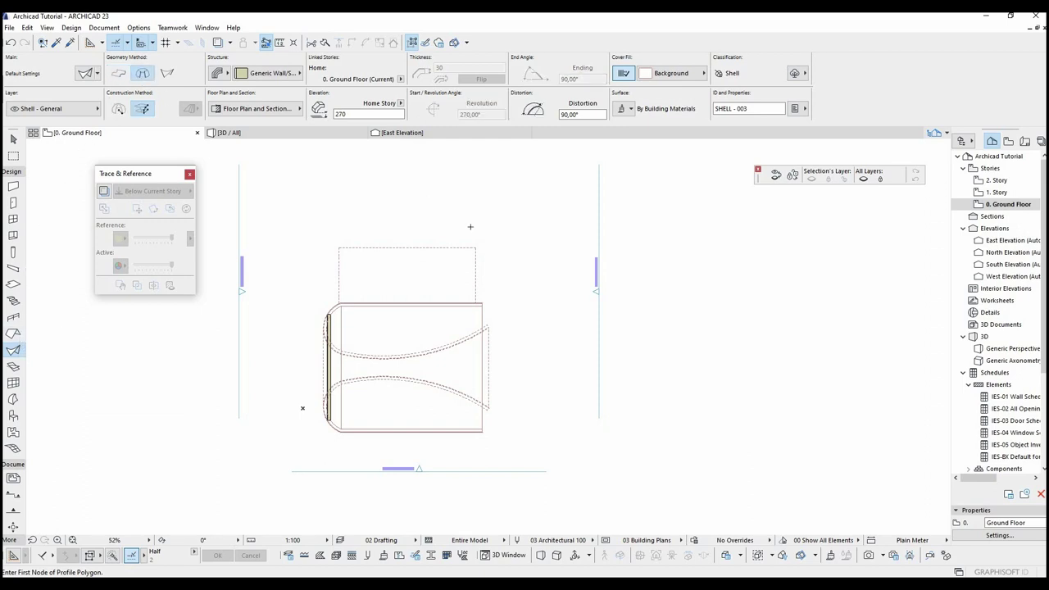
pyautogui.moveTo(376, 219); pyautogui.dragTo(366, 215, button='middle')
pyautogui.scroll(3, 429, 302)
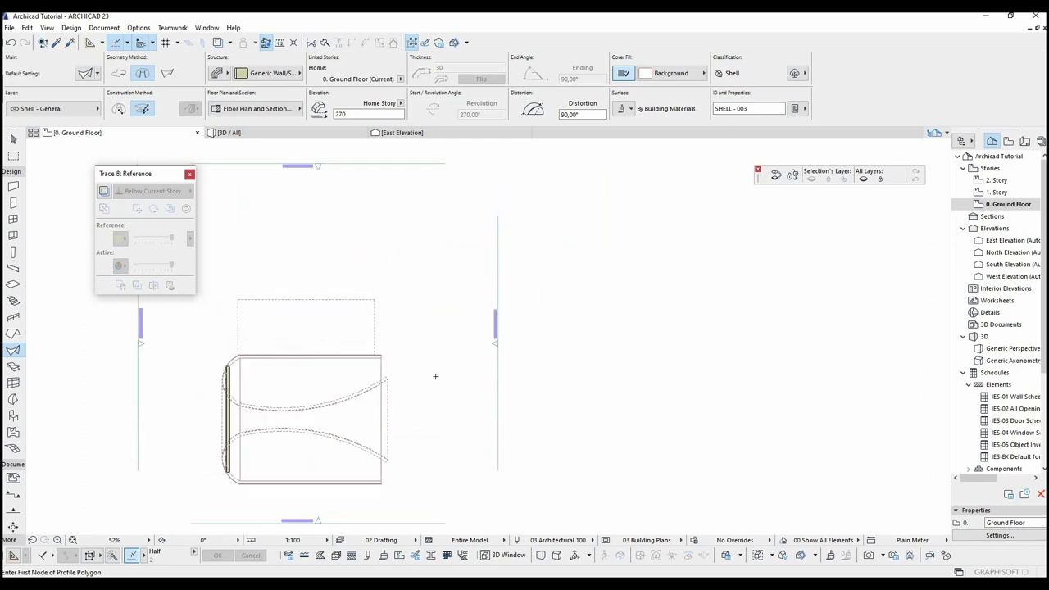
# Step: Draw a zigzag shell profile between the existing shells and the East Elevation line, with a vertical segment followed by three slanted segments upward
pyautogui.click(435, 370)
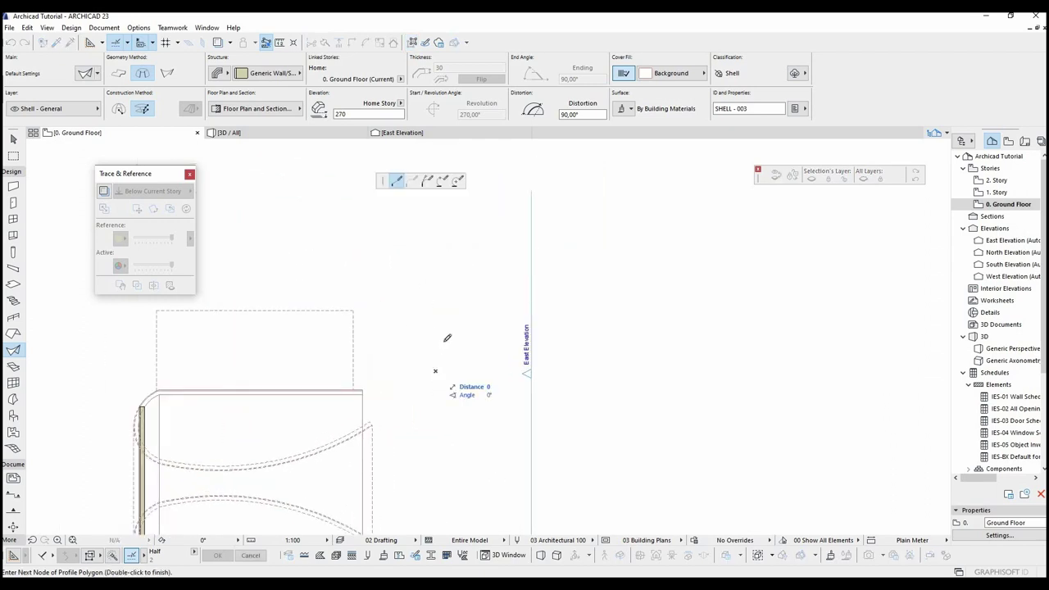
pyautogui.click(435, 281)
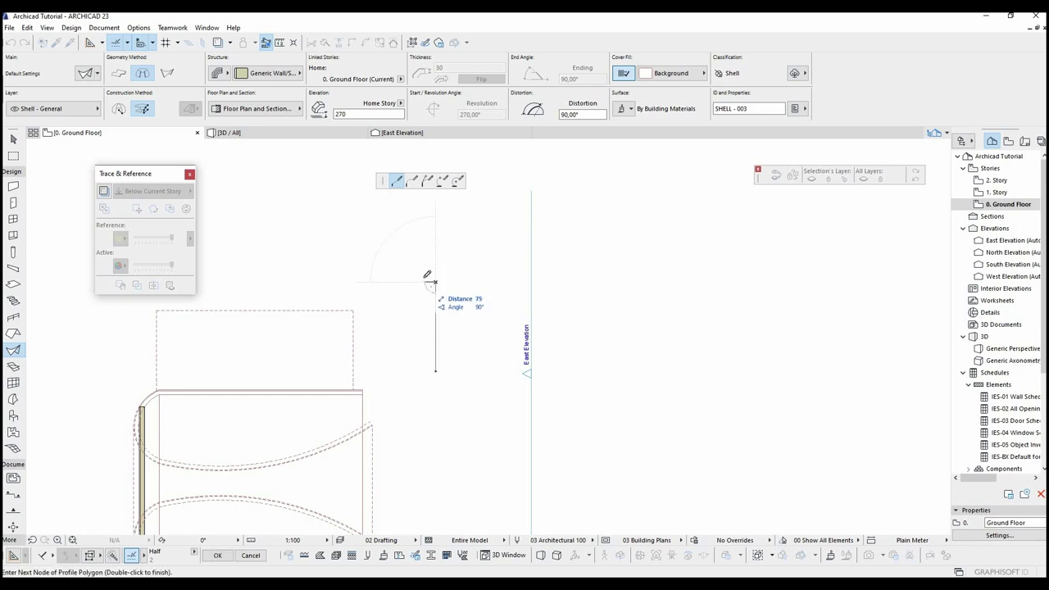
pyautogui.click(407, 235)
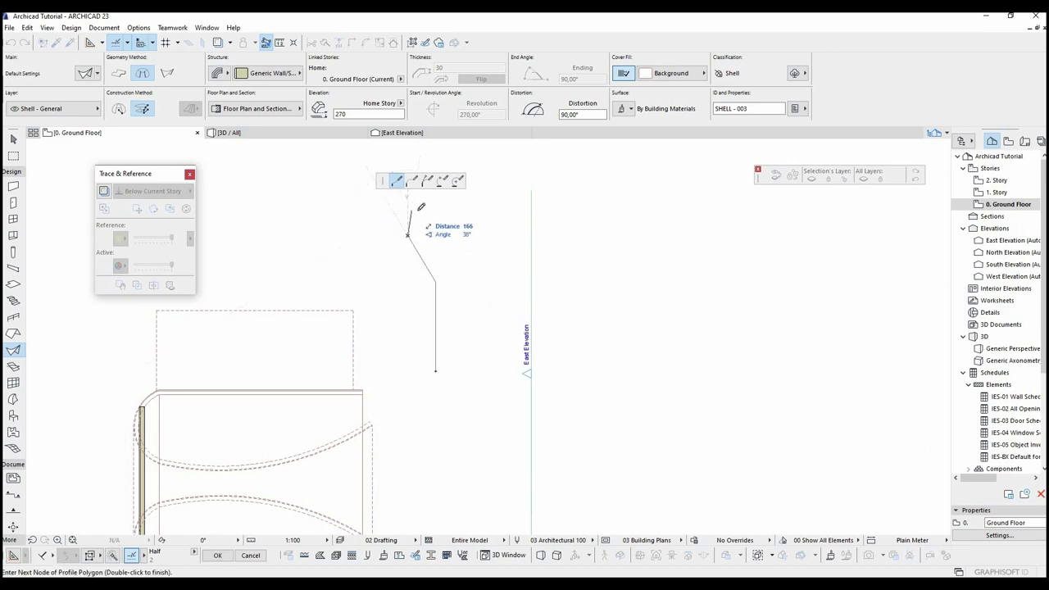
pyautogui.moveTo(409, 208); pyautogui.dragTo(397, 239, button='middle')
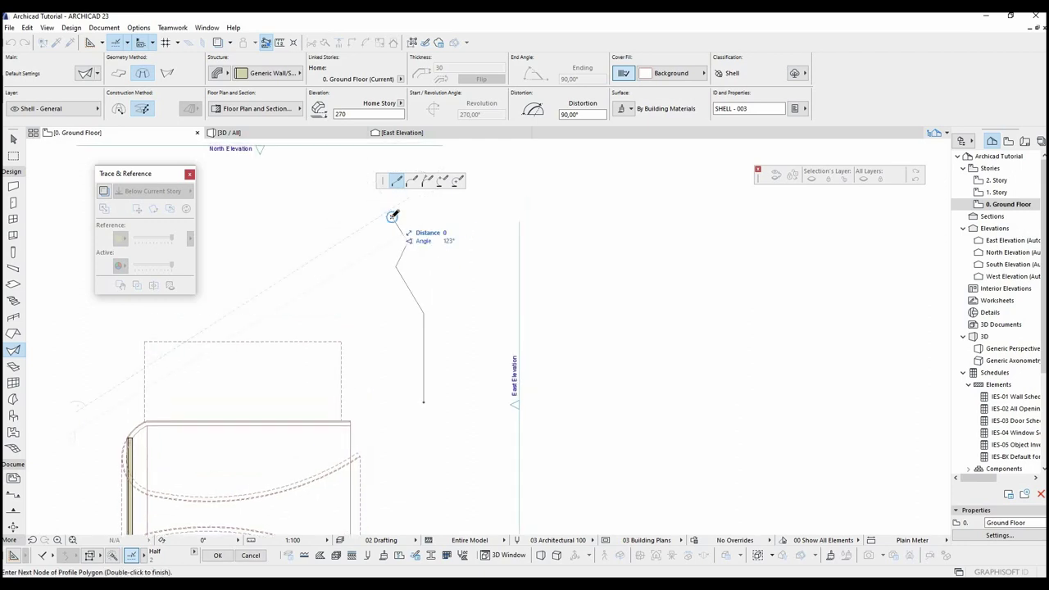
pyautogui.doubleClick(392, 216)
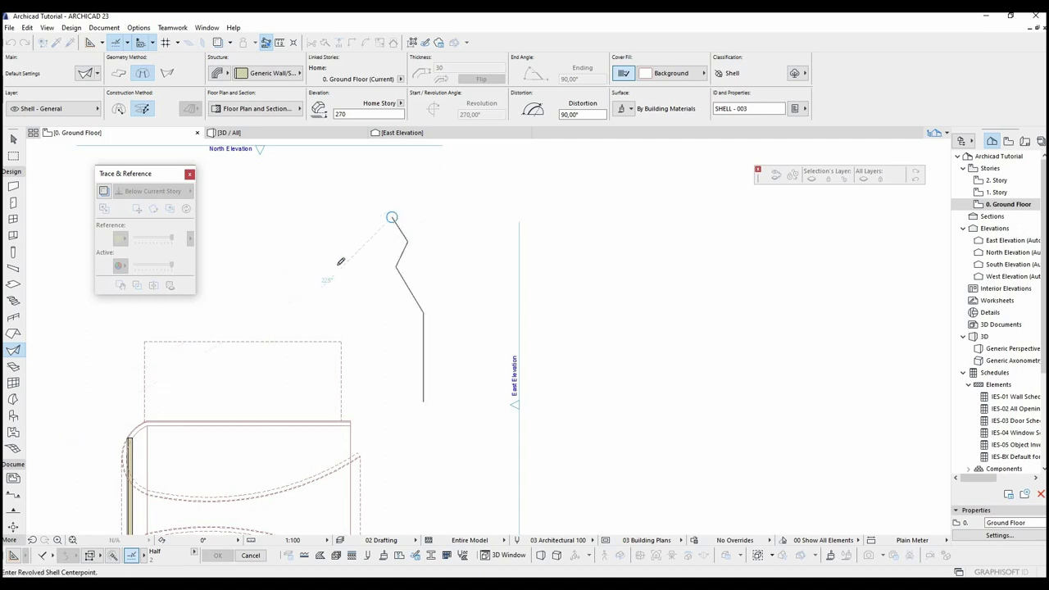
# Step: Define a vertical revolution axis down from the profile's upper end and revolve the shell by 360°
pyautogui.click(392, 216)
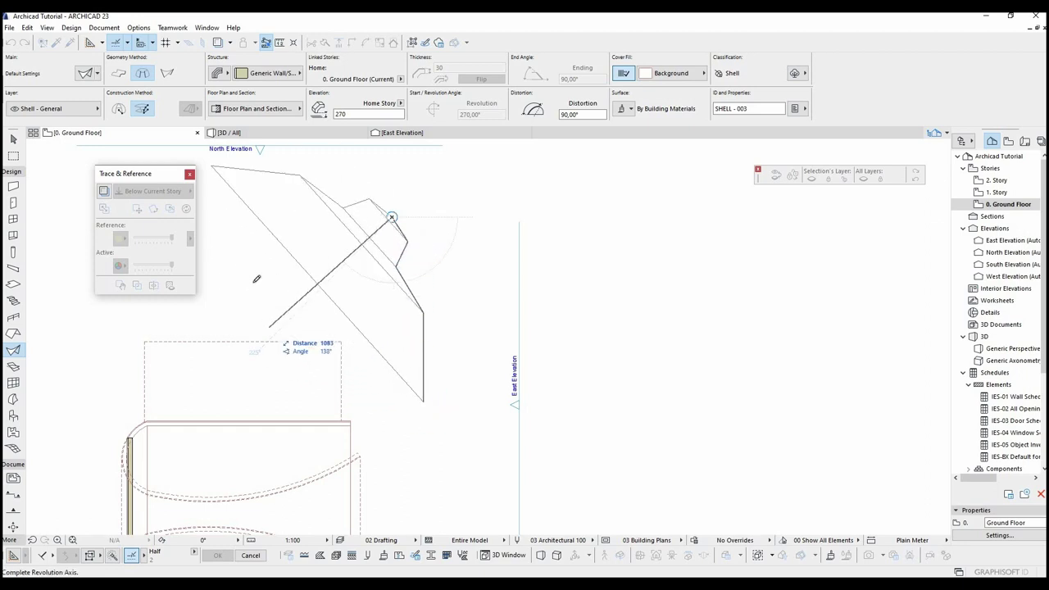
pyautogui.click(392, 406)
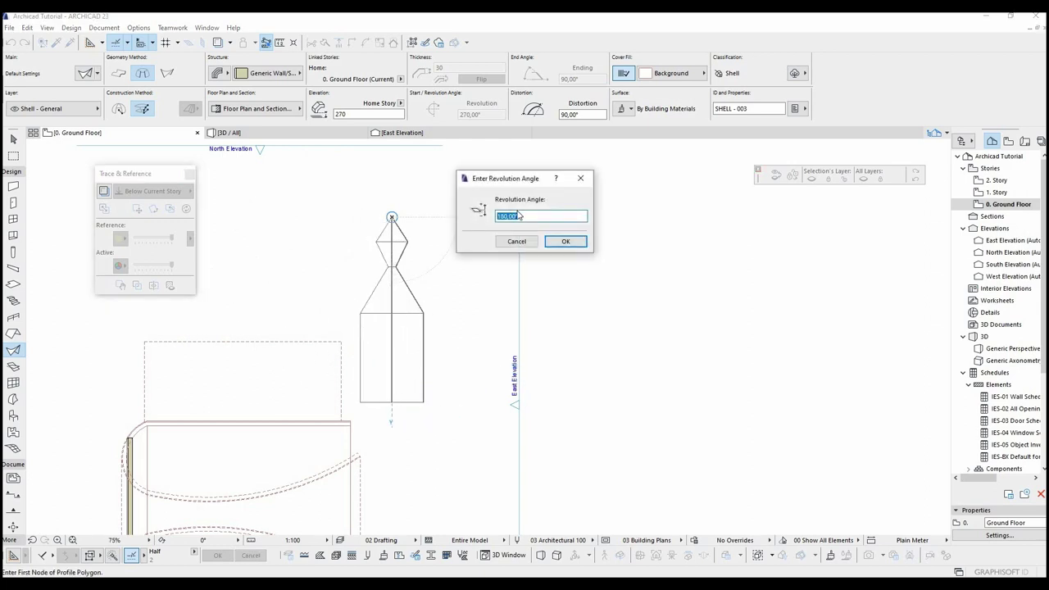
pyautogui.write('180')
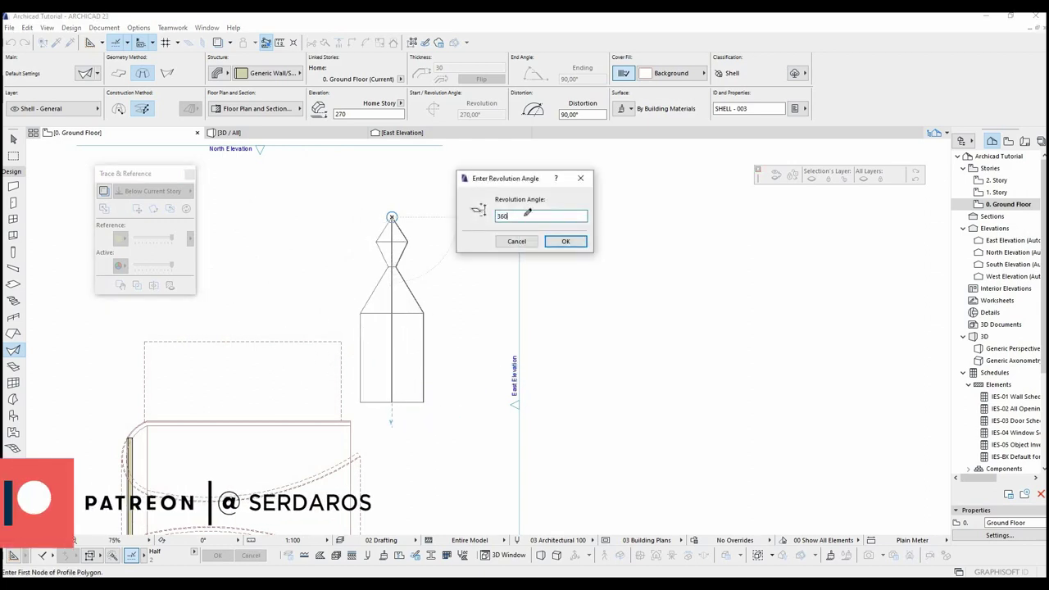
pyautogui.press('Return')
pyautogui.press('Escape')
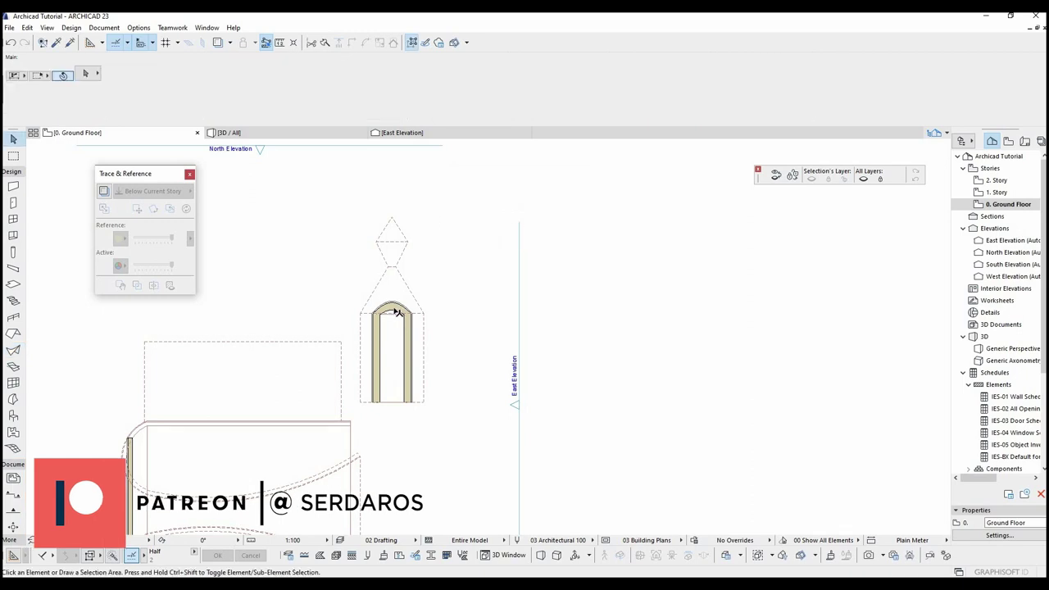
# Step: In the 3D view, rotate the 360° revolved shell so that it stands upright with its pointed end up
pyautogui.scroll(3, 397, 309)
pyautogui.click(406, 306)
pyautogui.scroll(-4, 428, 290)
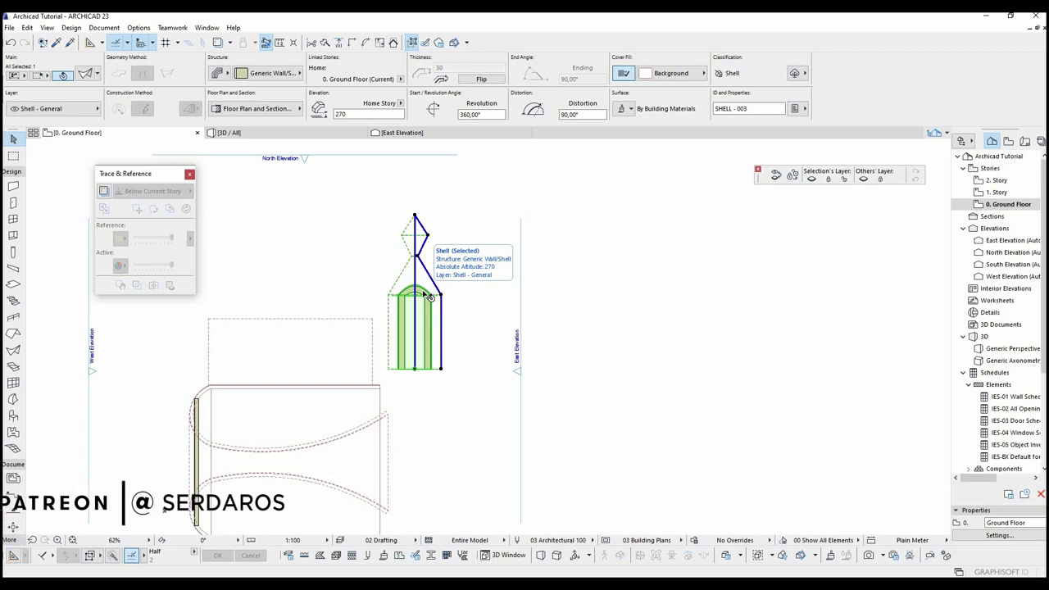
pyautogui.press('F3')
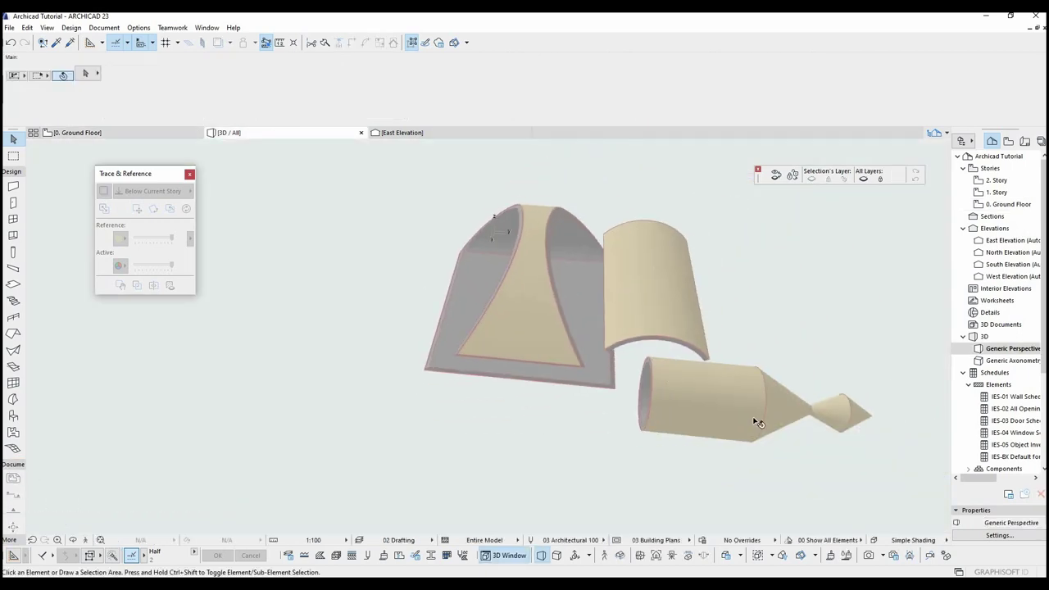
pyautogui.click(757, 423)
pyautogui.keyDown('shift'); pyautogui.moveTo(757, 423); pyautogui.dragTo(587, 351, button='middle'); pyautogui.keyUp('shift')
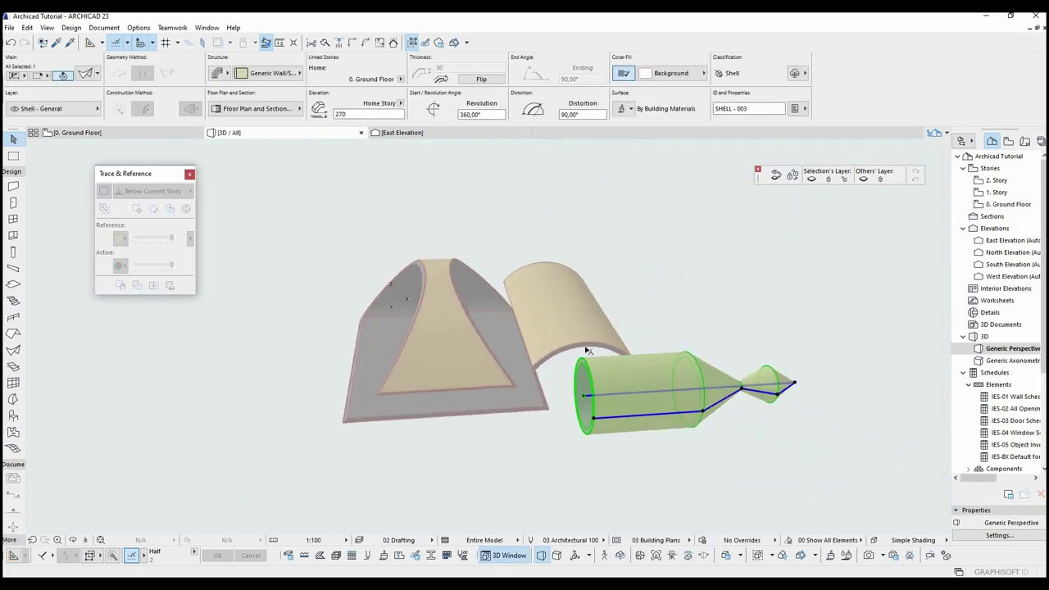
pyautogui.hotkey('ctrl', 'e')
pyautogui.scroll(3, 586, 349)
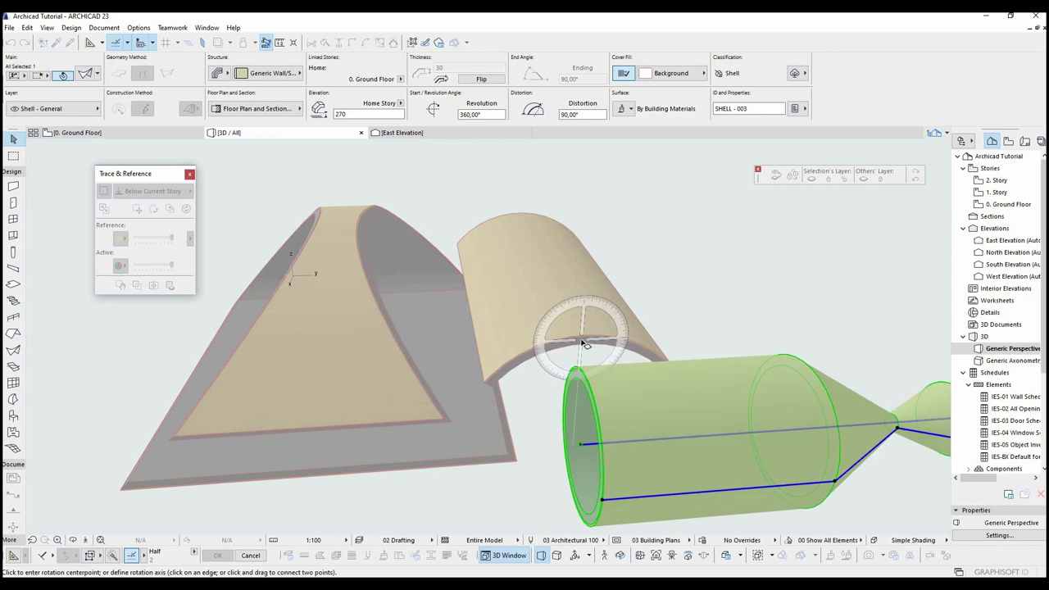
pyautogui.click(583, 340)
pyautogui.click(711, 332)
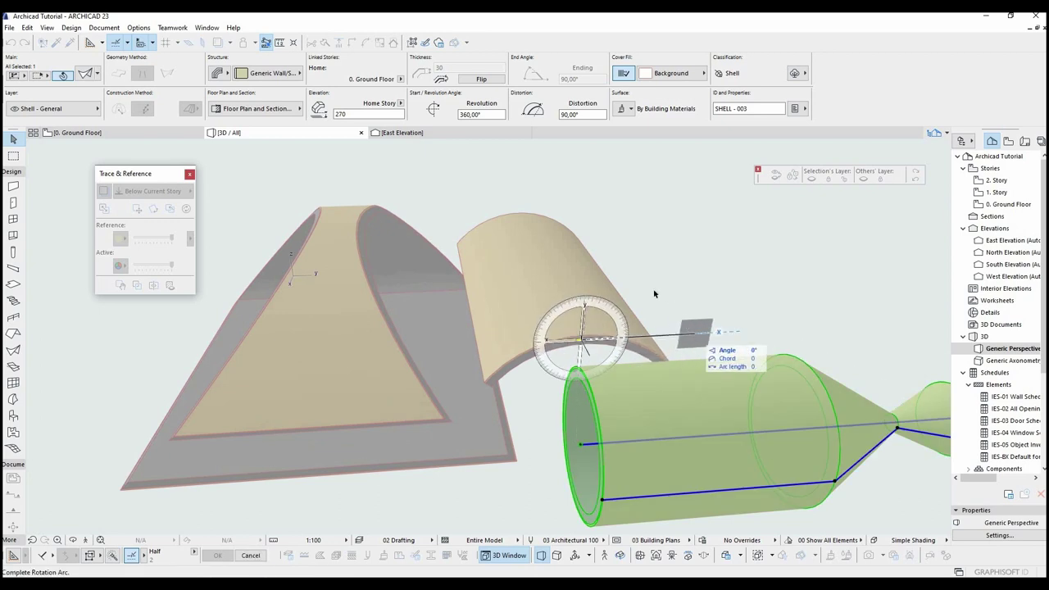
pyautogui.click(591, 234)
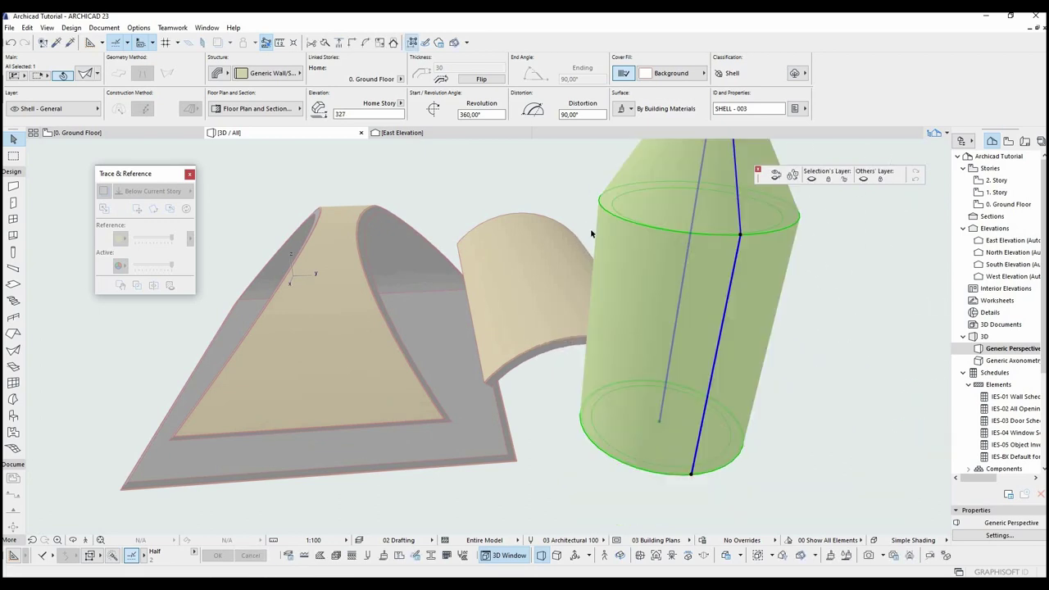
# Step: Move the upright revolved shell vertically down by 327 so that its base sits at ground floor level
pyautogui.scroll(-4, 654, 296)
pyautogui.keyDown('shift'); pyautogui.moveTo(582, 339); pyautogui.dragTo(607, 361, button='middle'); pyautogui.keyUp('shift')
pyautogui.moveTo(620, 430); pyautogui.dragTo(662, 369, button='middle')
pyautogui.keyDown('shift'); pyautogui.moveTo(662, 369); pyautogui.dragTo(679, 352, button='middle'); pyautogui.keyUp('shift')
pyautogui.hotkey('ctrl', 'd')
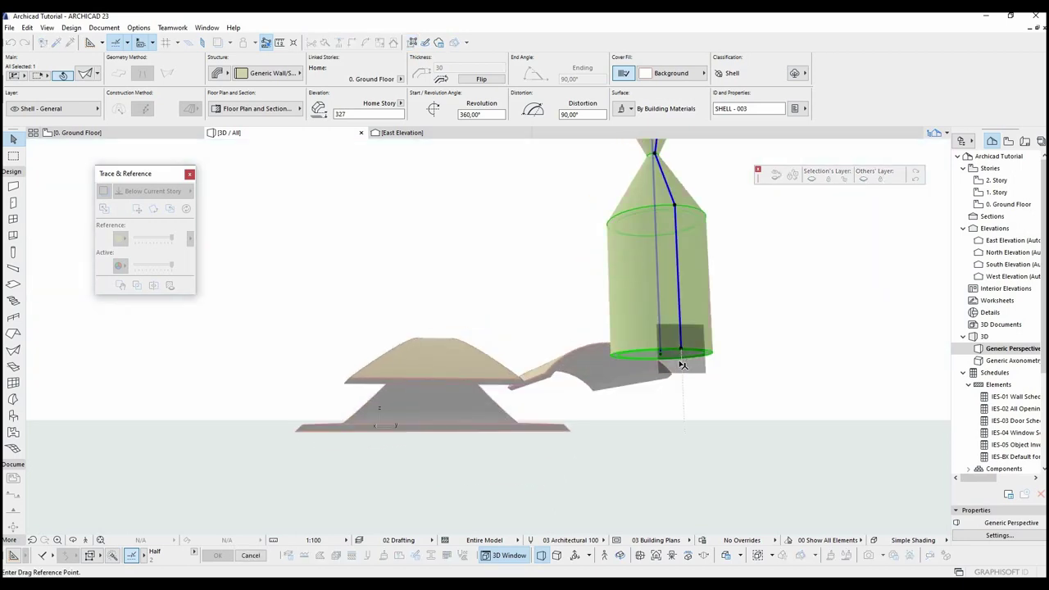
pyautogui.click(681, 361)
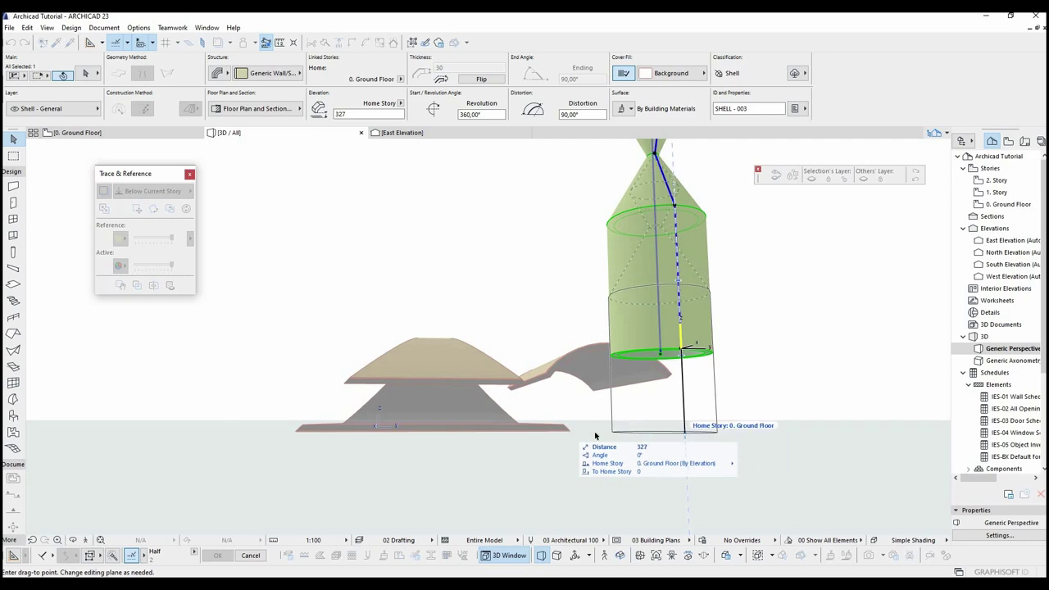
pyautogui.click(686, 427)
# Step: Try bulging the revolved shell's straight lower profile segment outward into an arc, and undo the change
pyautogui.keyDown('shift'); pyautogui.moveTo(726, 407); pyautogui.dragTo(706, 351, button='middle'); pyautogui.keyUp('shift')
pyautogui.click(707, 342)
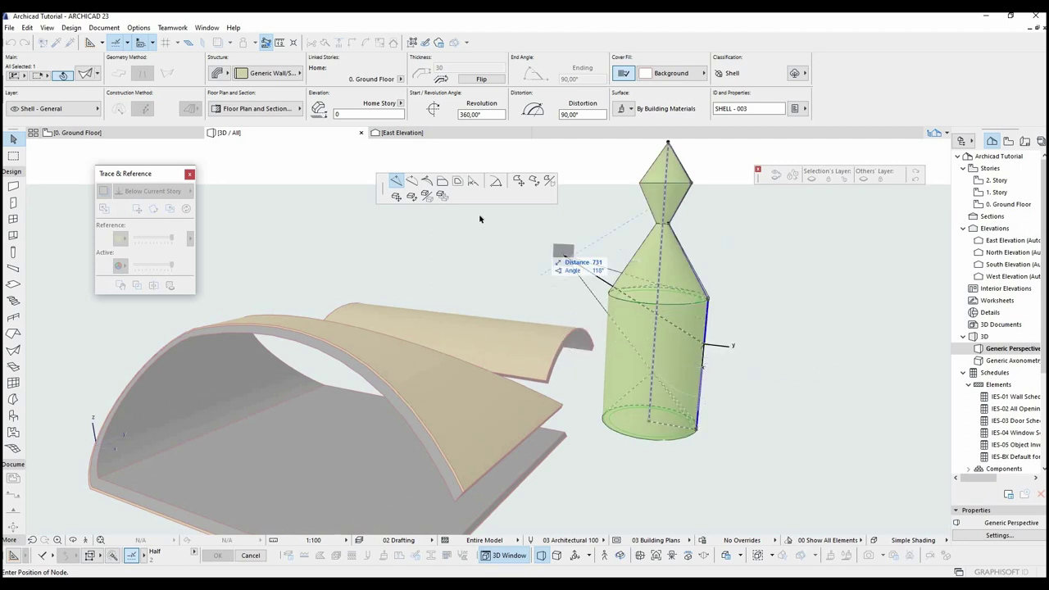
pyautogui.click(411, 181)
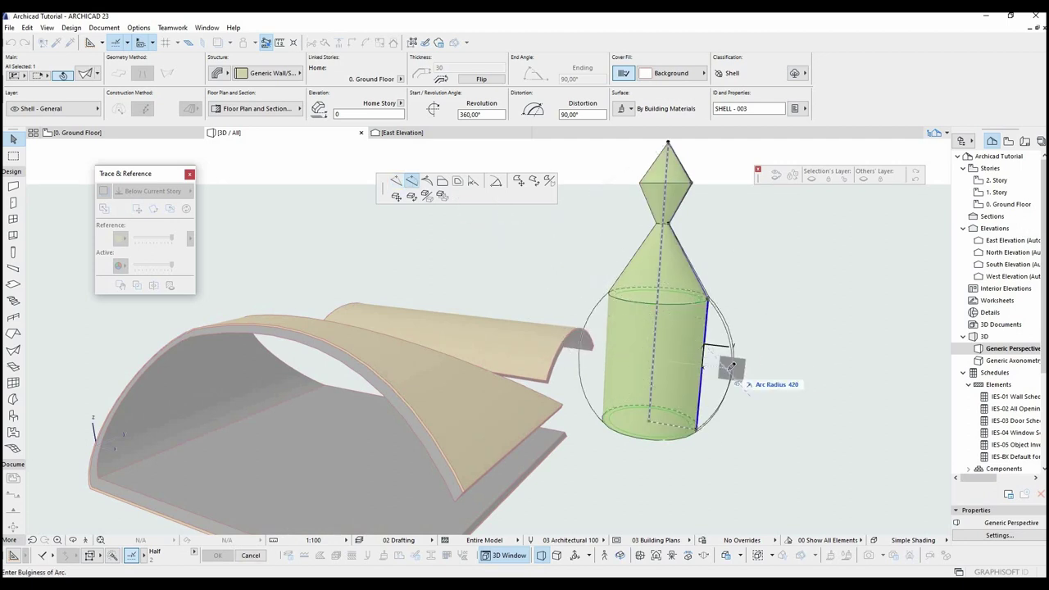
pyautogui.click(707, 370)
pyautogui.keyDown('shift'); pyautogui.moveTo(707, 370); pyautogui.dragTo(702, 350, button='middle'); pyautogui.keyUp('shift')
pyautogui.hotkey('ctrl', 'z')
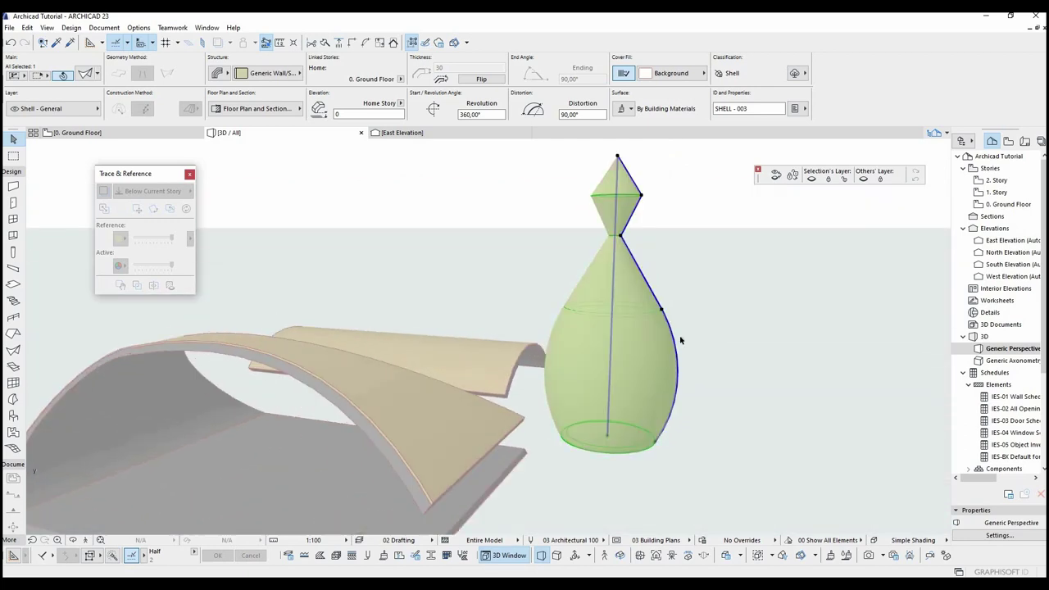
# Step: Fillet the narrow neck node of the revolved shell's profile with the preset radius and deselect the shell
pyautogui.moveTo(644, 246); pyautogui.dragTo(628, 326, button='middle')
pyautogui.keyDown('shift'); pyautogui.moveTo(628, 326); pyautogui.dragTo(545, 360, button='middle'); pyautogui.keyUp('shift')
pyautogui.click(620, 332)
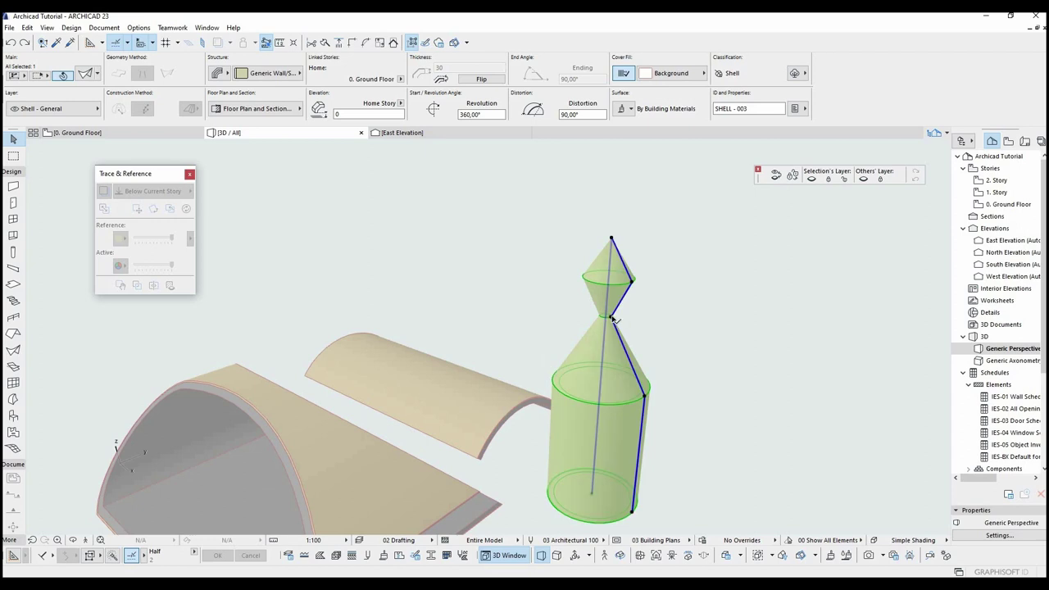
pyautogui.click(613, 314)
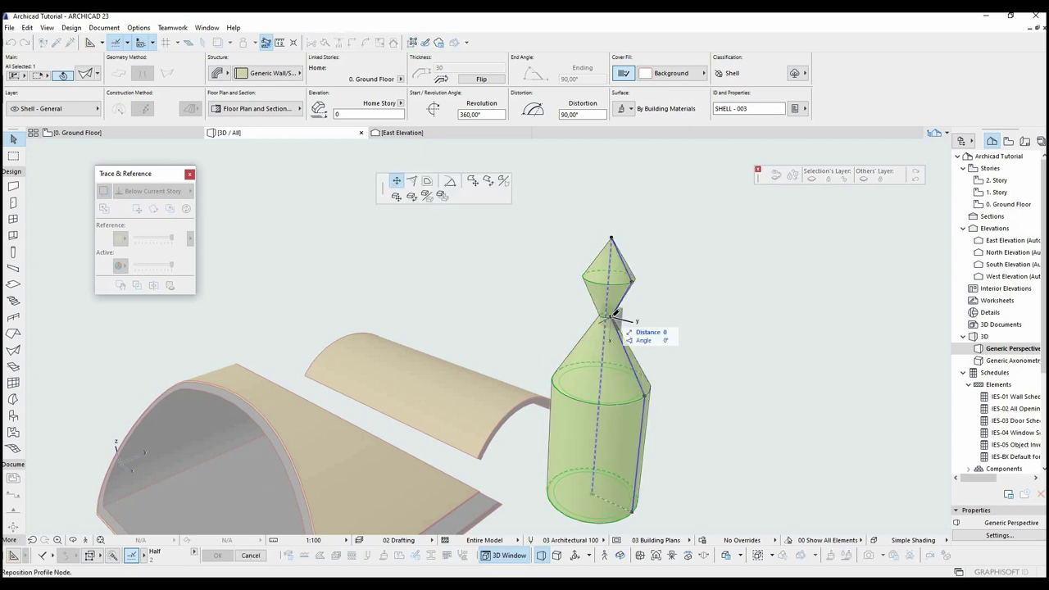
pyautogui.click(417, 184)
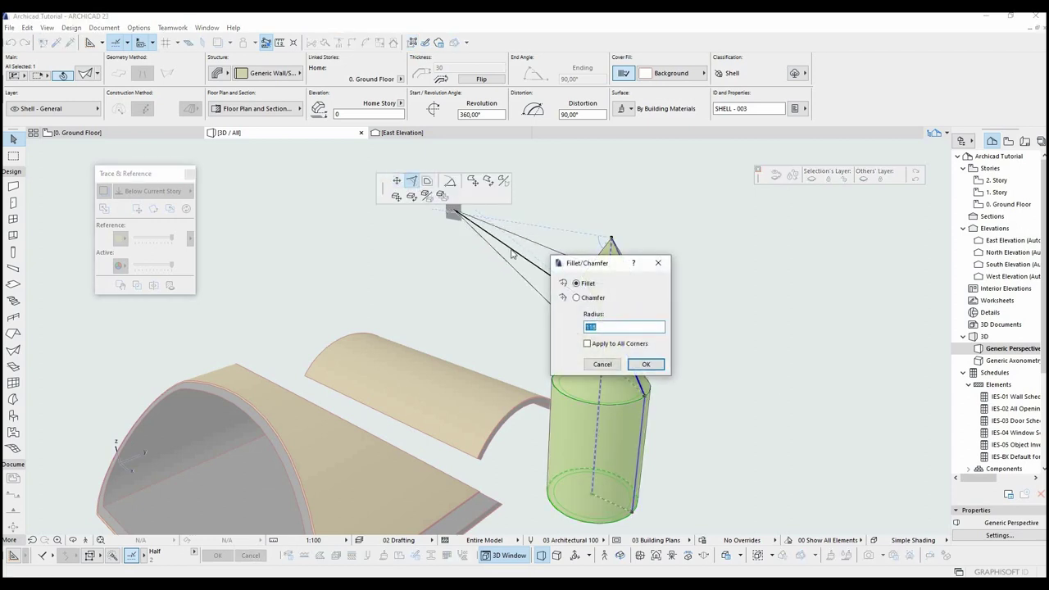
pyautogui.click(648, 366)
pyautogui.click(658, 393)
pyautogui.keyDown('shift'); pyautogui.moveTo(659, 394); pyautogui.dragTo(542, 326, button='middle'); pyautogui.keyUp('shift')
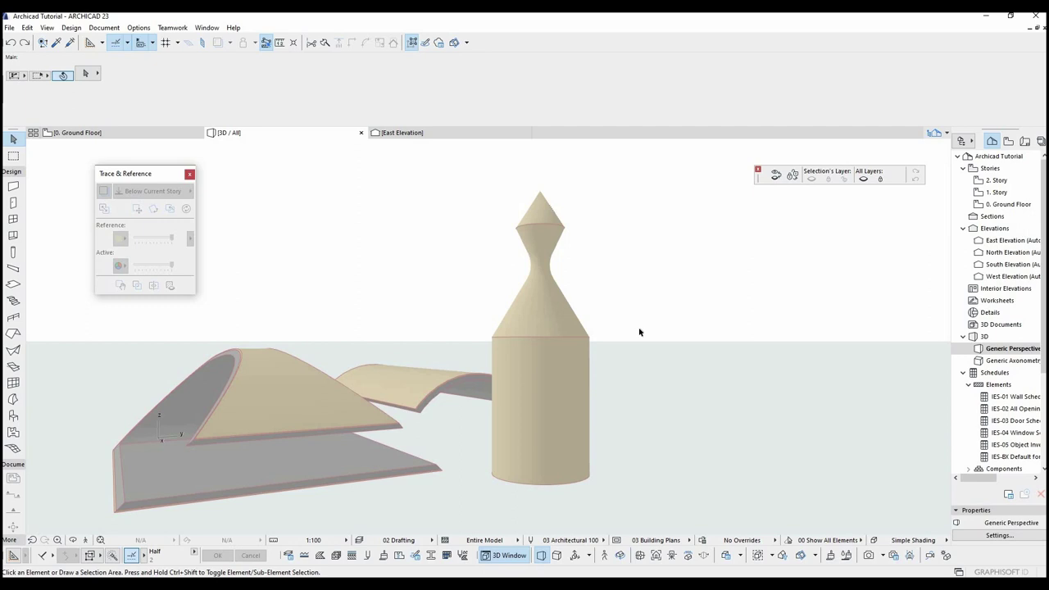
# Step: On the ground floor plan, create a simple-method revolved dome shell of about 370 radius and 317° revolution between the C-shaped shell and the East Elevation line
pyautogui.press('F2')
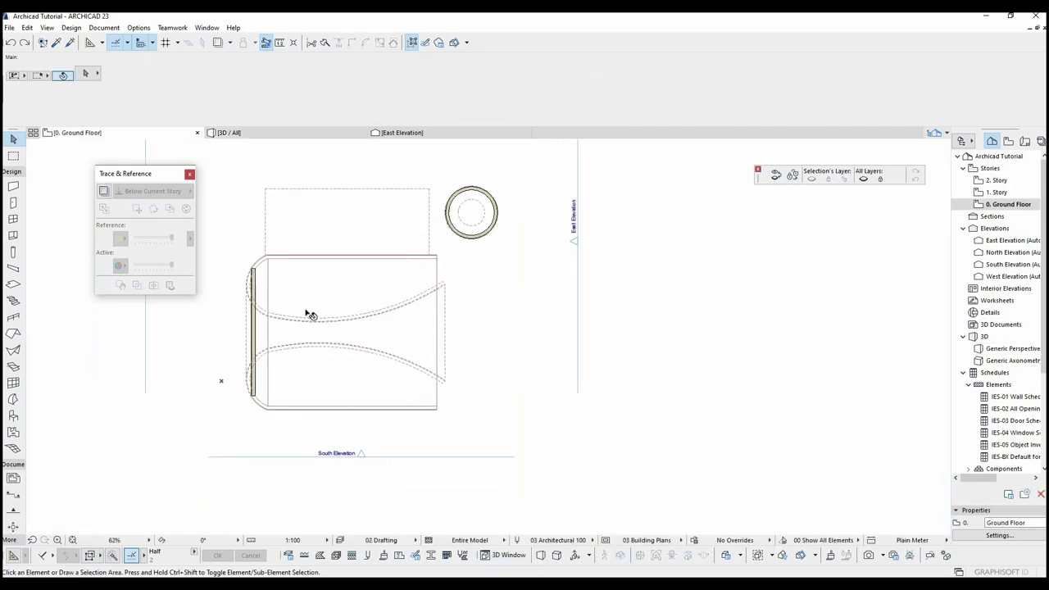
pyautogui.click(14, 351)
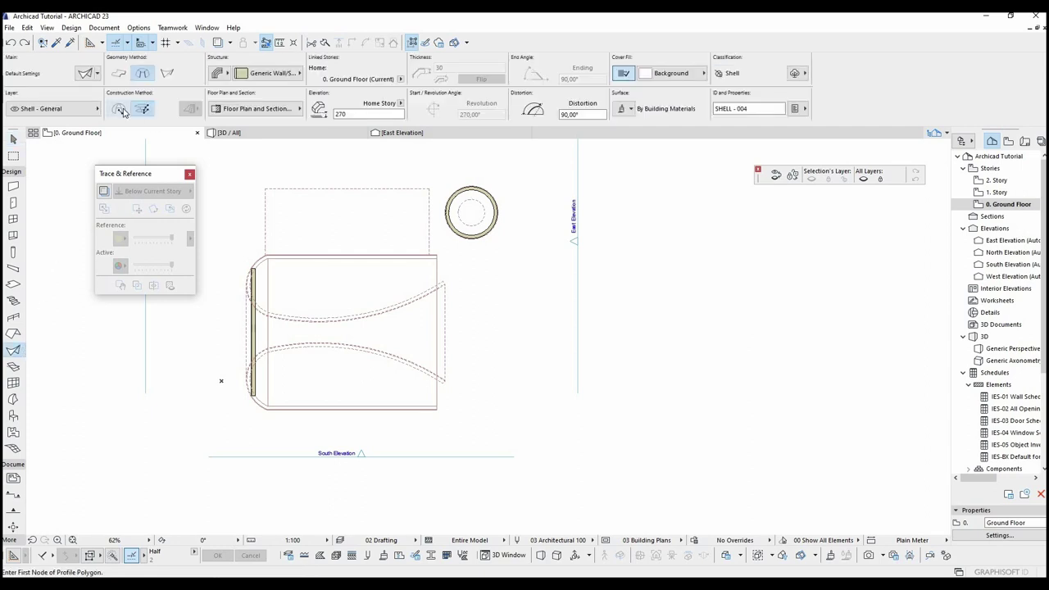
pyautogui.click(120, 109)
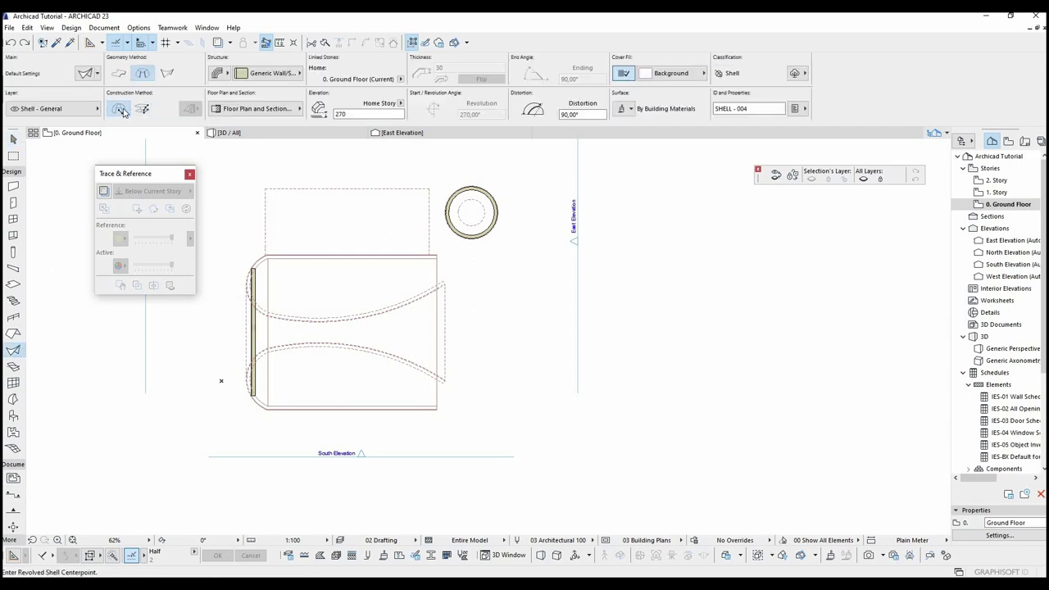
pyautogui.scroll(3, 522, 277)
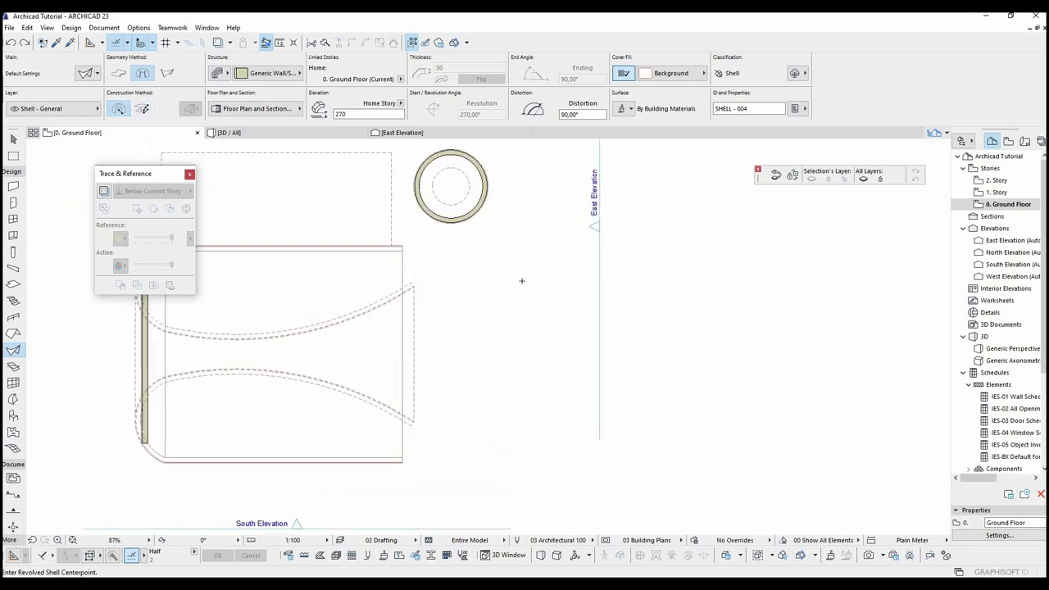
pyautogui.click(493, 289)
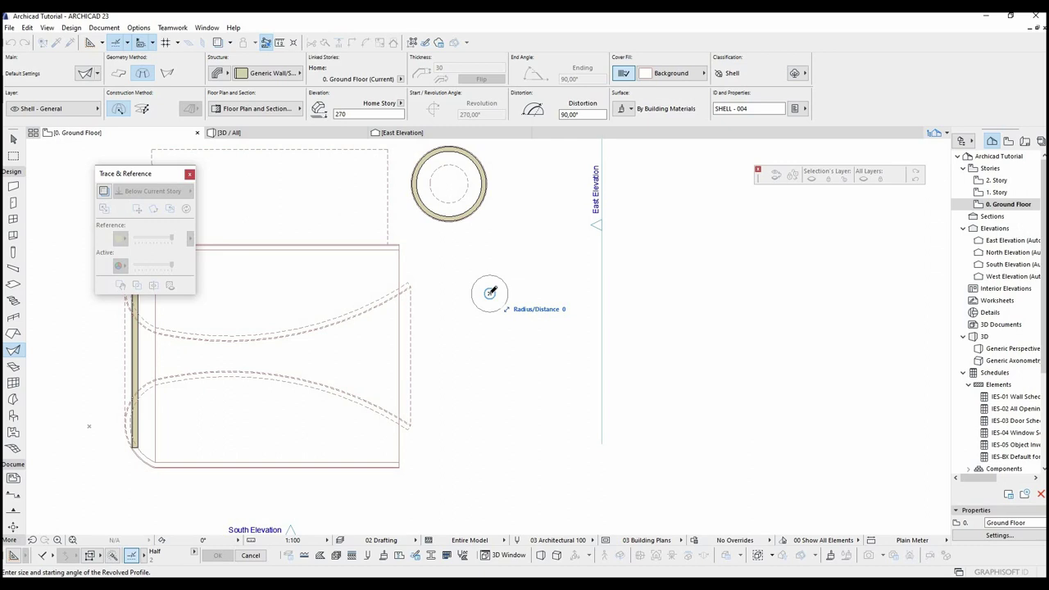
pyautogui.click(561, 290)
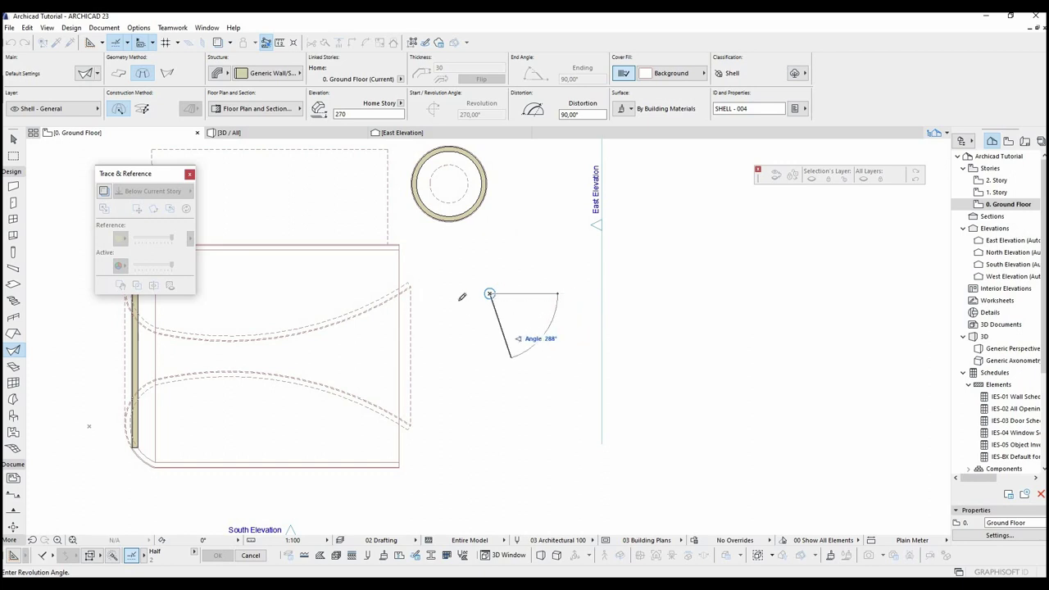
pyautogui.click(539, 247)
pyautogui.press('Escape')
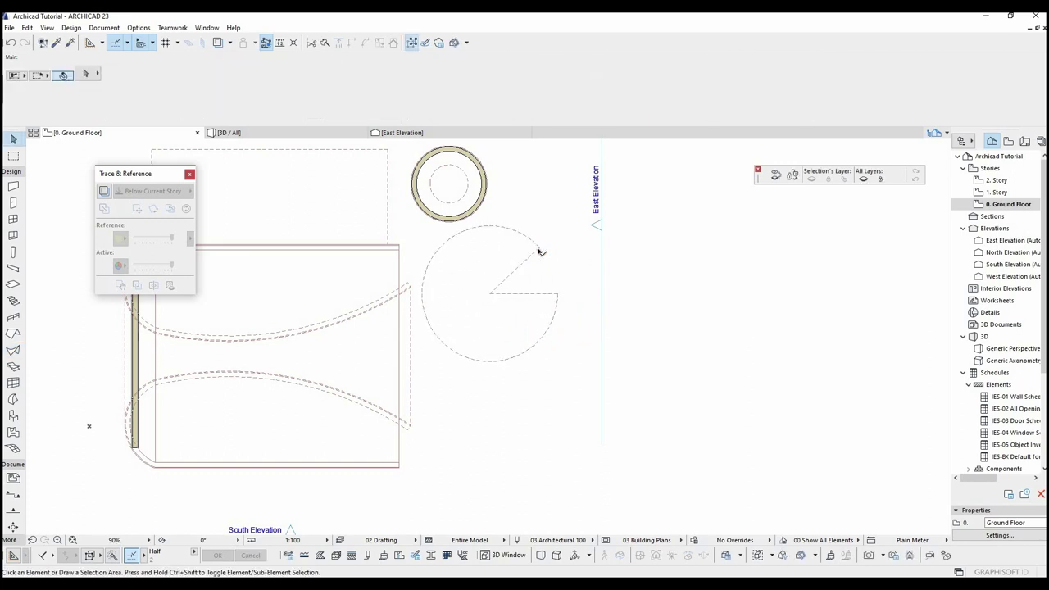
# Step: In the 3D view, insert a node in the upper part of the dome shell's arc profile
pyautogui.press('F3')
pyautogui.click(432, 375)
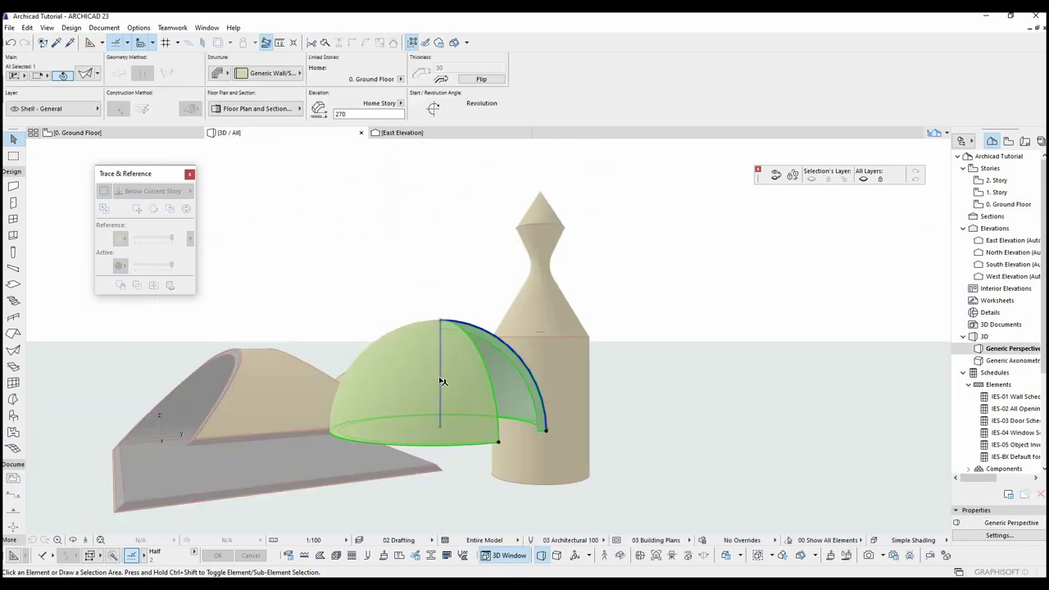
pyautogui.keyDown('shift'); pyautogui.moveTo(468, 307); pyautogui.dragTo(298, 325, button='middle'); pyautogui.keyUp('shift')
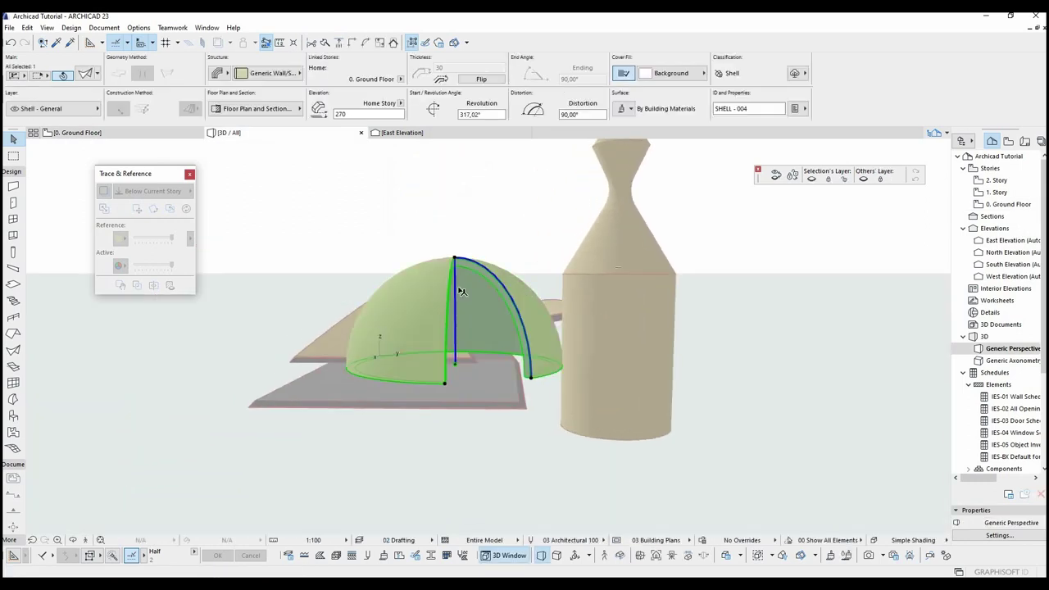
pyautogui.click(496, 275)
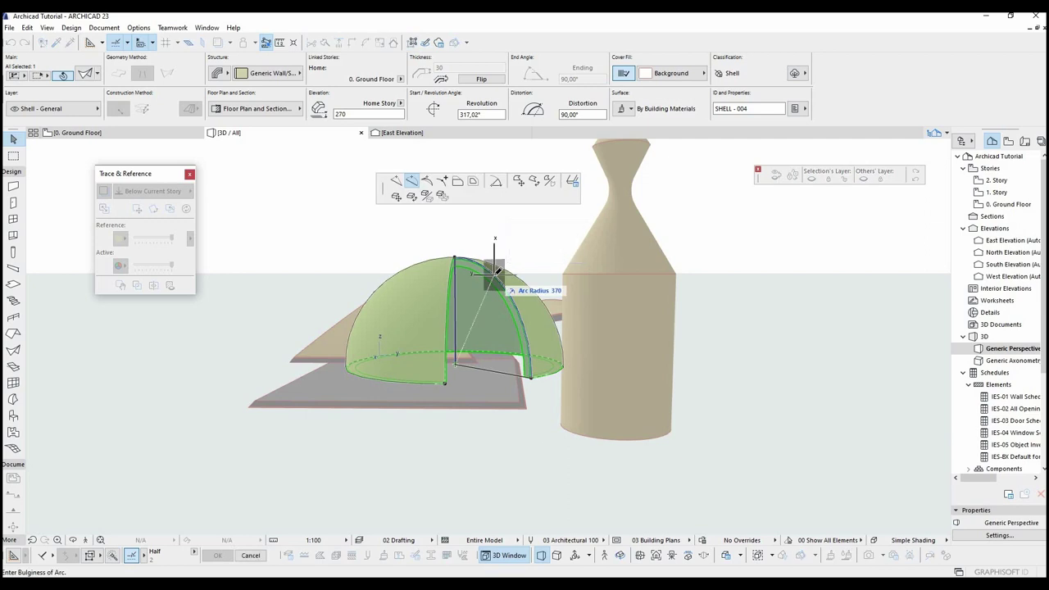
pyautogui.press('Escape')
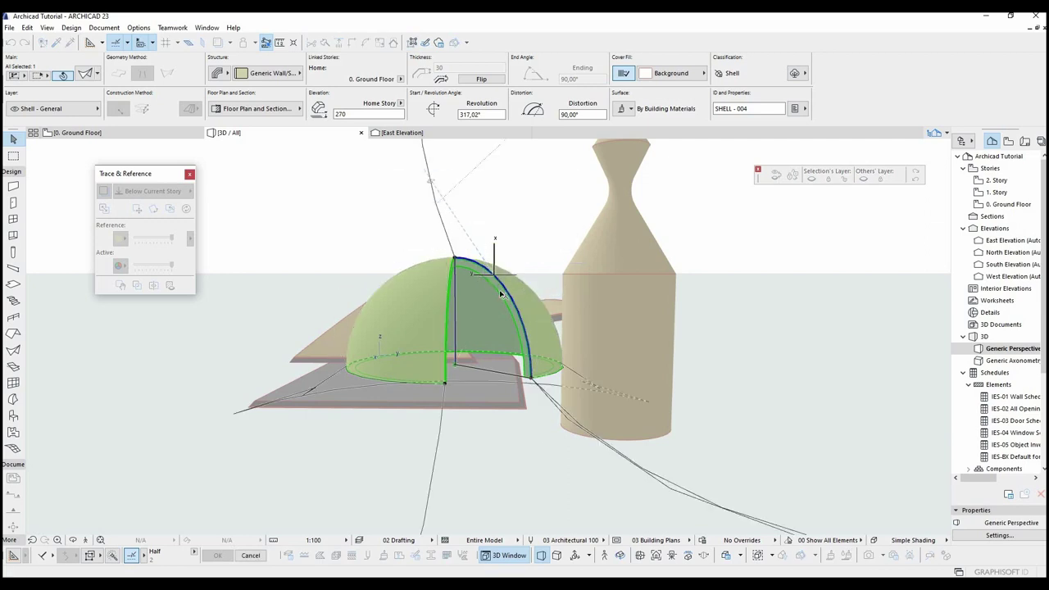
# Step: Straighten the dome profile's arc below the inserted node into a slanted line
pyautogui.moveTo(532, 314)
pyautogui.keyDown('shift'); pyautogui.mouseDown(button='middle')
pyautogui.moveTo(533, 296)
pyautogui.moveTo(525, 311)
pyautogui.mouseUp(button='middle'); pyautogui.keyUp('shift')
pyautogui.click(525, 312)
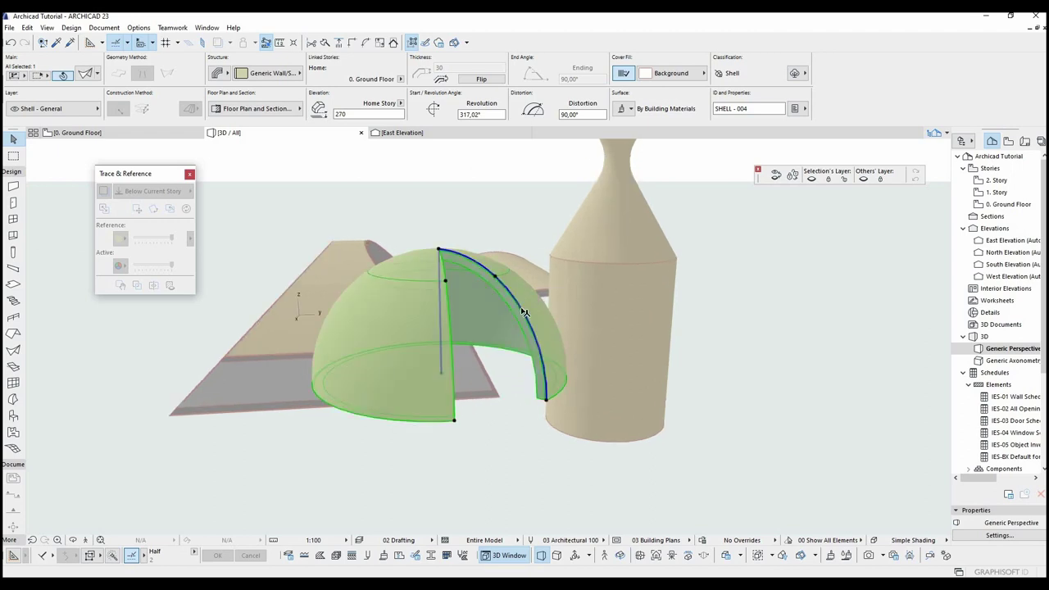
pyautogui.click(523, 310)
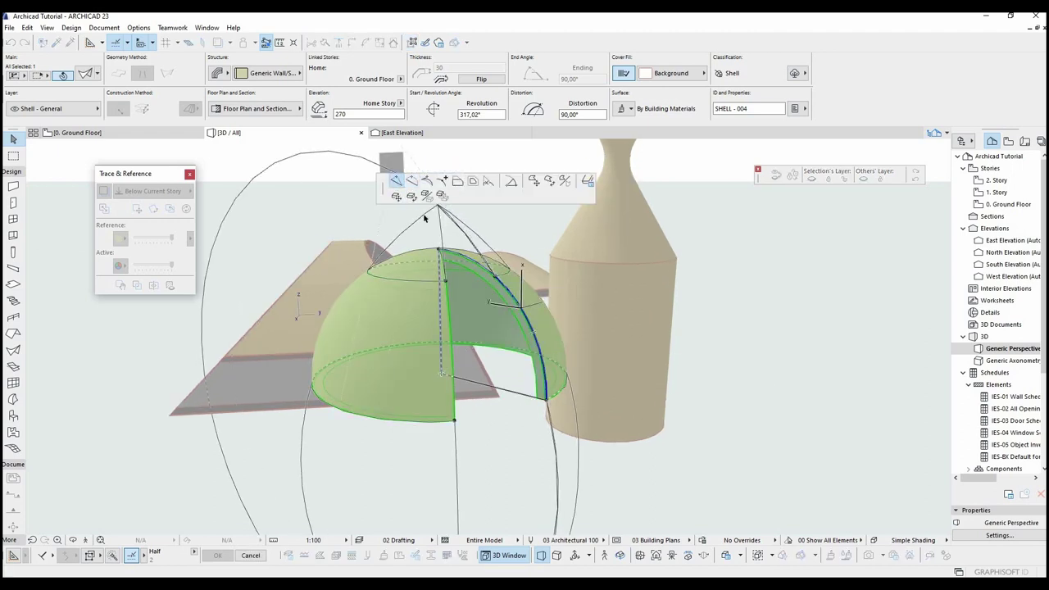
pyautogui.click(394, 184)
pyautogui.keyDown('shift'); pyautogui.moveTo(525, 315); pyautogui.dragTo(517, 308, button='middle'); pyautogui.keyUp('shift')
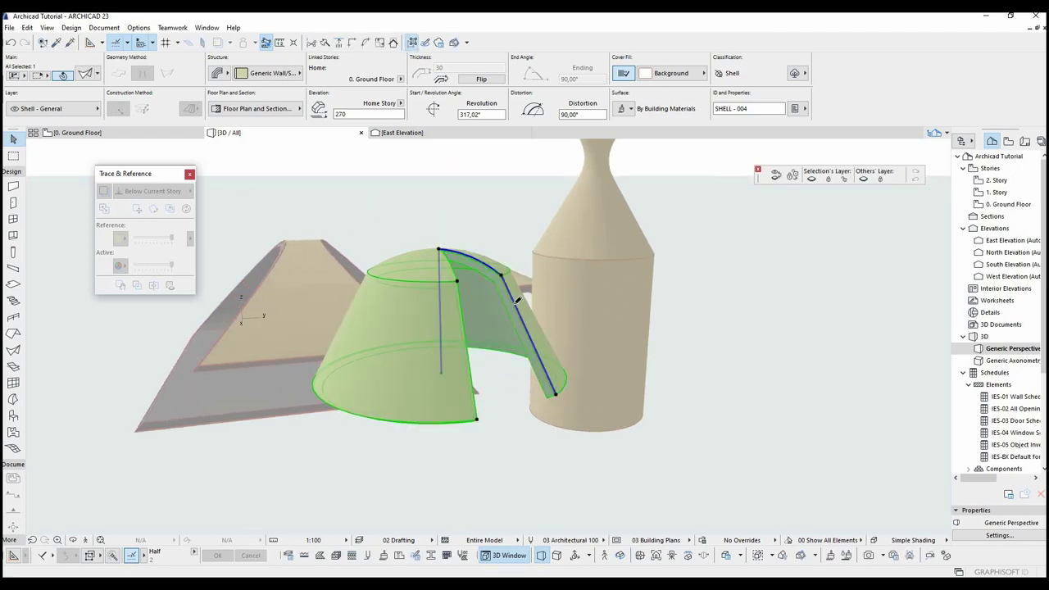
# Step: Insert a node in the dome's straight lower profile segment, pull it outward to form a protruding rim, and deselect the shell
pyautogui.click(517, 302)
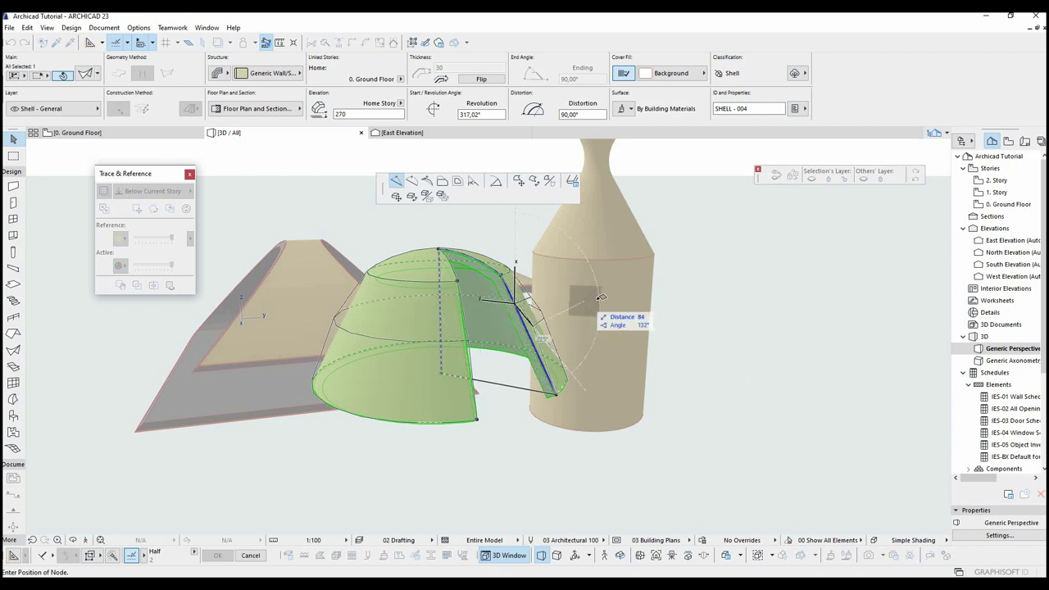
pyautogui.moveTo(604, 309)
pyautogui.keyDown('shift'); pyautogui.mouseDown(button='middle')
pyautogui.moveTo(743, 273)
pyautogui.moveTo(604, 300)
pyautogui.mouseUp(button='middle'); pyautogui.keyUp('shift')
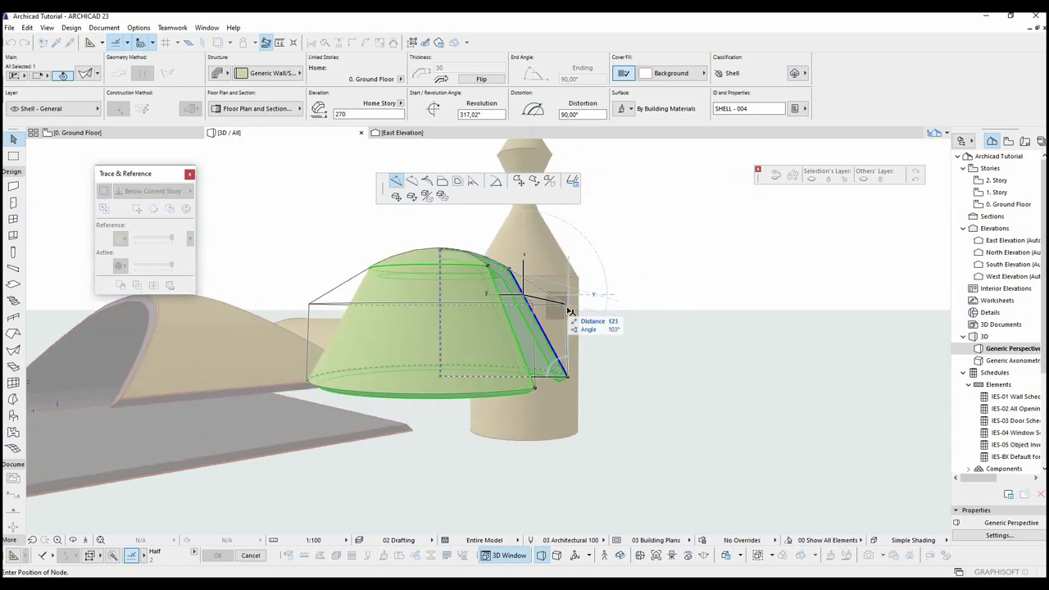
pyautogui.click(593, 309)
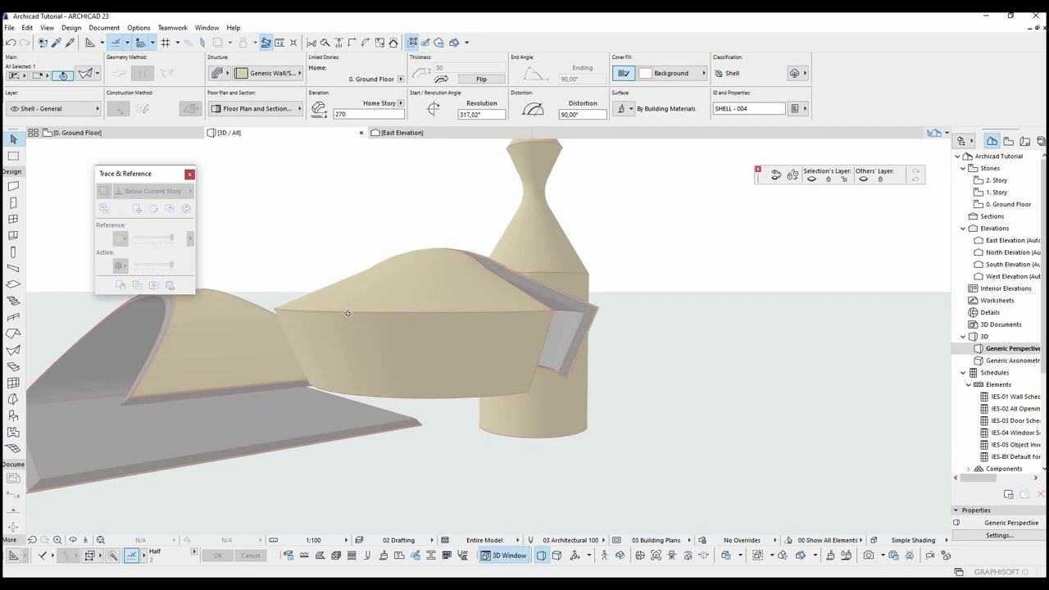
pyautogui.keyDown('shift'); pyautogui.moveTo(348, 313); pyautogui.dragTo(714, 368, button='middle'); pyautogui.keyUp('shift')
pyautogui.click(397, 361)
pyautogui.click(714, 371)
# Step: Return to the ground floor plan and set the Shell tool to the ruled geometry method
pyautogui.press('F2')
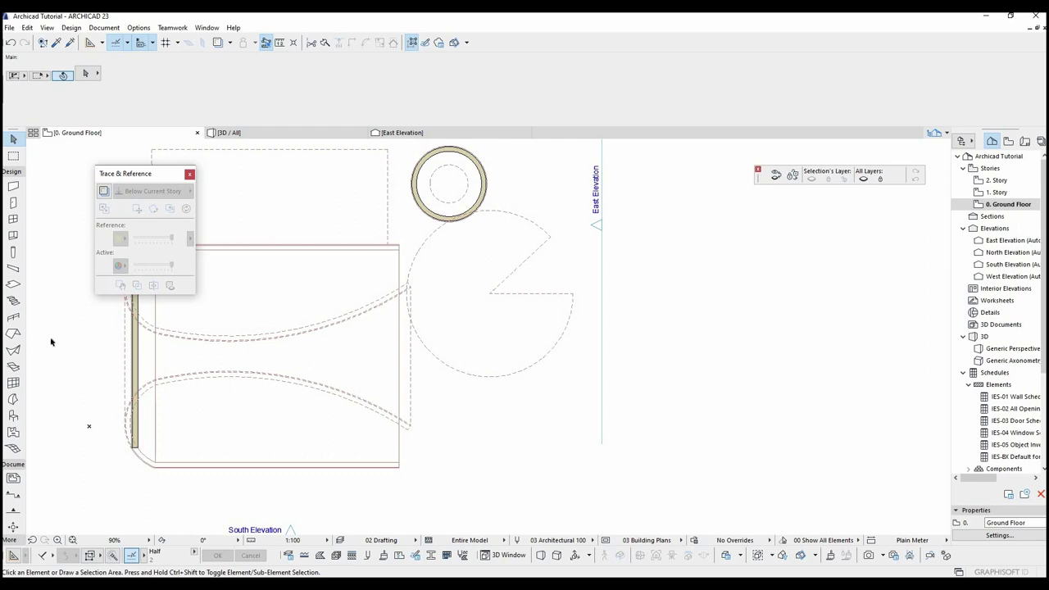
pyautogui.click(14, 351)
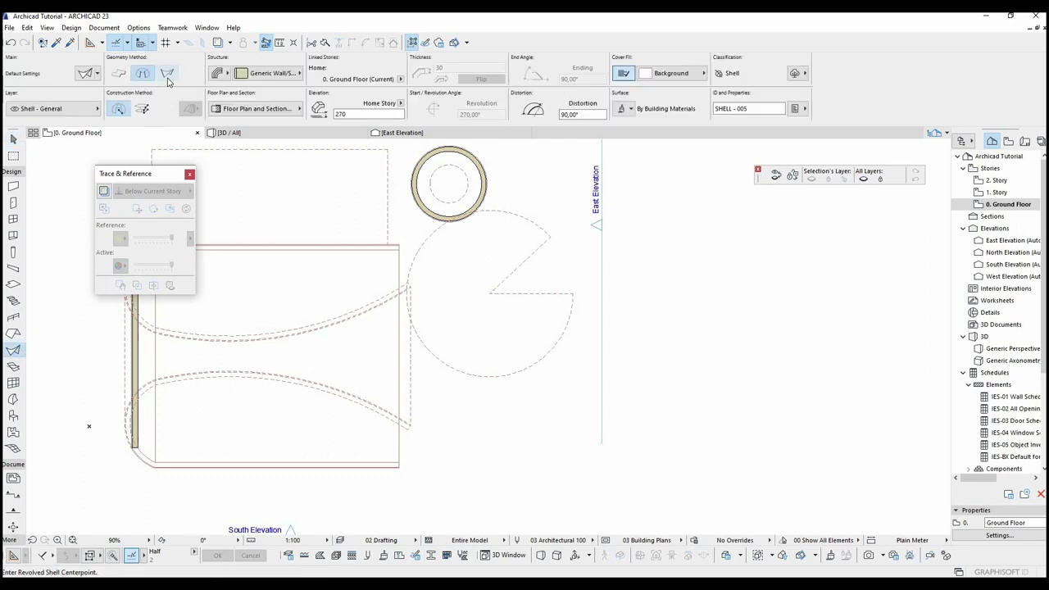
pyautogui.click(168, 78)
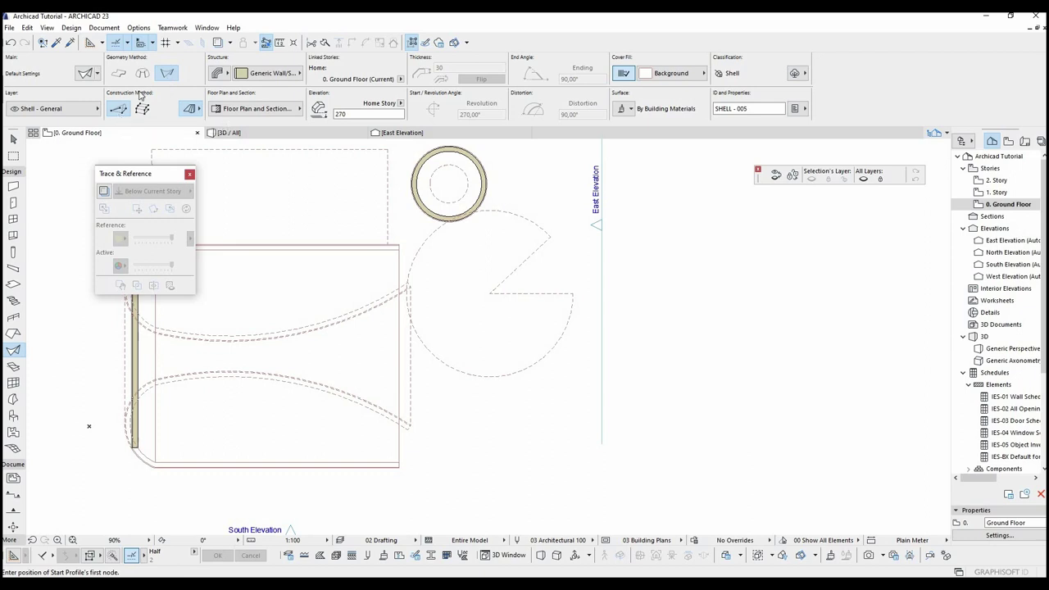
# Step: Place a simple ruled shell with profiles about 550 long in the empty area beyond the East Elevation line
pyautogui.moveTo(697, 283); pyautogui.dragTo(491, 278, button='middle')
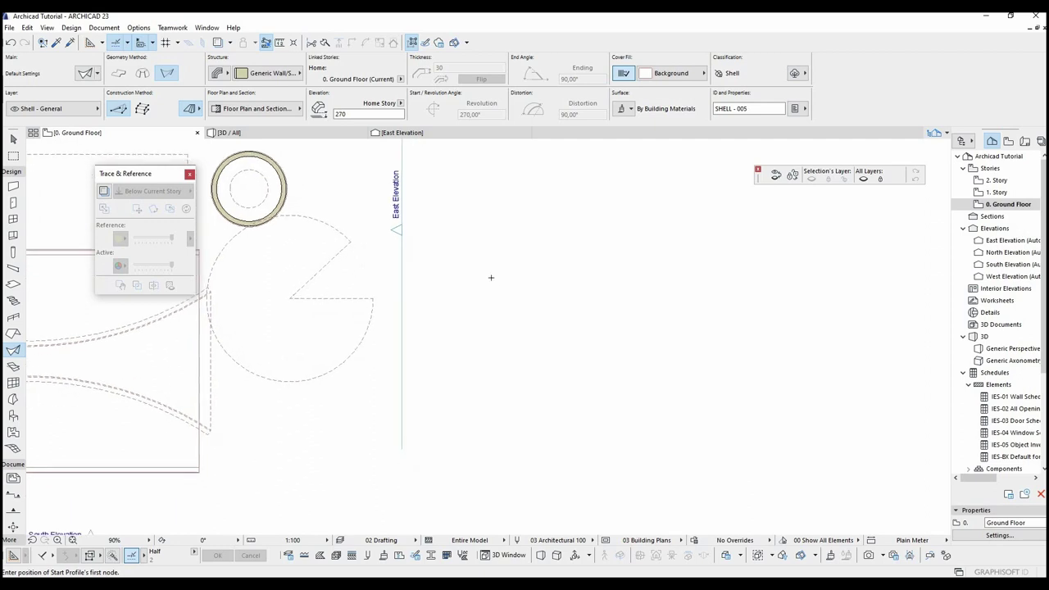
pyautogui.click(470, 223)
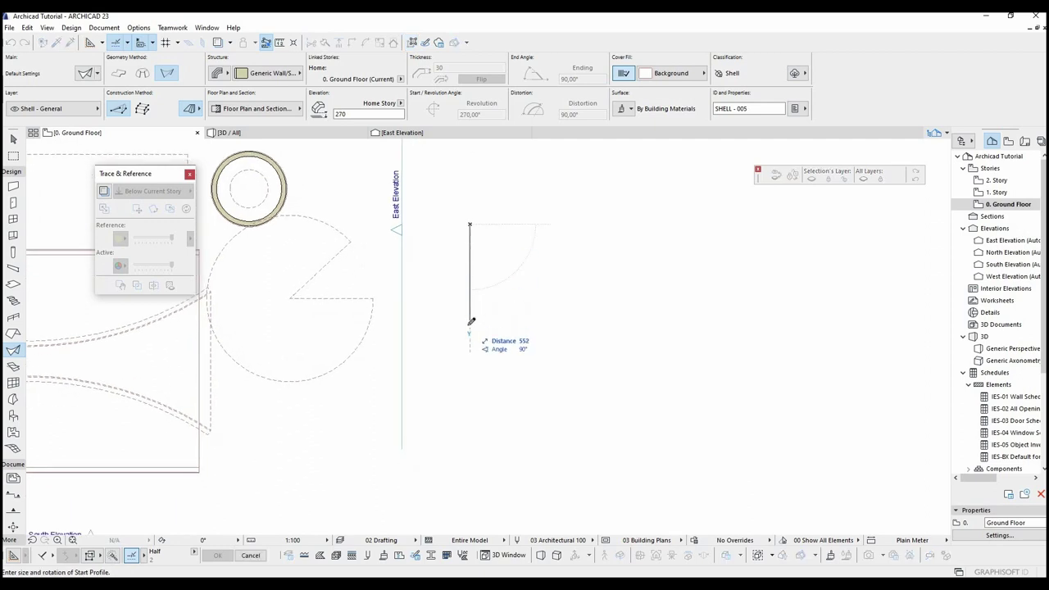
pyautogui.click(646, 325)
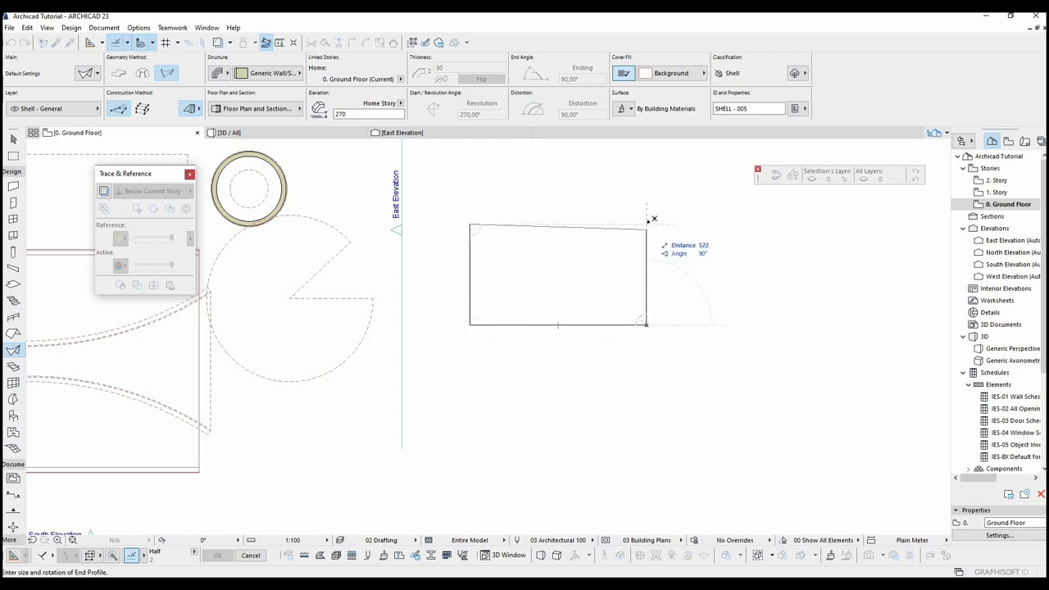
pyautogui.click(647, 222)
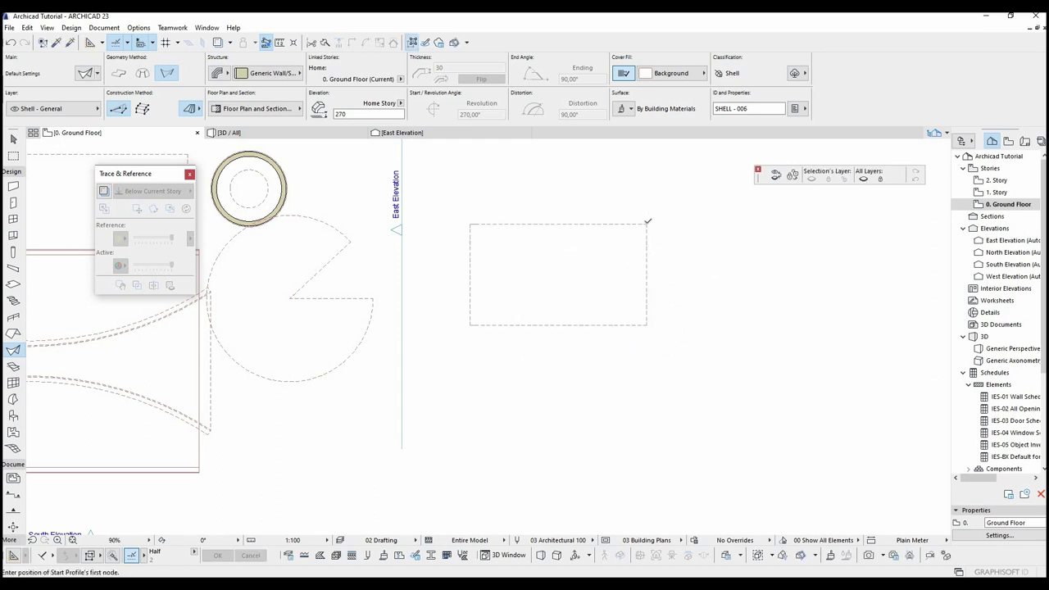
# Step: In the 3D view, select the new ruled shell and raise one end node of its straight profile vertically to slant that edge
pyautogui.press('F3')
pyautogui.press('Escape')
pyautogui.scroll(-3, 656, 279)
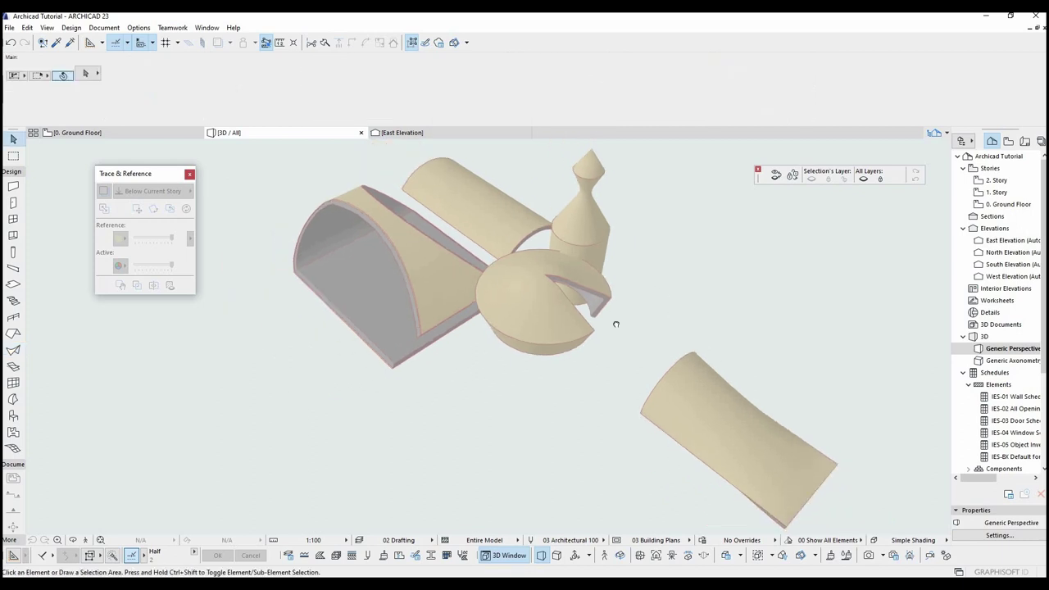
pyautogui.moveTo(612, 284); pyautogui.dragTo(463, 328, button='middle')
pyautogui.click(537, 278)
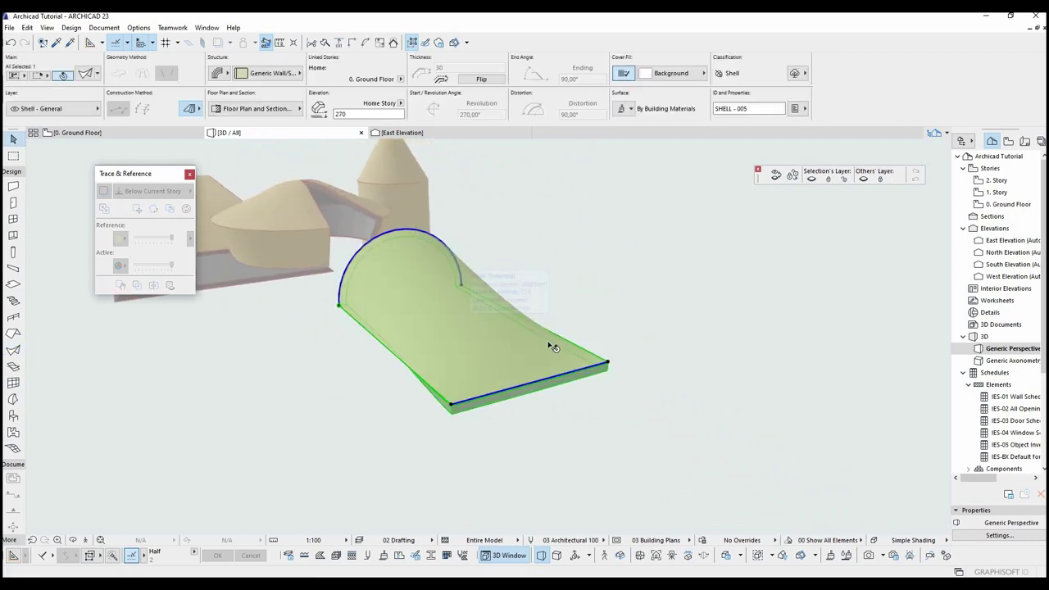
pyautogui.click(609, 363)
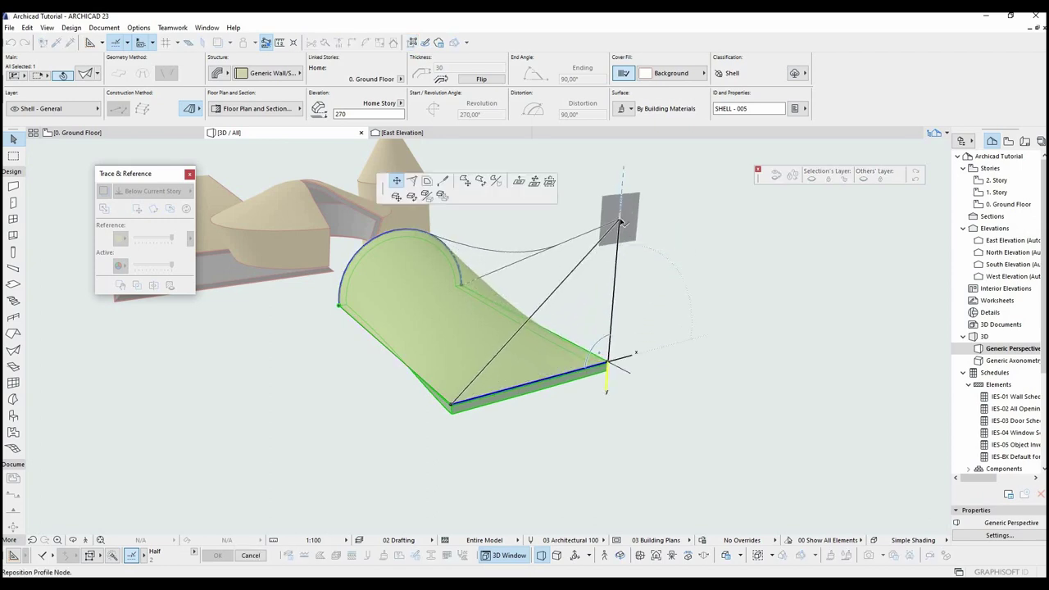
pyautogui.click(619, 220)
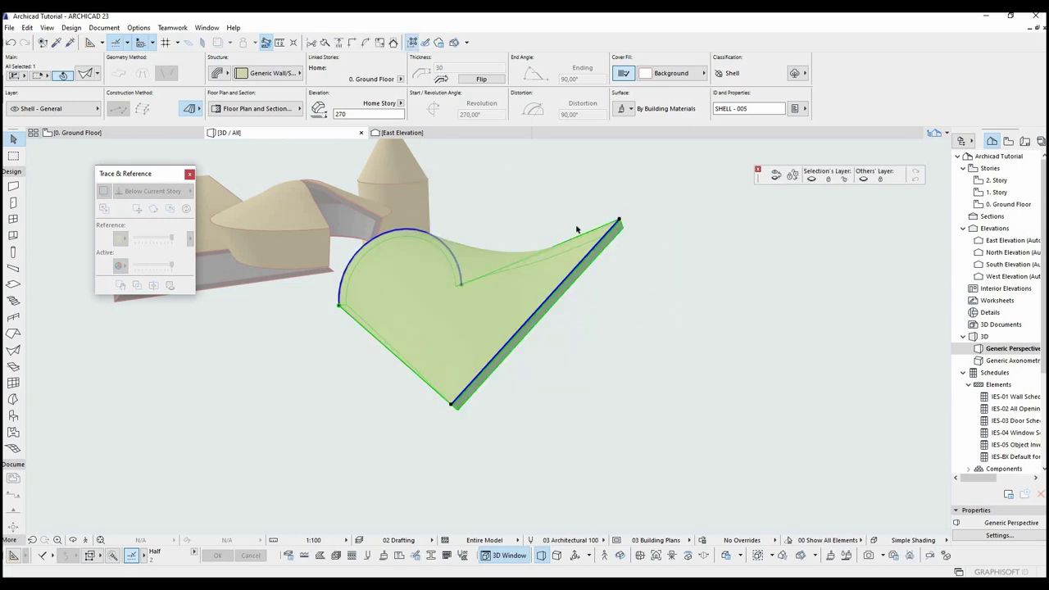
# Step: Flatten the ruled shell's arc profile into a straight line and raise its outer end node vertically by about 532
pyautogui.click(422, 226)
pyautogui.click(398, 184)
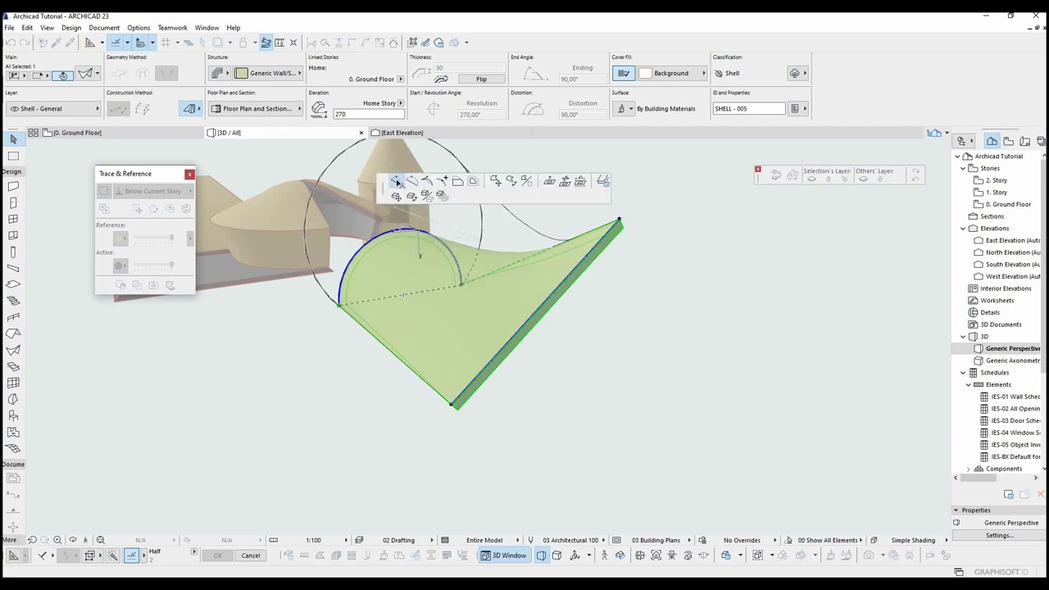
pyautogui.click(371, 220)
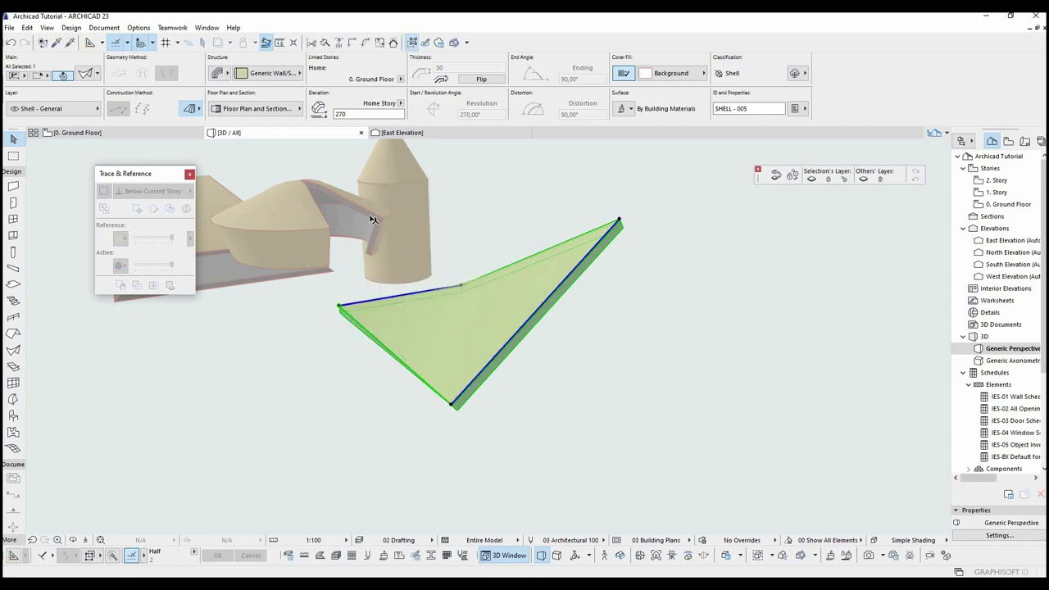
pyautogui.click(339, 305)
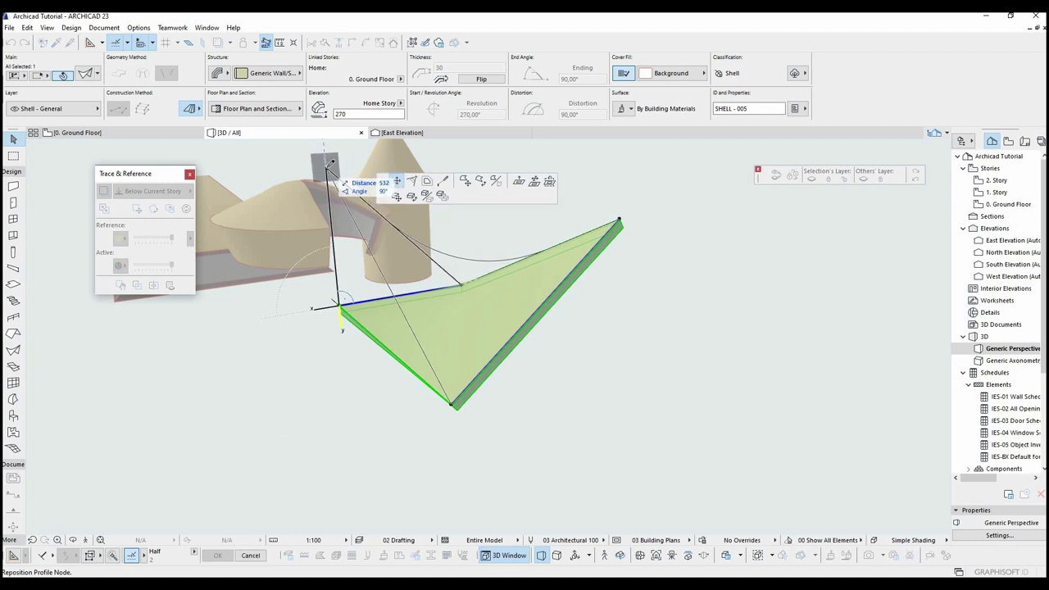
pyautogui.click(327, 168)
# Step: Change the ruled shell to a basic structure with the IN-08 Membrane - Vapor Barrier building material
pyautogui.keyDown('shift'); pyautogui.moveTo(408, 270); pyautogui.dragTo(428, 255, button='middle'); pyautogui.keyUp('shift')
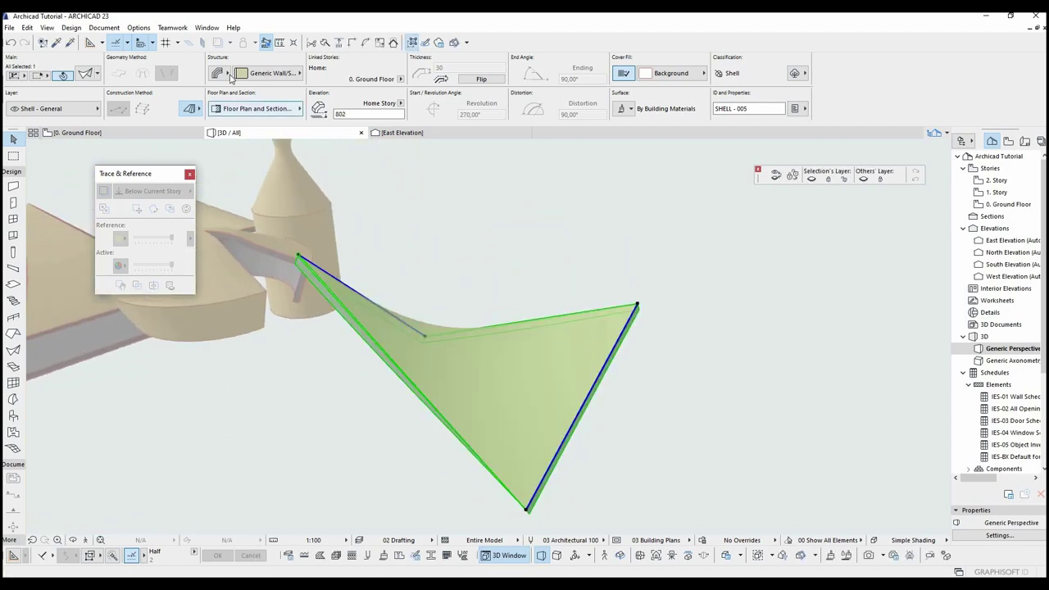
pyautogui.click(239, 73)
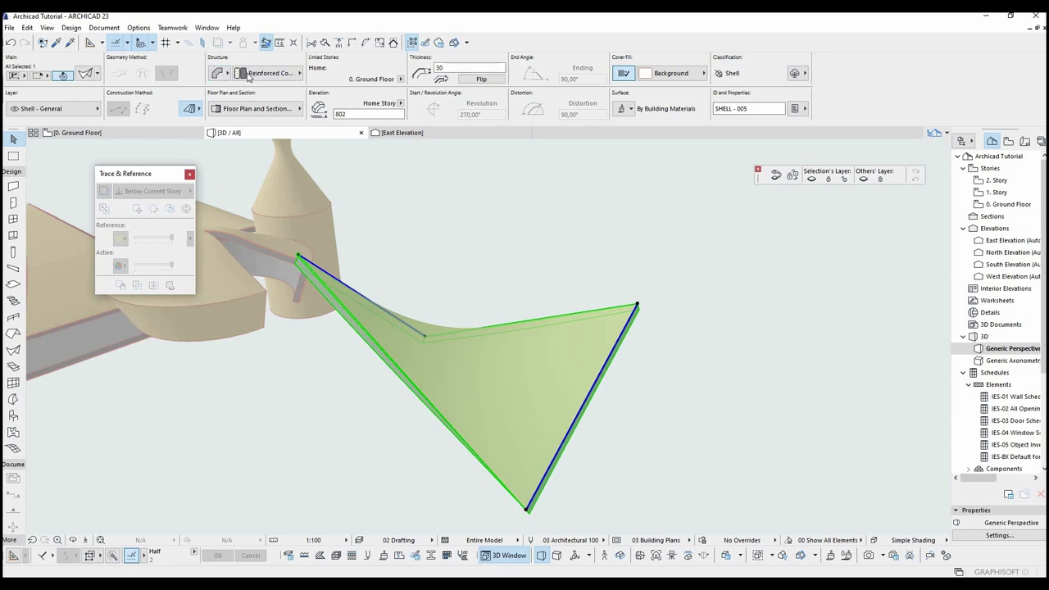
pyautogui.click(273, 73)
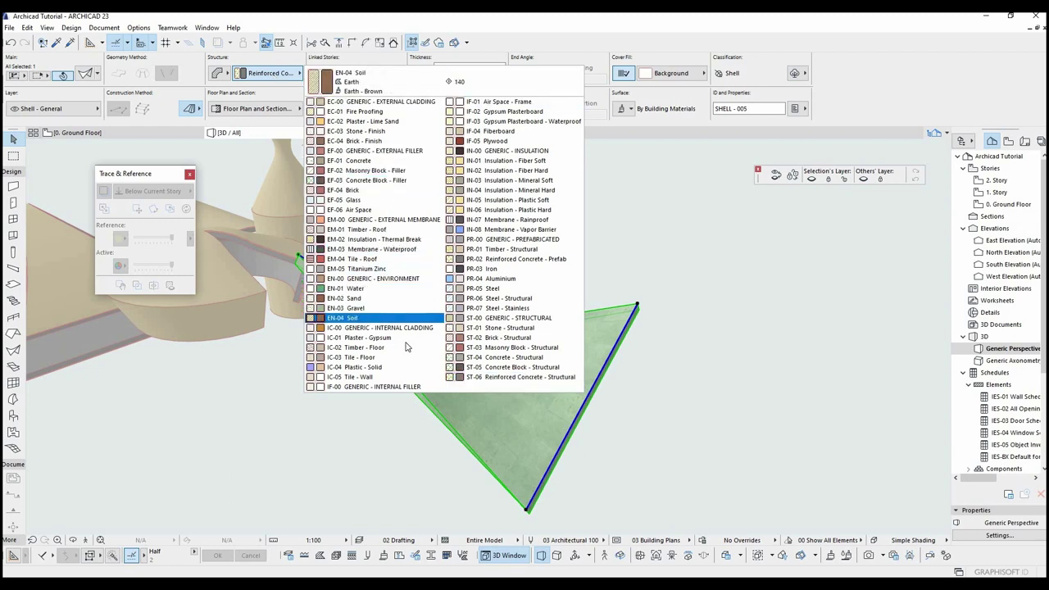
pyautogui.click(525, 230)
pyautogui.click(536, 278)
# Step: Set the membrane shell's thickness to 5 and flip its reference side
pyautogui.keyDown('shift'); pyautogui.moveTo(536, 279); pyautogui.dragTo(597, 342, button='middle'); pyautogui.keyUp('shift')
pyautogui.click(597, 341)
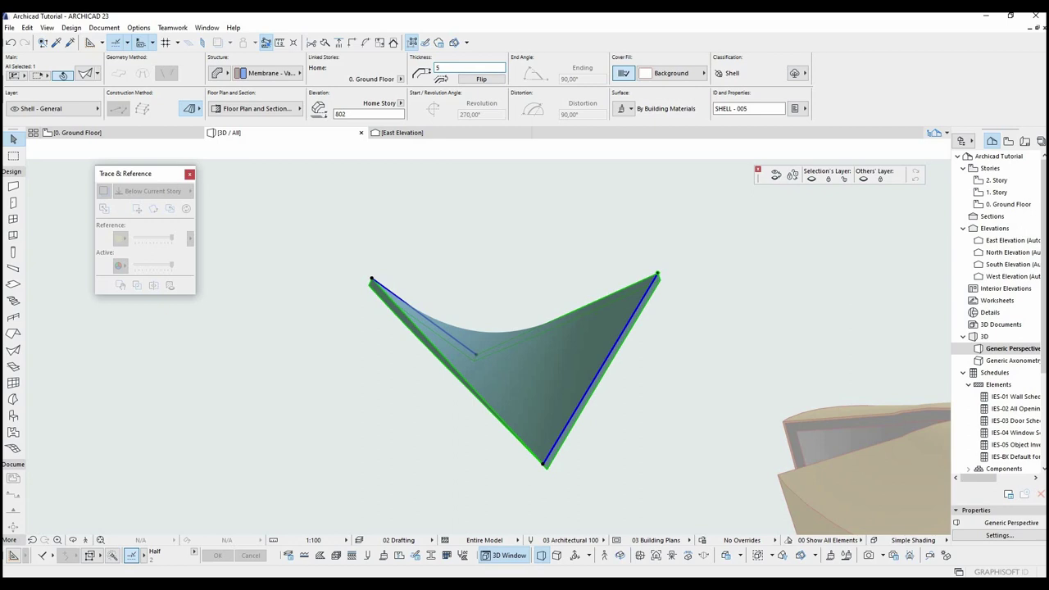
pyautogui.click(481, 79)
# Step: Move the membrane shell's near profile plane inward in two successive moves to shorten the shell, then deselect it
pyautogui.keyDown('shift'); pyautogui.moveTo(754, 280); pyautogui.dragTo(580, 462, button='middle'); pyautogui.keyUp('shift')
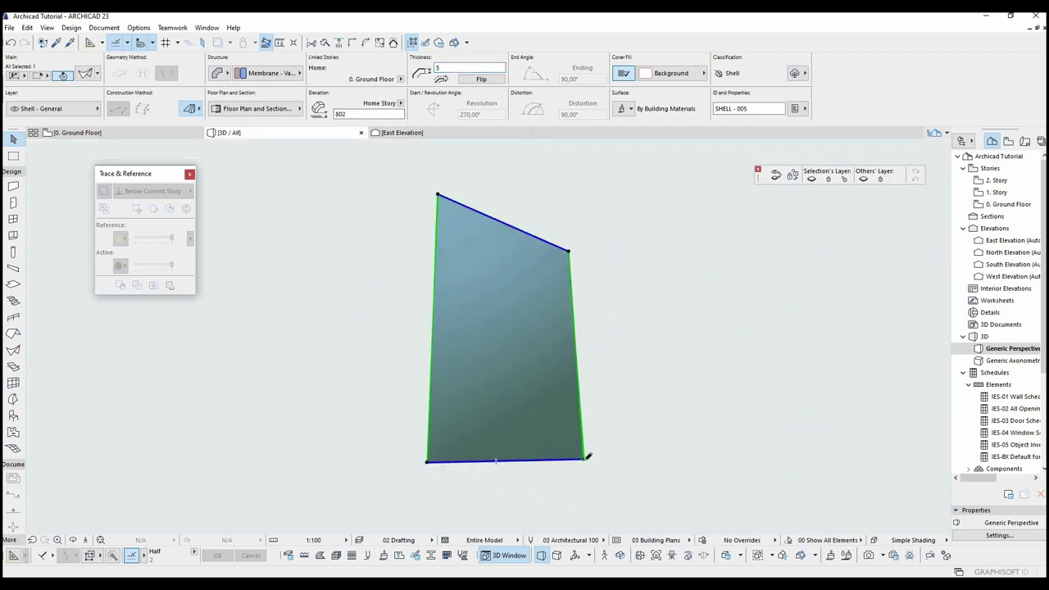
pyautogui.click(584, 459)
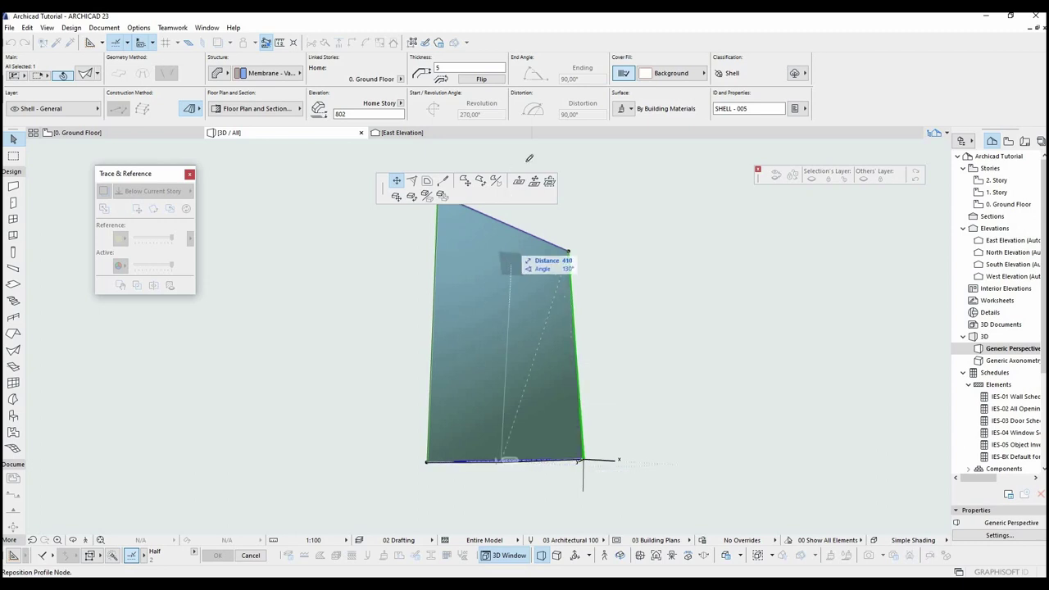
pyautogui.click(533, 182)
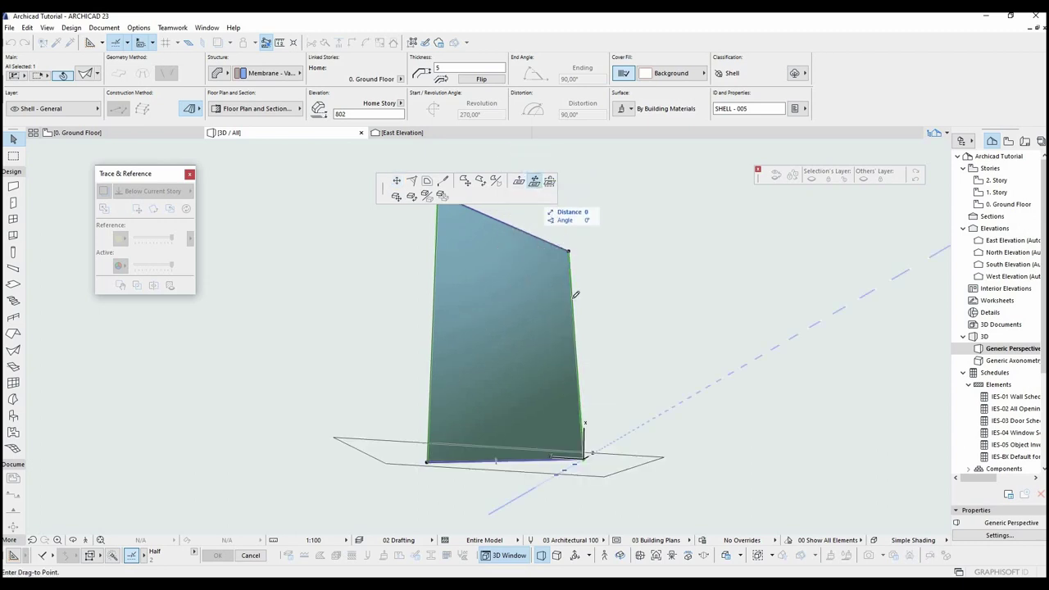
pyautogui.click(584, 409)
pyautogui.click(580, 407)
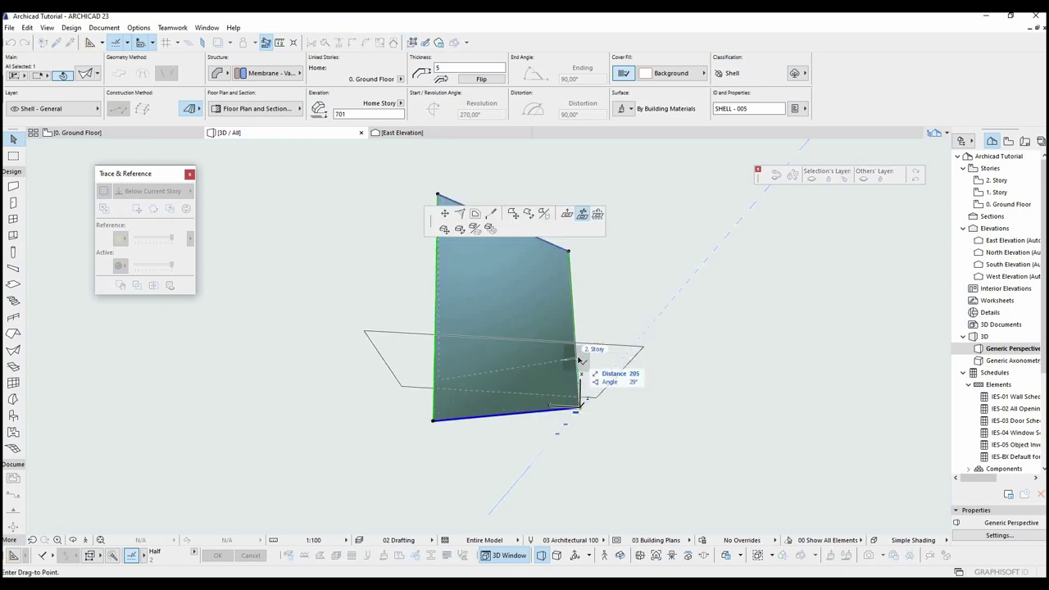
pyautogui.click(577, 357)
pyautogui.keyDown('shift'); pyautogui.moveTo(339, 267); pyautogui.dragTo(363, 386, button='middle'); pyautogui.keyUp('shift')
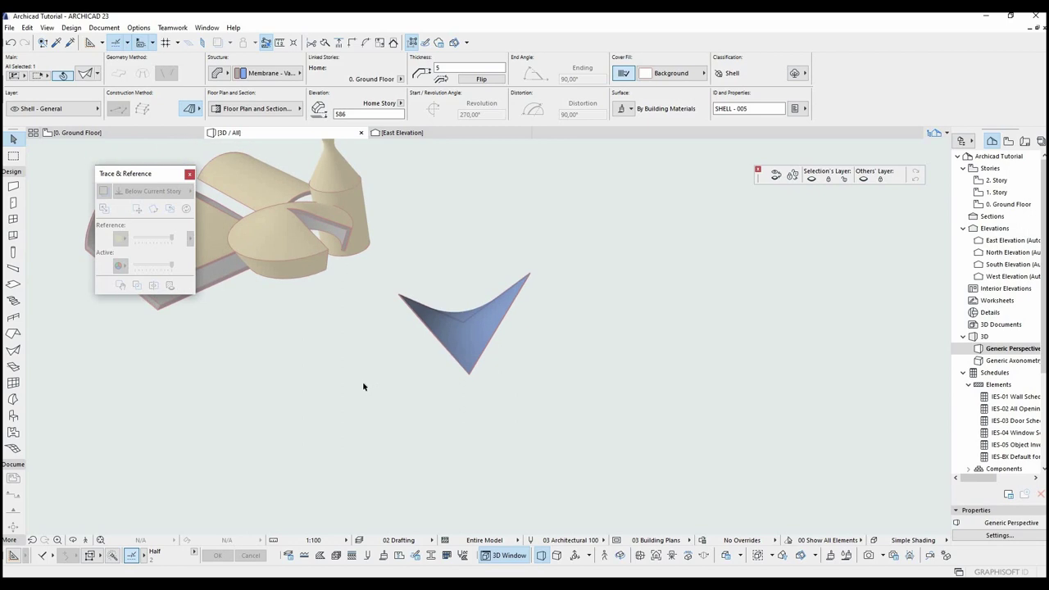
pyautogui.press('Escape')
# Step: On the ground floor plan, draw a detailed ruled shell's U-shaped first profile with sides about 520 long, accepting the proposed profile distance
pyautogui.keyDown('shift'); pyautogui.moveTo(427, 328); pyautogui.dragTo(718, 345, button='middle'); pyautogui.keyUp('shift')
pyautogui.press('F2')
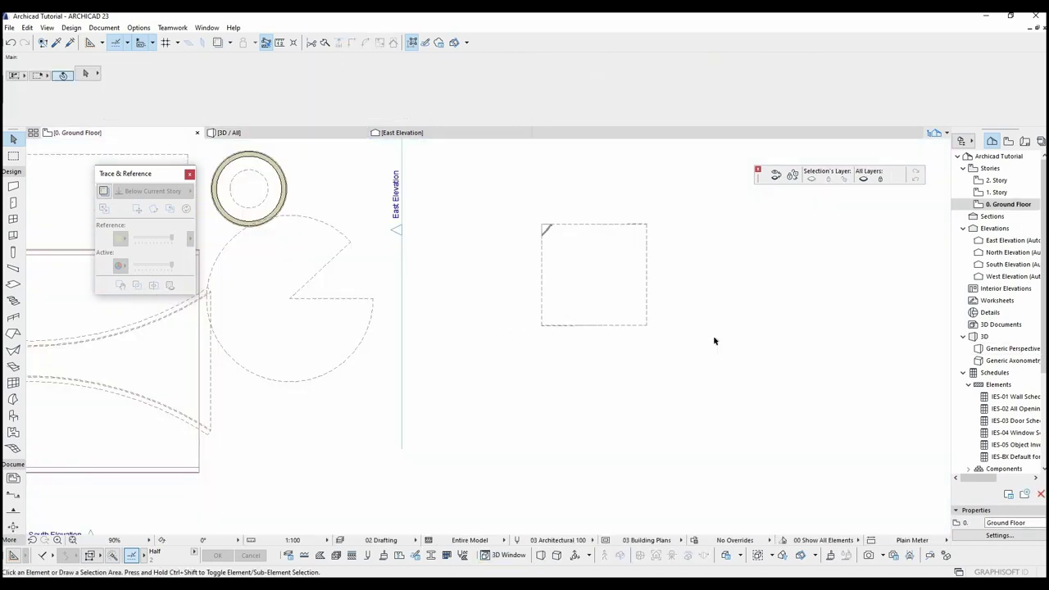
pyautogui.click(13, 350)
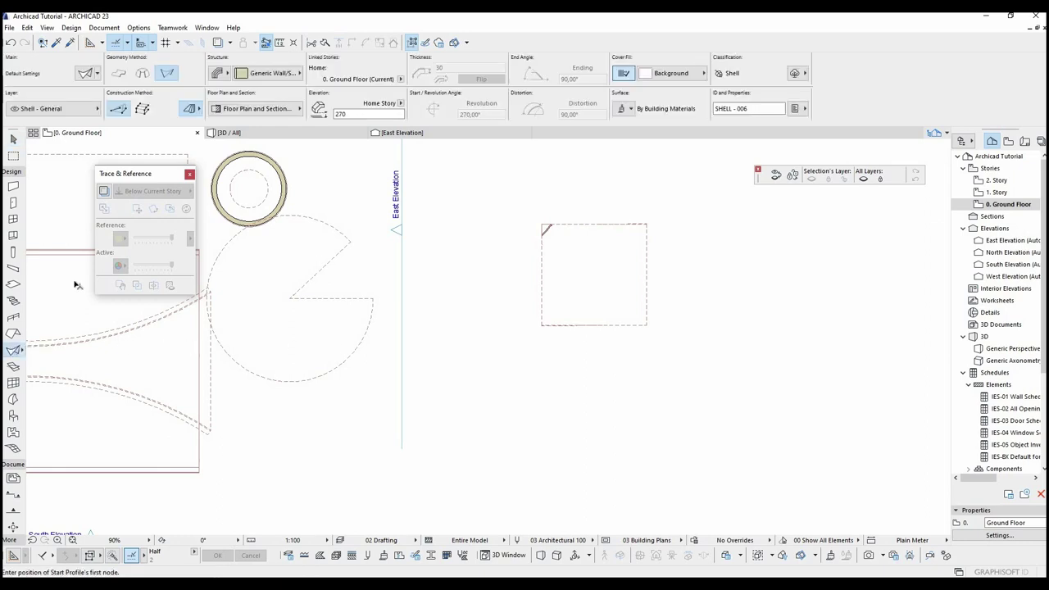
pyautogui.click(141, 111)
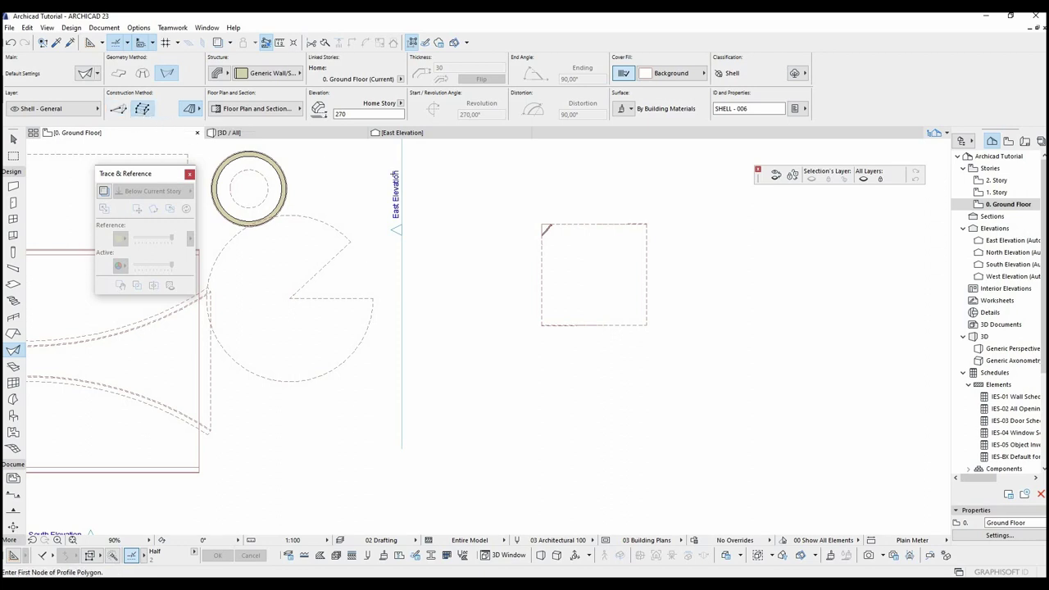
pyautogui.moveTo(672, 189); pyautogui.dragTo(654, 73, button='middle')
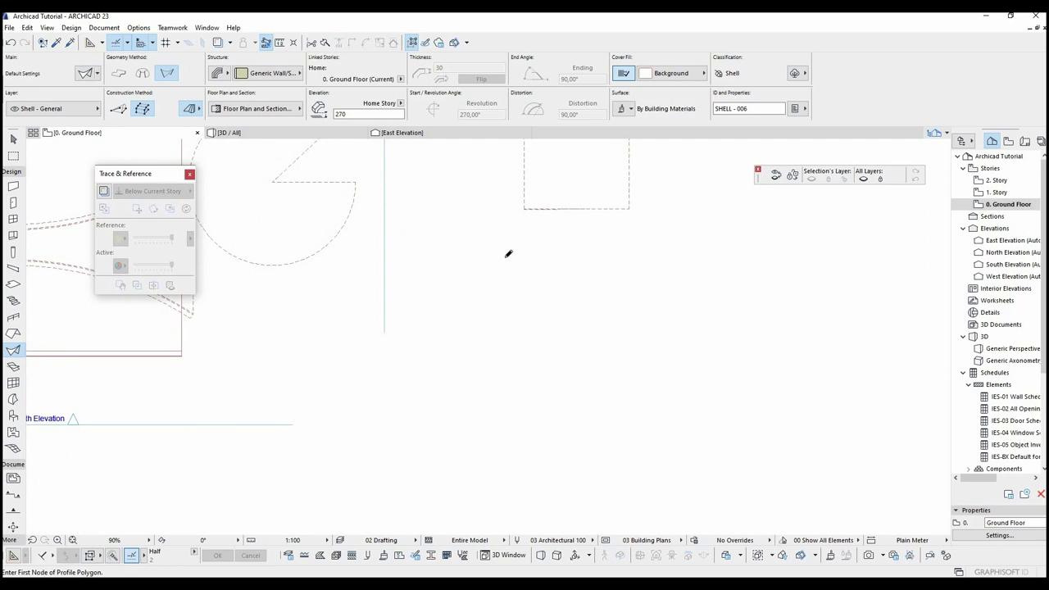
pyautogui.click(508, 254)
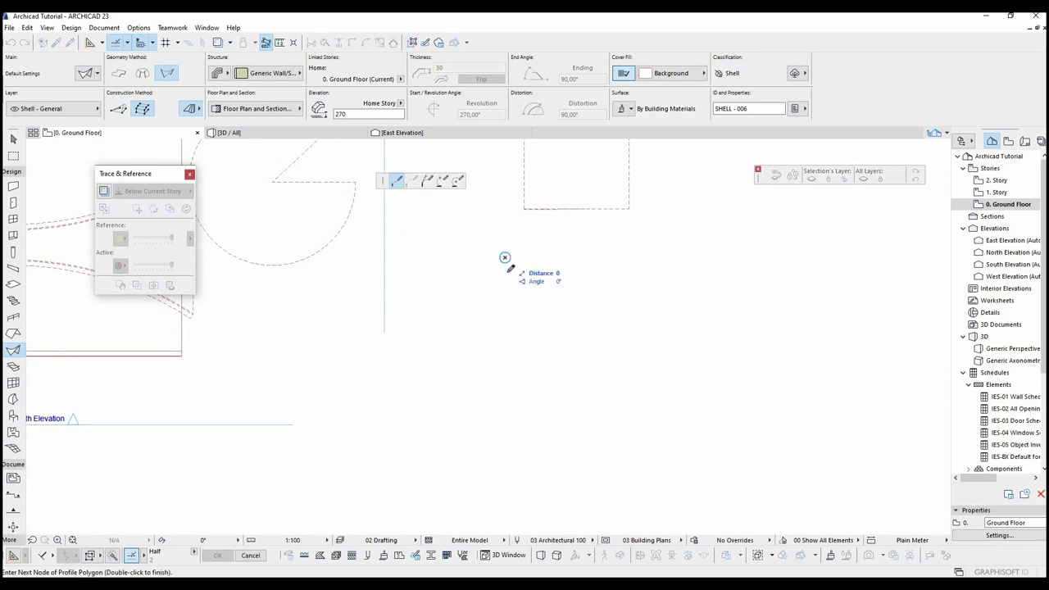
pyautogui.click(505, 349)
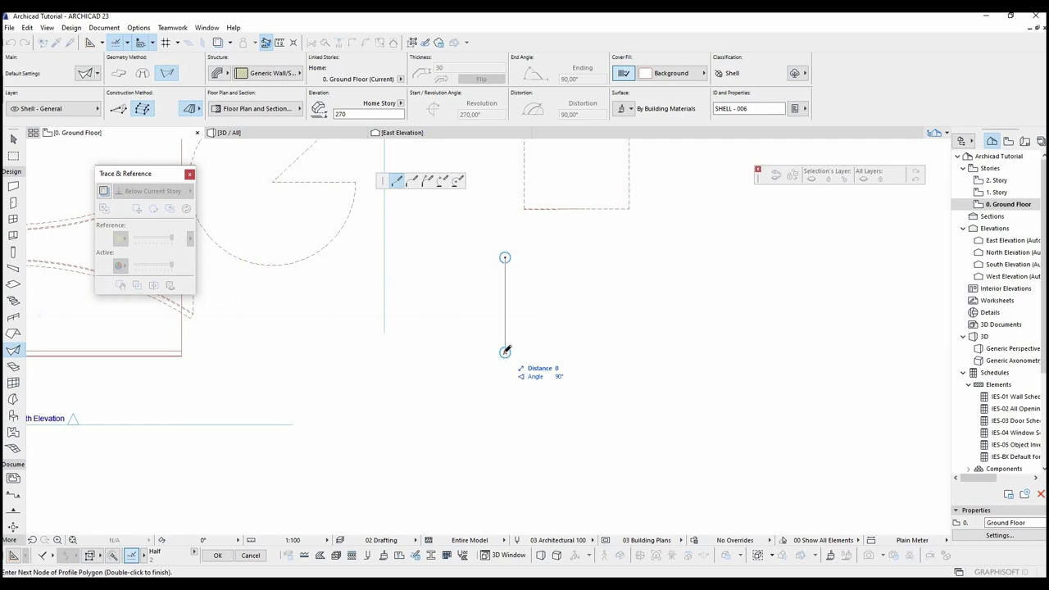
pyautogui.click(657, 351)
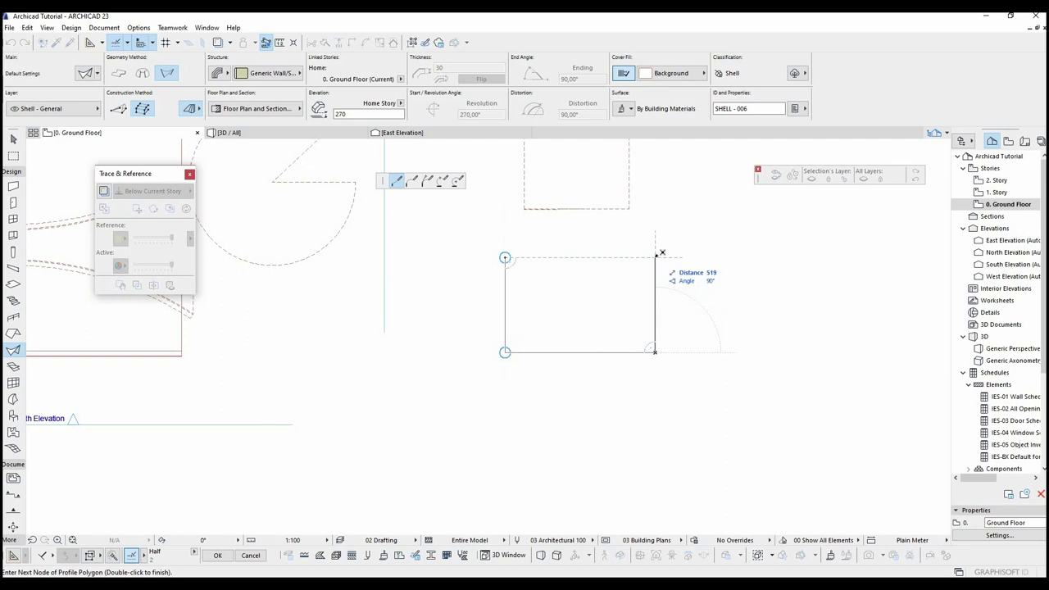
pyautogui.doubleClick(655, 259)
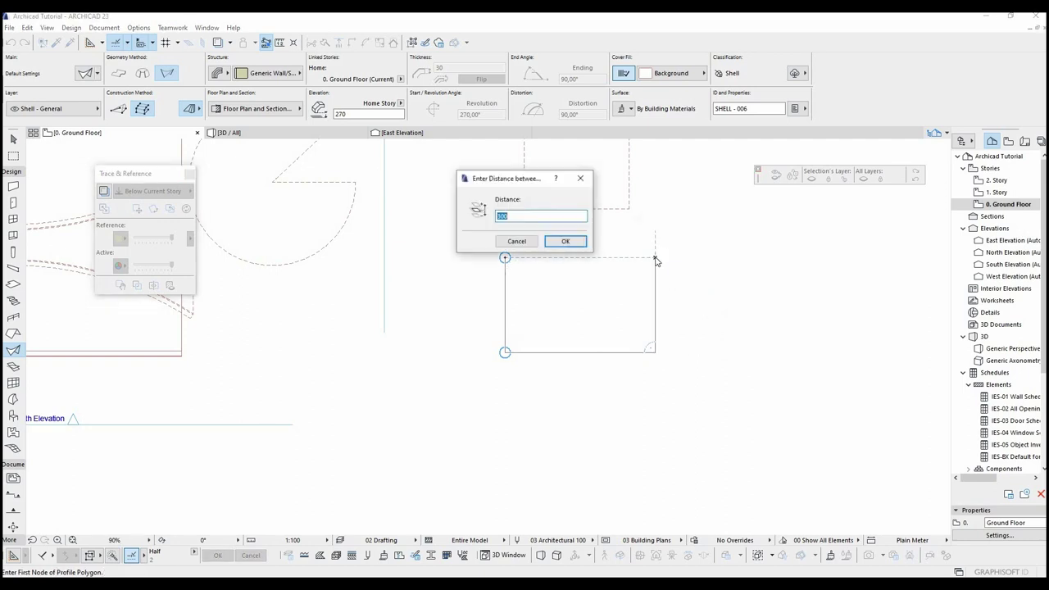
pyautogui.click(564, 244)
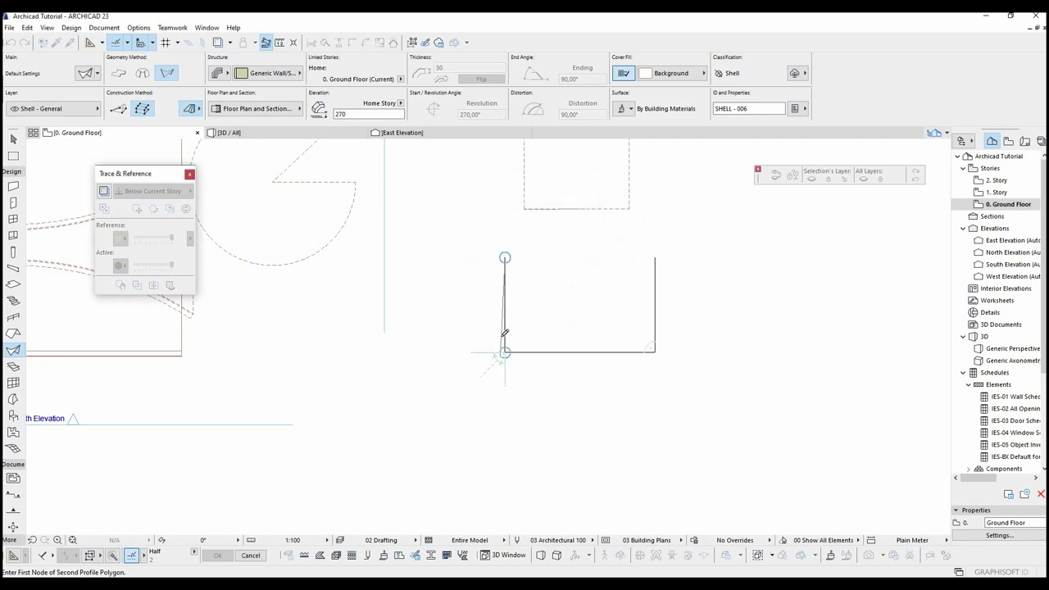
# Step: Draw the ruled shell's second profile as a smaller, irregular three-segment U across the first profile's open side, and select the finished shell
pyautogui.click(516, 243)
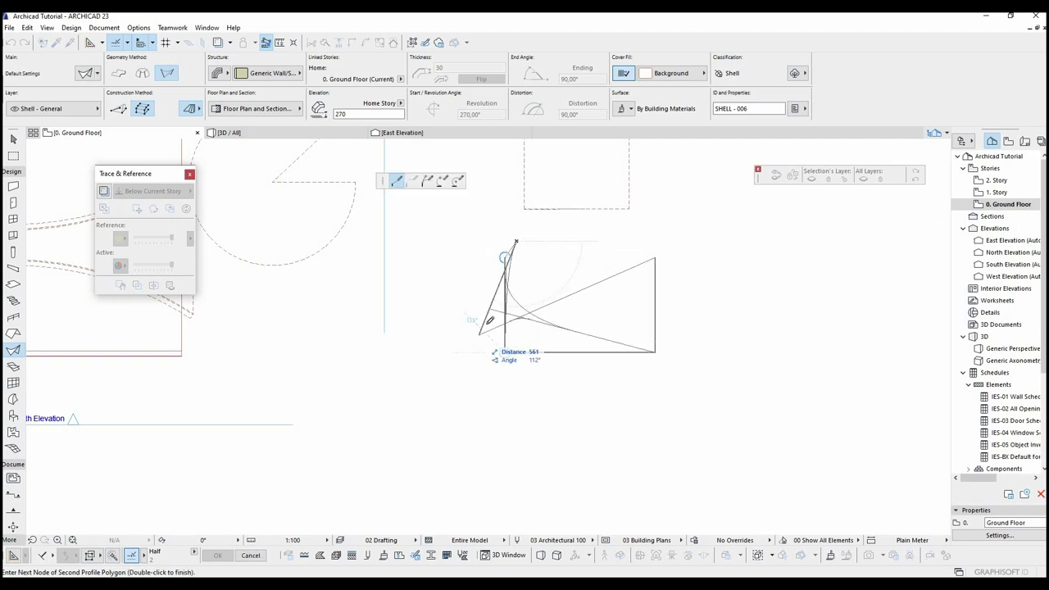
pyautogui.click(531, 308)
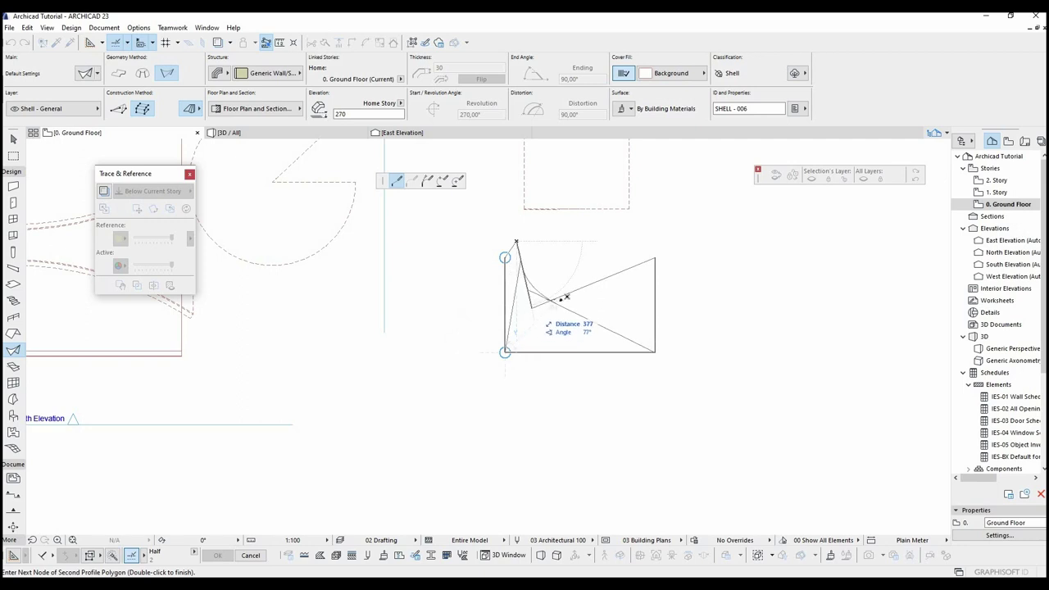
pyautogui.click(611, 297)
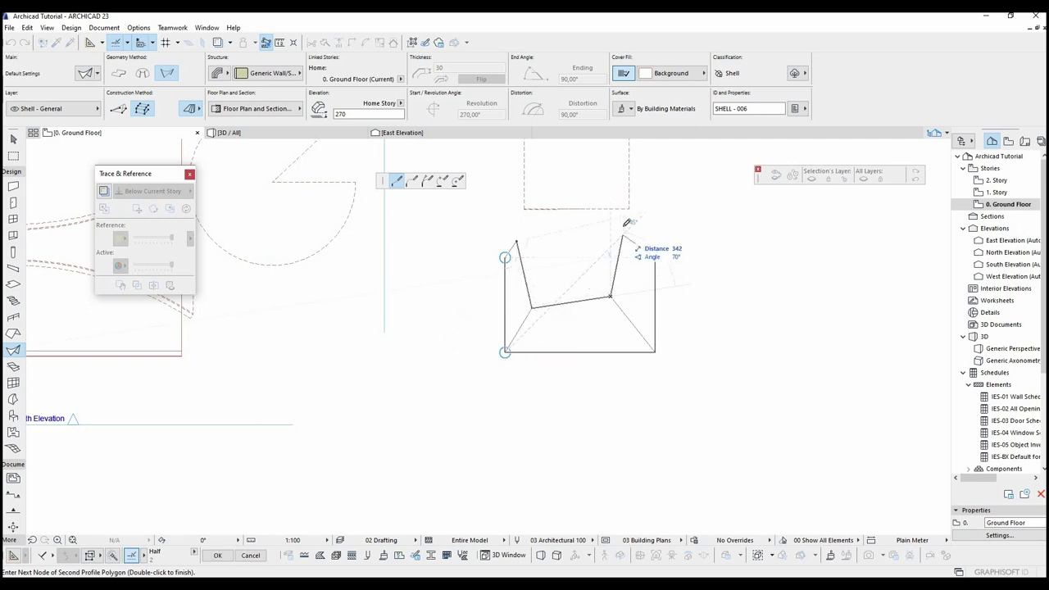
pyautogui.click(623, 218)
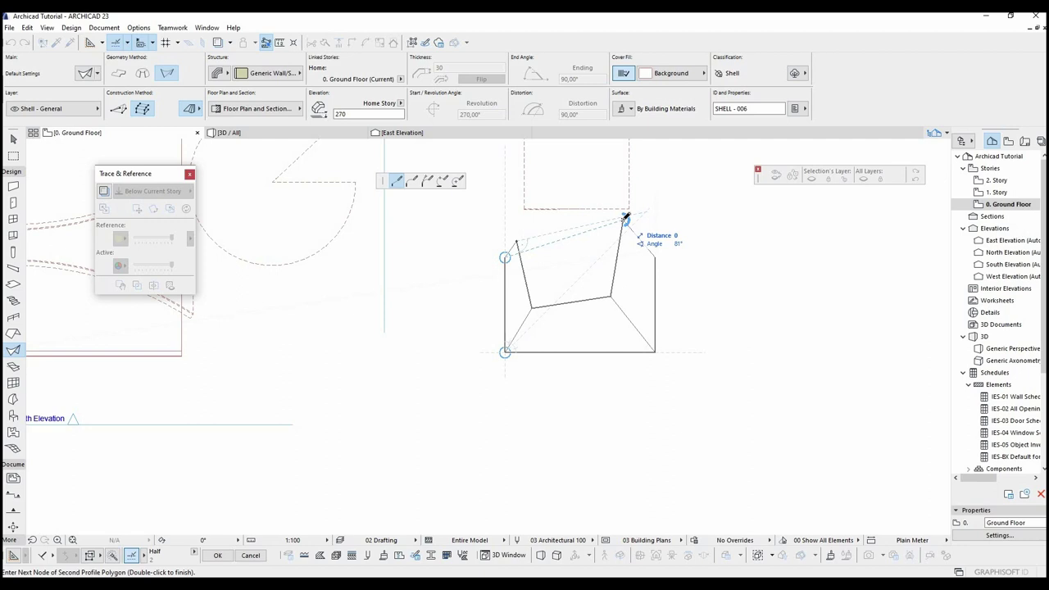
pyautogui.doubleClick(622, 219)
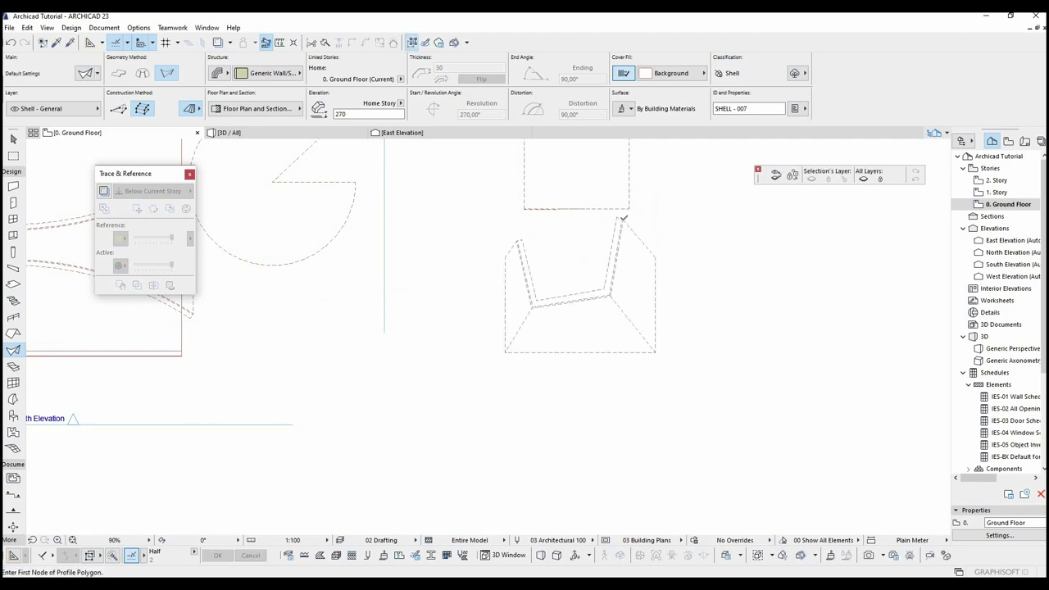
pyautogui.press('Escape')
pyautogui.click(623, 221)
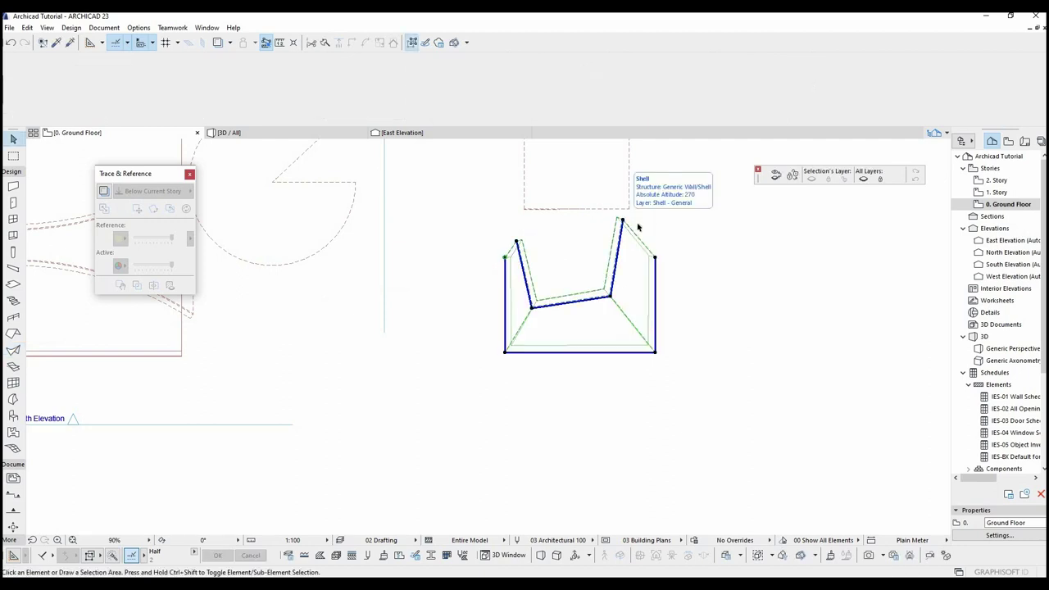
# Step: In the 3D window, select the new angular ruled shell and move one free end node of its upper profile inward toward the opposite end
pyautogui.press('F3')
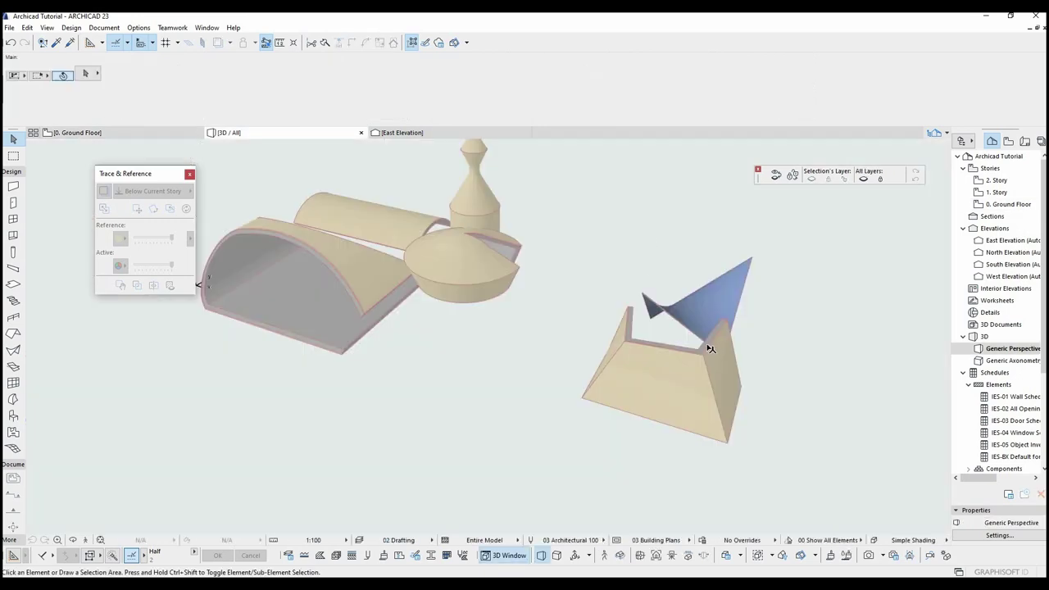
pyautogui.keyDown('shift'); pyautogui.moveTo(614, 297); pyautogui.dragTo(320, 336, button='middle'); pyautogui.keyUp('shift')
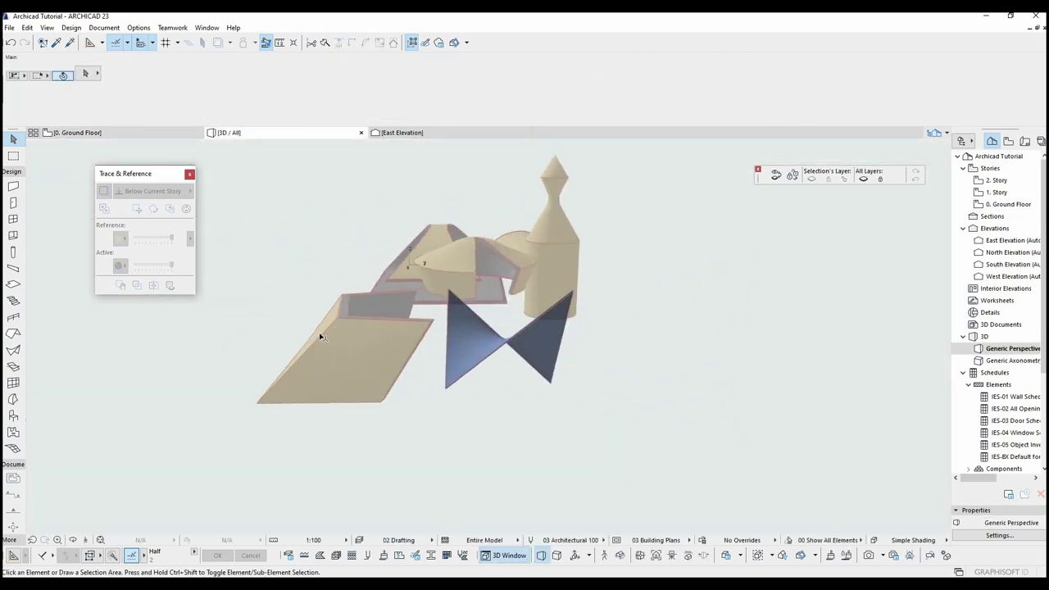
pyautogui.click(310, 348)
pyautogui.keyDown('shift'); pyautogui.moveTo(511, 360); pyautogui.dragTo(681, 361, button='middle'); pyautogui.keyUp('shift')
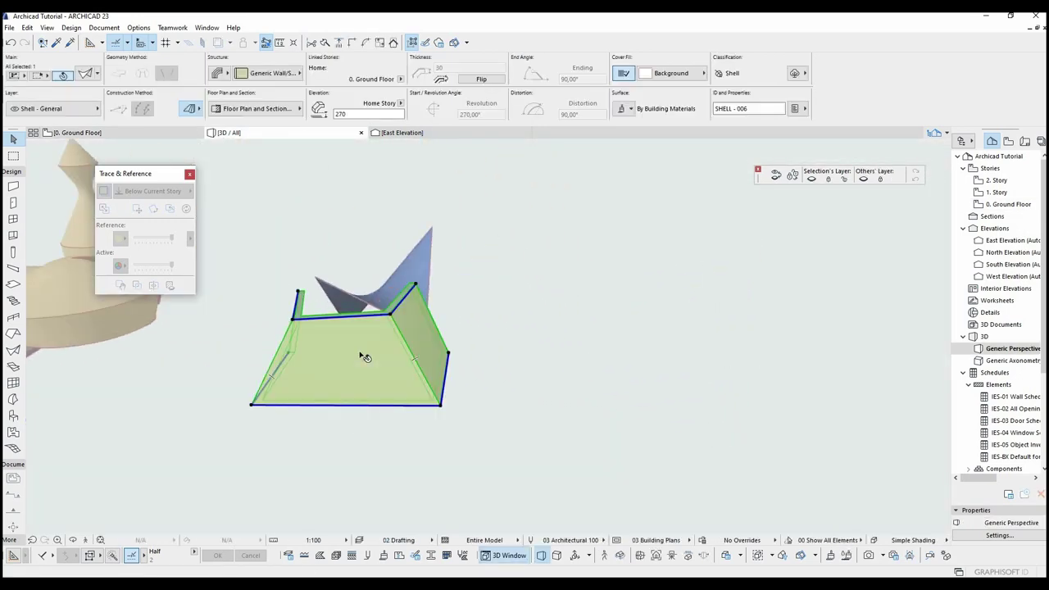
pyautogui.keyDown('shift'); pyautogui.moveTo(564, 341); pyautogui.dragTo(735, 342, button='middle'); pyautogui.keyUp('shift')
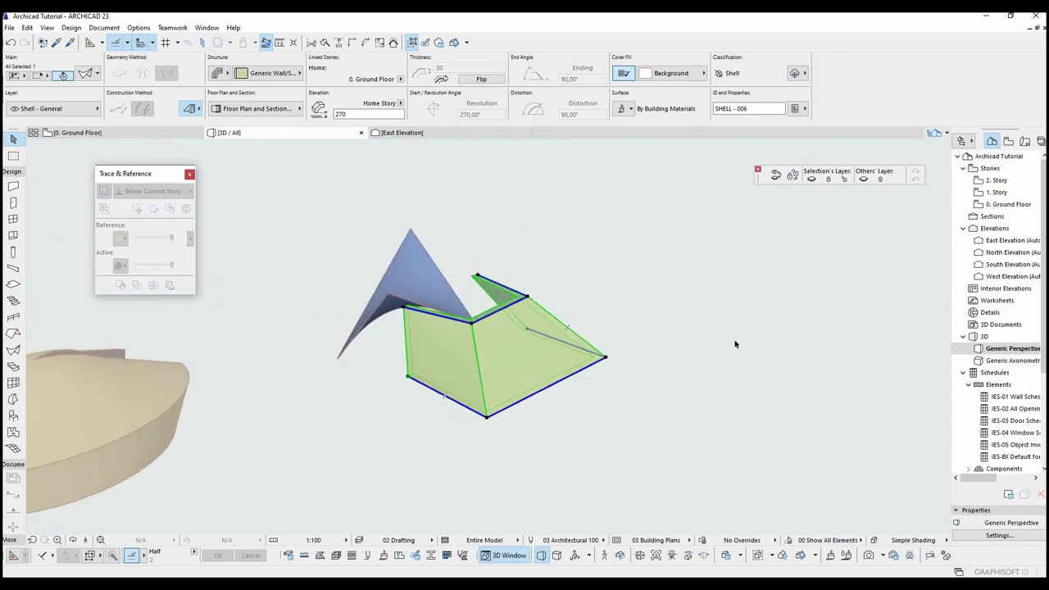
pyautogui.scroll(1, 412, 355)
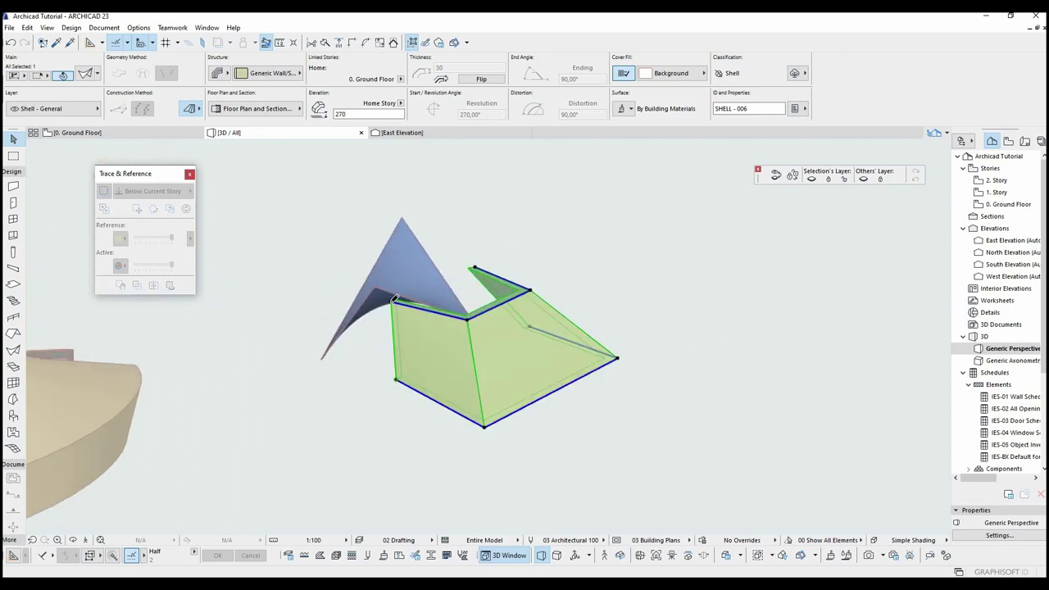
pyautogui.click(391, 302)
pyautogui.keyDown('shift'); pyautogui.moveTo(412, 327); pyautogui.dragTo(412, 231, button='middle'); pyautogui.keyUp('shift')
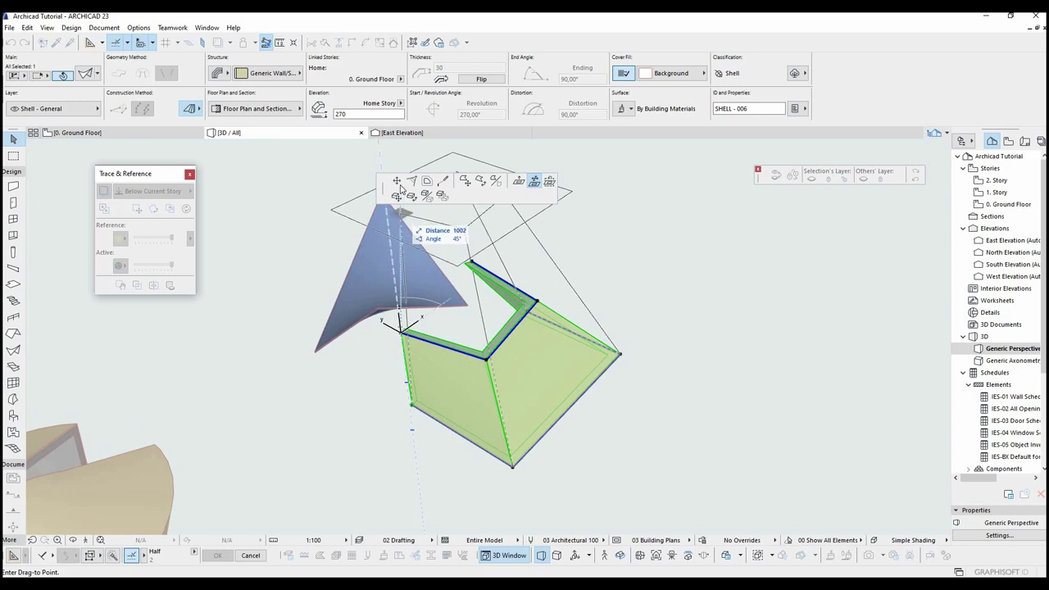
pyautogui.click(396, 181)
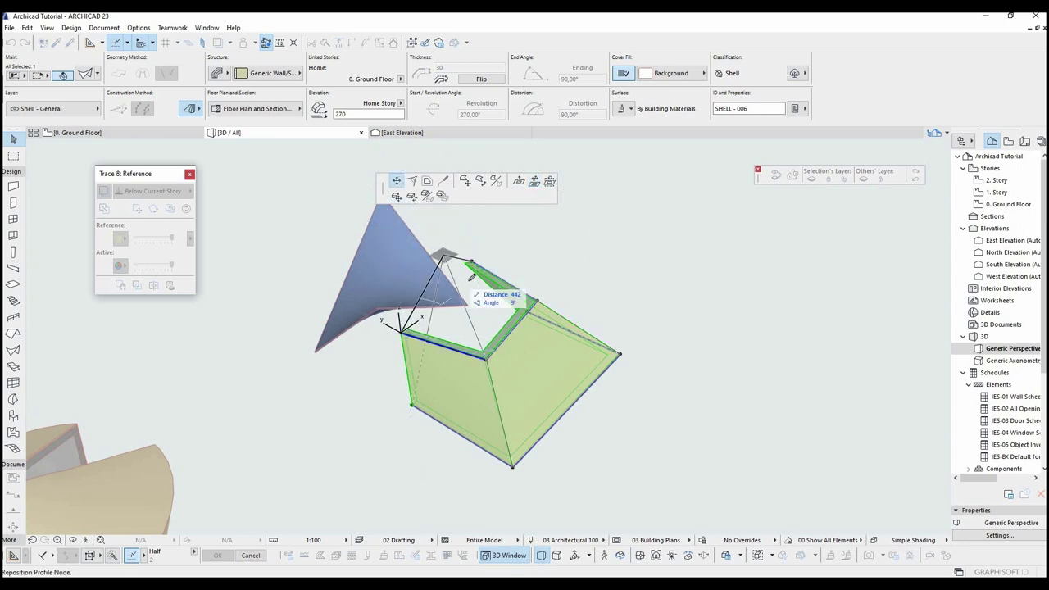
pyautogui.click(445, 312)
pyautogui.keyDown('shift'); pyautogui.moveTo(555, 260); pyautogui.dragTo(437, 297, button='middle'); pyautogui.keyUp('shift')
pyautogui.click(459, 297)
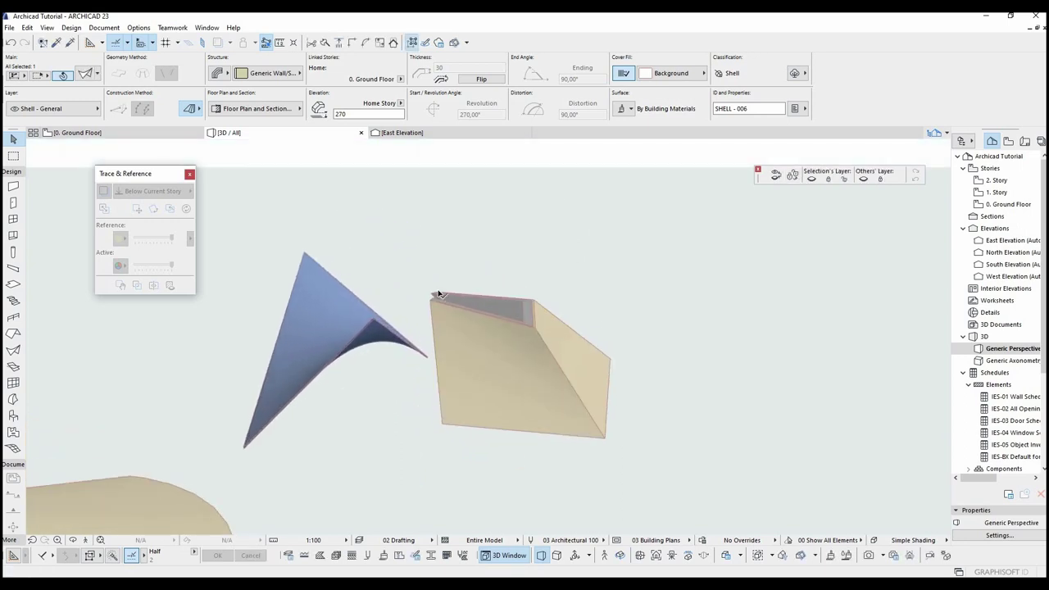
# Step: Try to reposition the moved end node of the ruled shell's upper profile once more
pyautogui.click(441, 286)
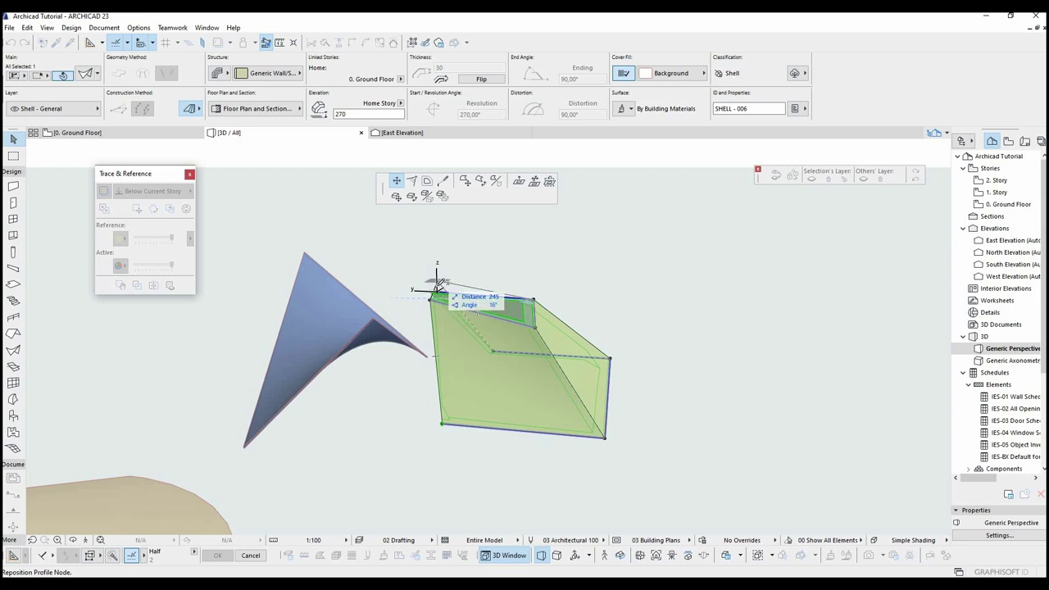
pyautogui.click(437, 289)
pyautogui.keyDown('shift'); pyautogui.moveTo(437, 289); pyautogui.dragTo(585, 301, button='middle'); pyautogui.keyUp('shift')
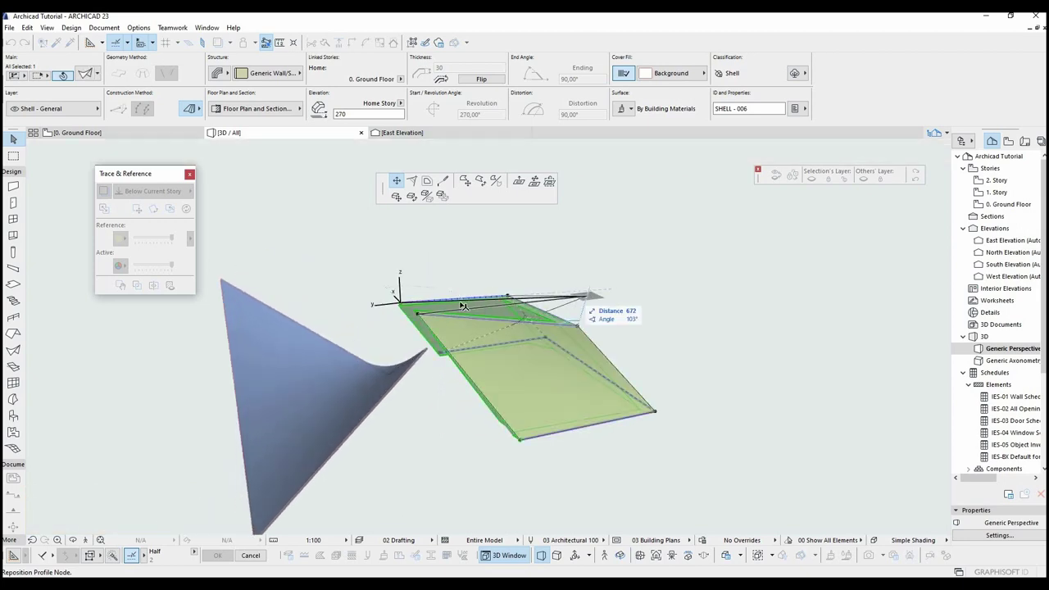
pyautogui.click(404, 305)
pyautogui.keyDown('shift'); pyautogui.moveTo(410, 308); pyautogui.dragTo(399, 288, button='middle'); pyautogui.keyUp('shift')
# Step: On the ground floor plan, pick up the ruled shell's settings and start a new shell's first profile below it with a large tangential arc
pyautogui.press('F2')
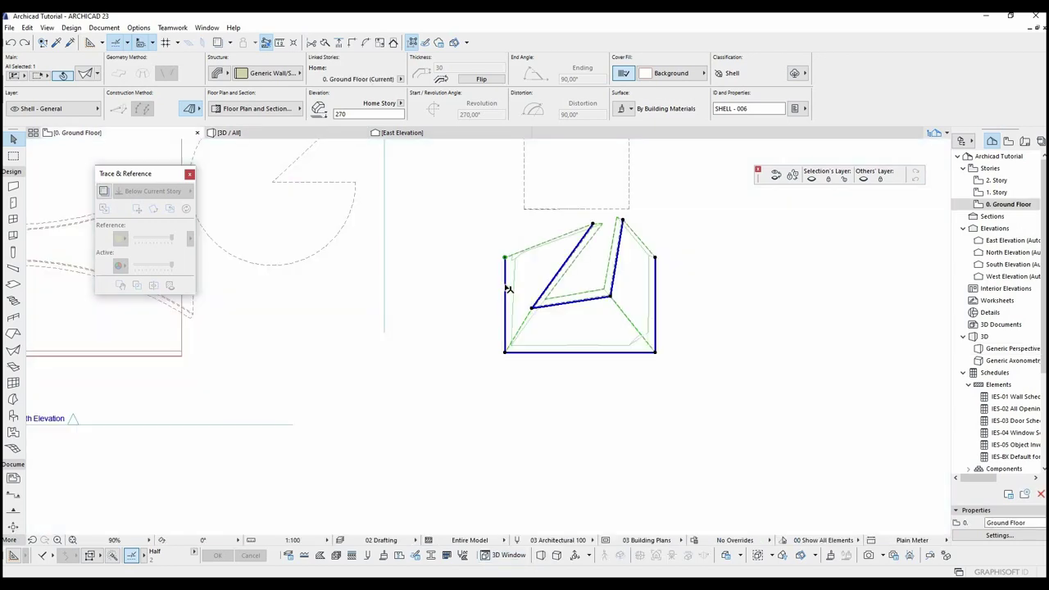
pyautogui.keyDown('alt'); pyautogui.click(601, 296); pyautogui.keyUp('alt')
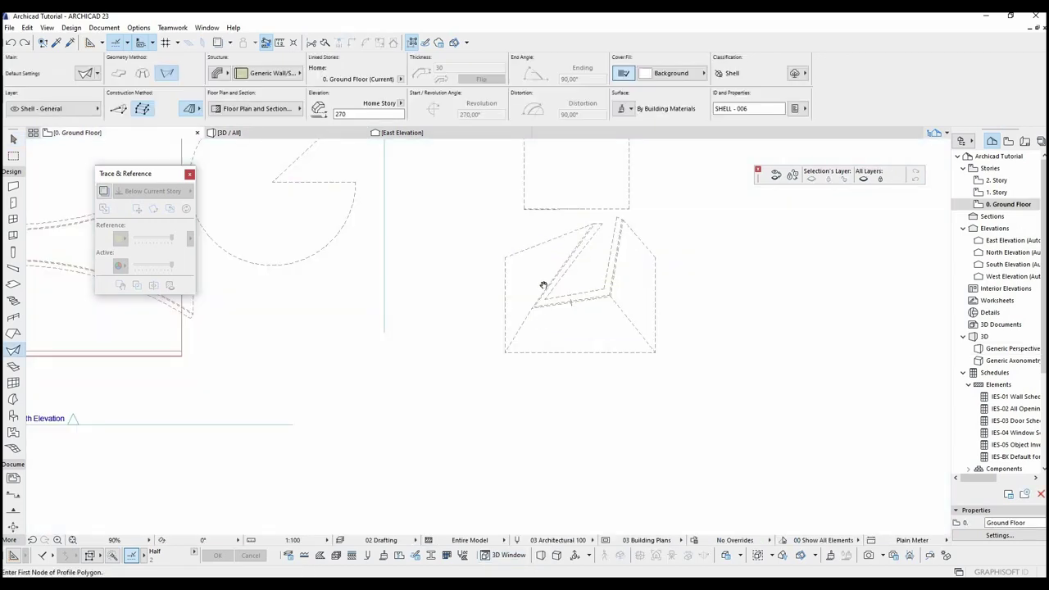
pyautogui.scroll(-2, 537, 291)
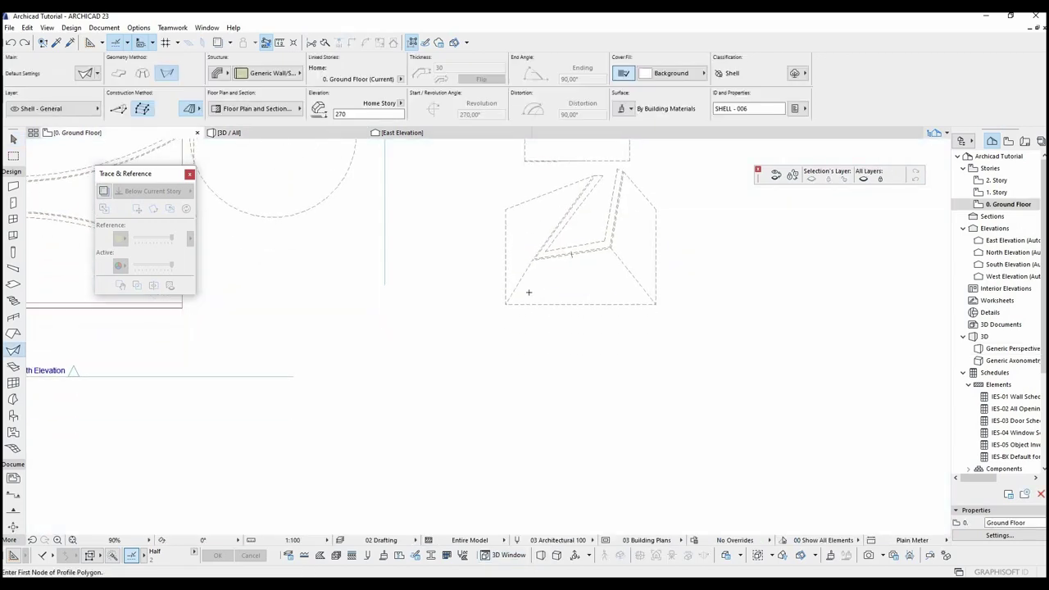
pyautogui.click(483, 331)
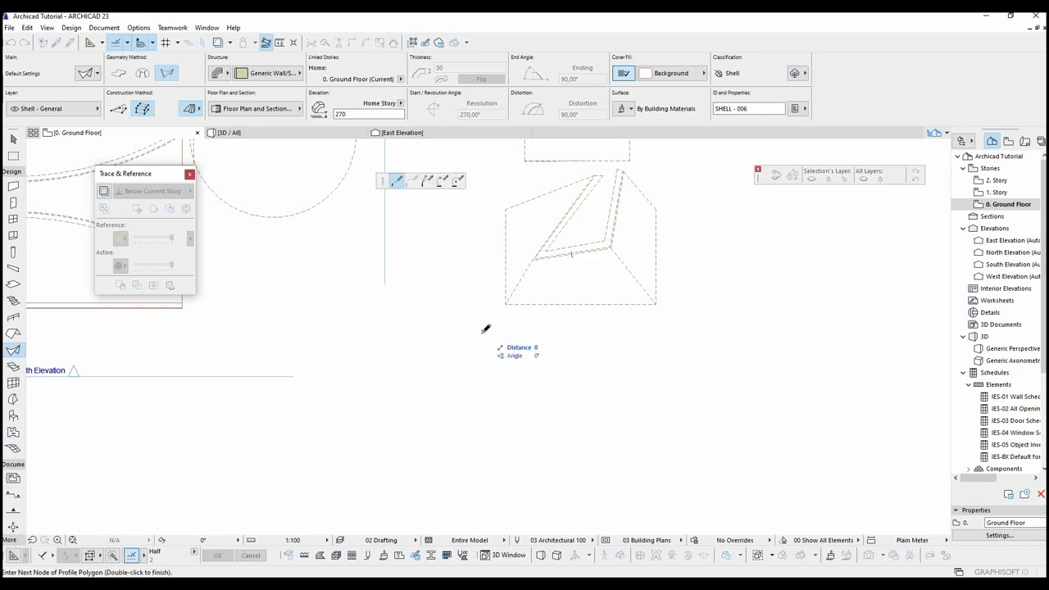
pyautogui.click(428, 184)
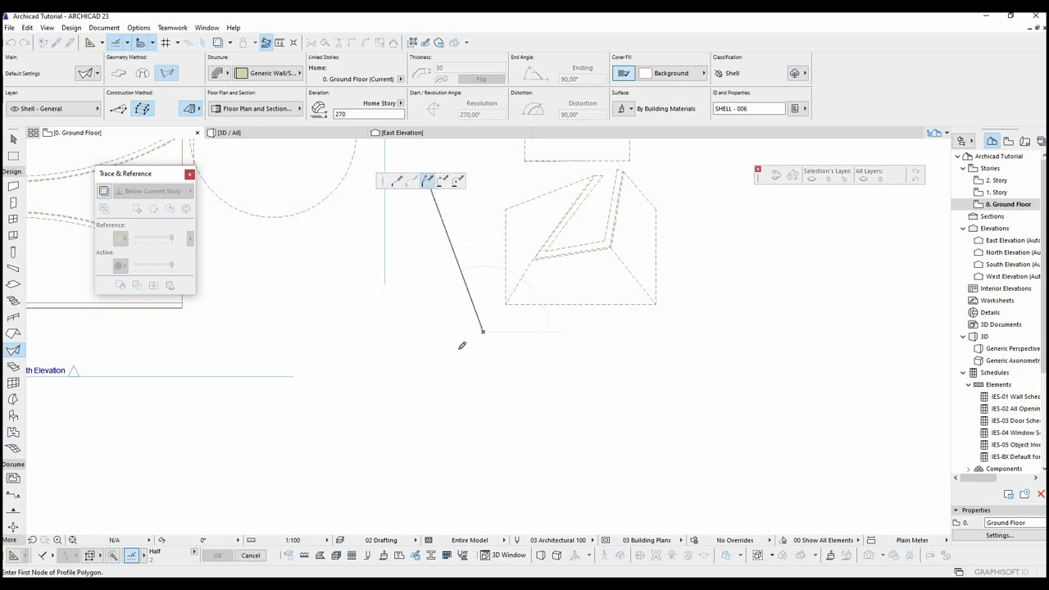
pyautogui.click(612, 426)
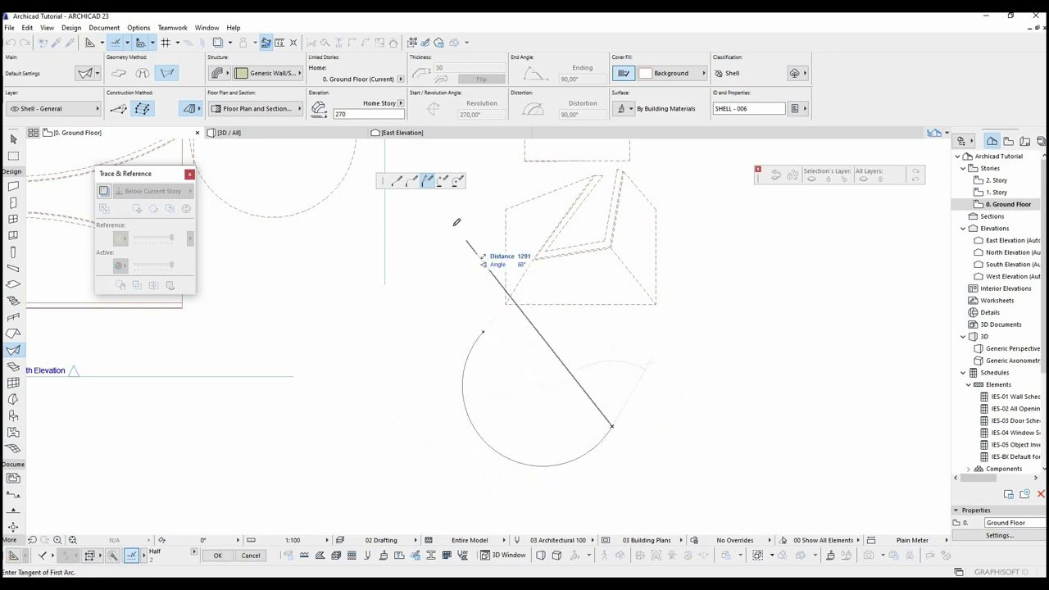
# Step: Finish the first profile with a smaller centre-point arc continuing from the large one, and accept the proposed profile distance
pyautogui.click(443, 180)
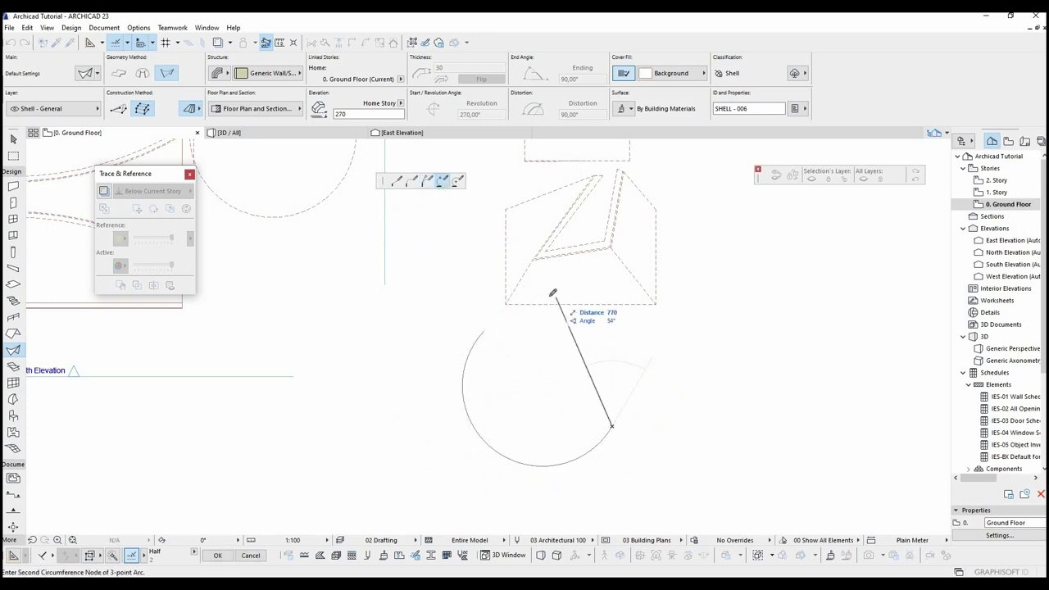
pyautogui.click(457, 180)
pyautogui.click(627, 364)
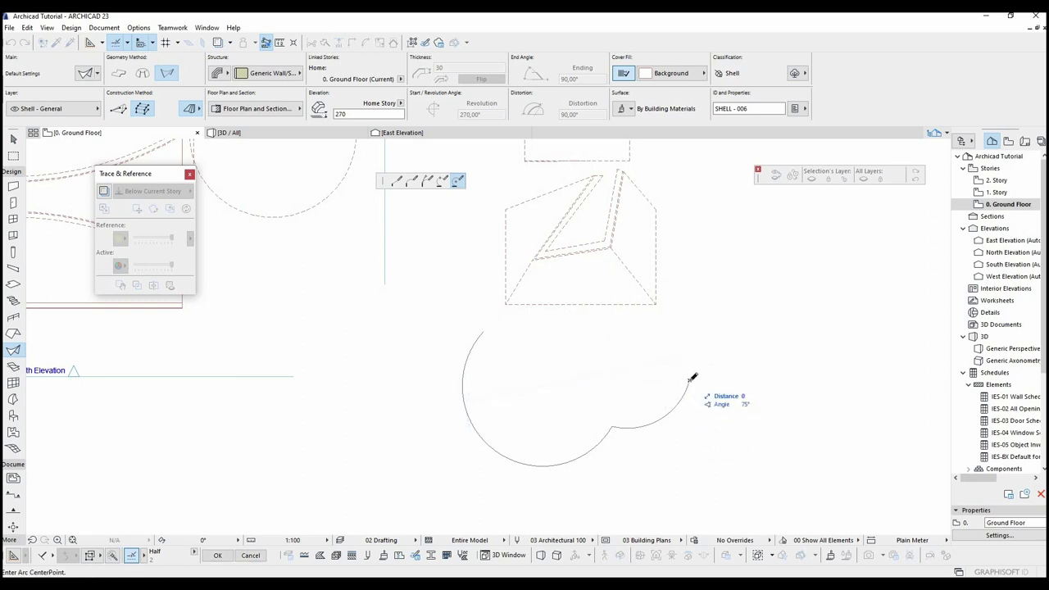
pyautogui.click(691, 379)
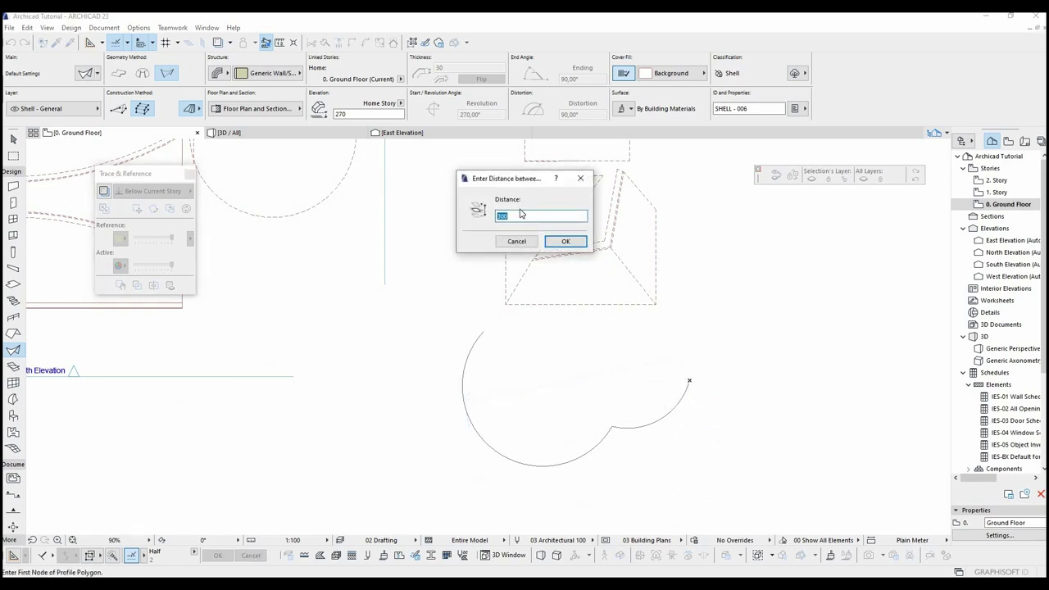
pyautogui.click(566, 240)
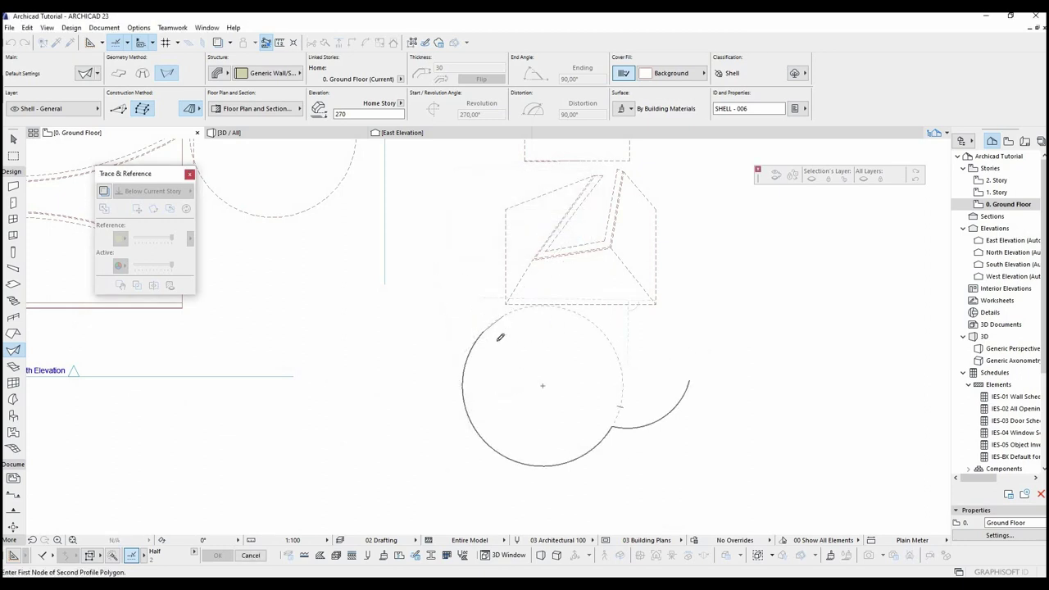
# Step: Draw the curved shell's second profile as two joined arcs, one long and one short, across the first profile's open side
pyautogui.click(503, 315)
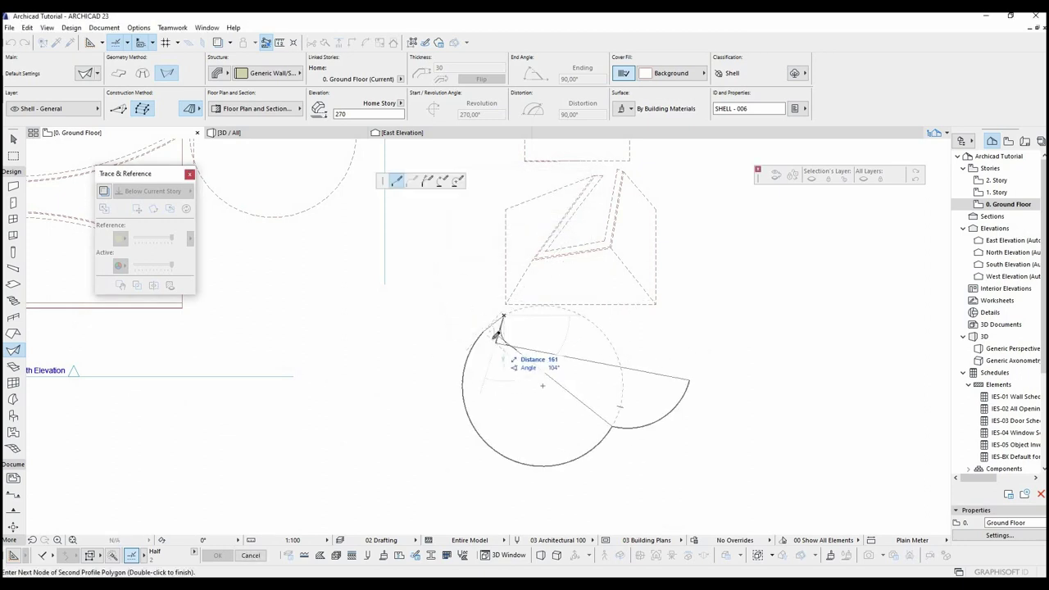
pyautogui.click(551, 420)
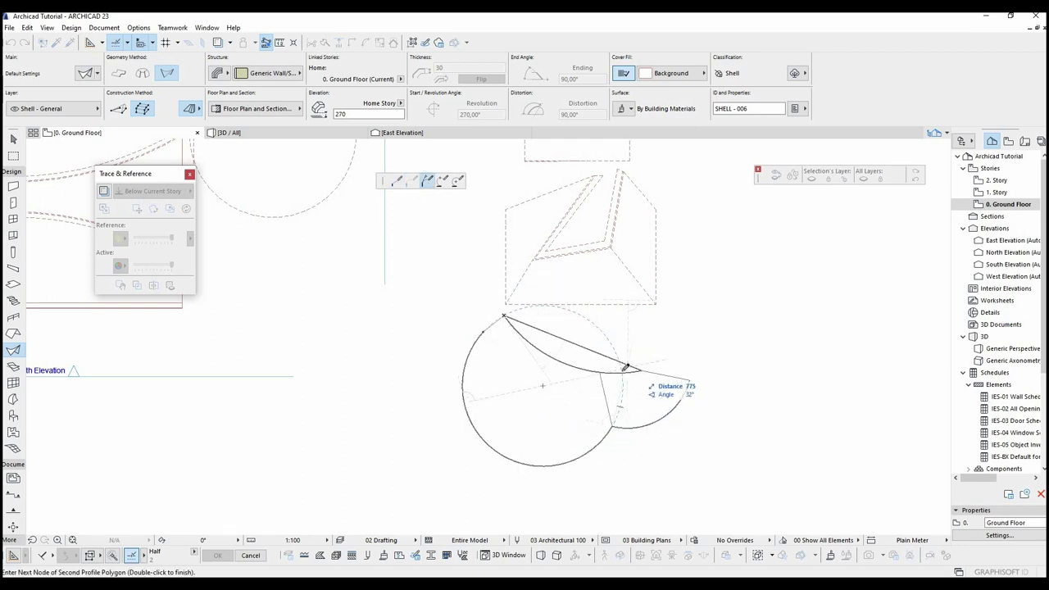
pyautogui.click(620, 369)
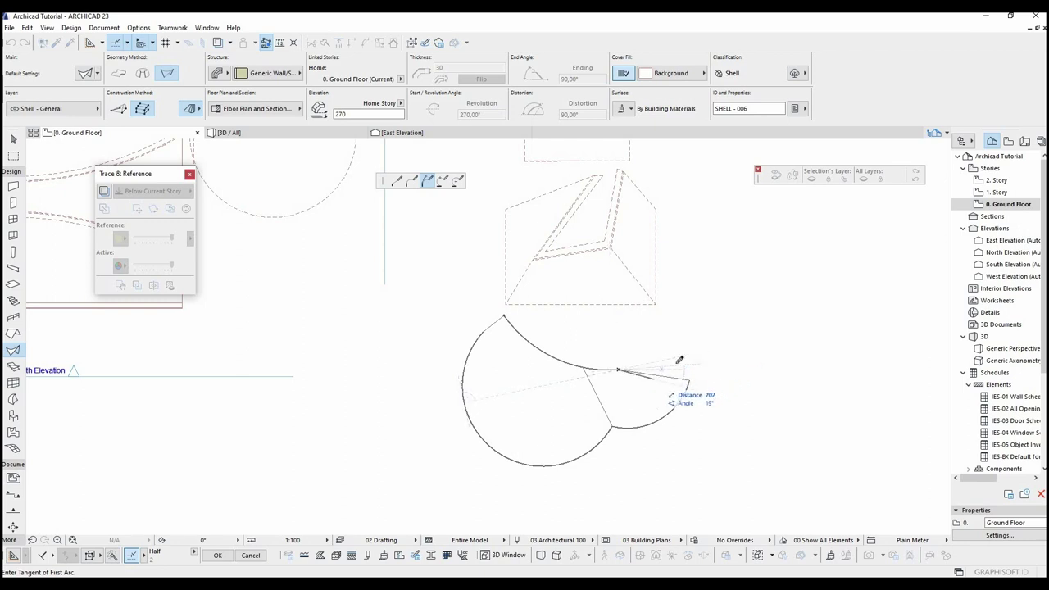
pyautogui.click(679, 360)
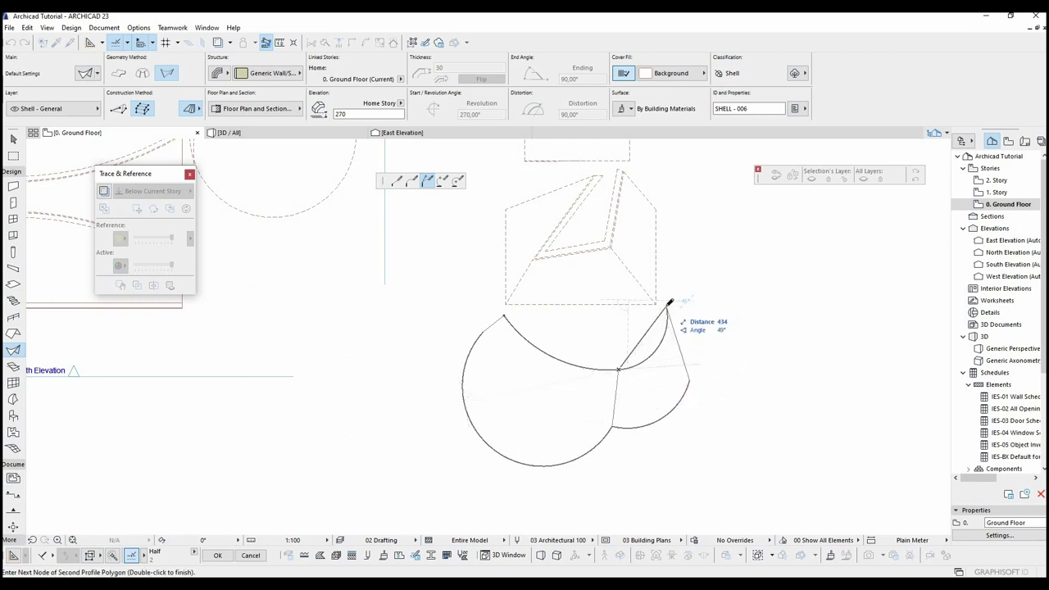
pyautogui.doubleClick(669, 302)
pyautogui.press('Return')
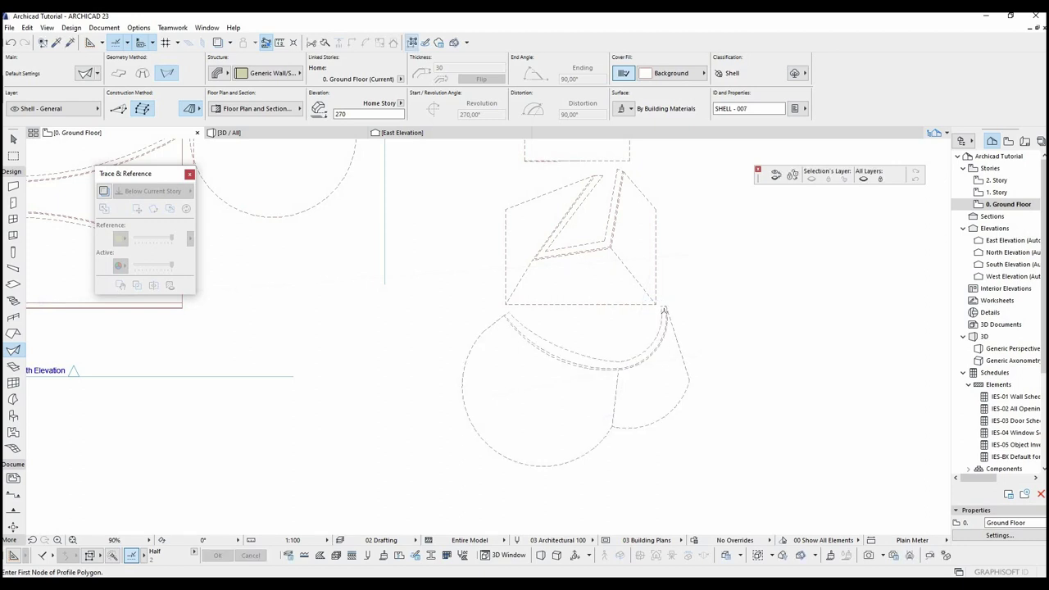
# Step: In the 3D window, deselect the angular shell and examine the new curved ruled shell from several sides
pyautogui.press('F3')
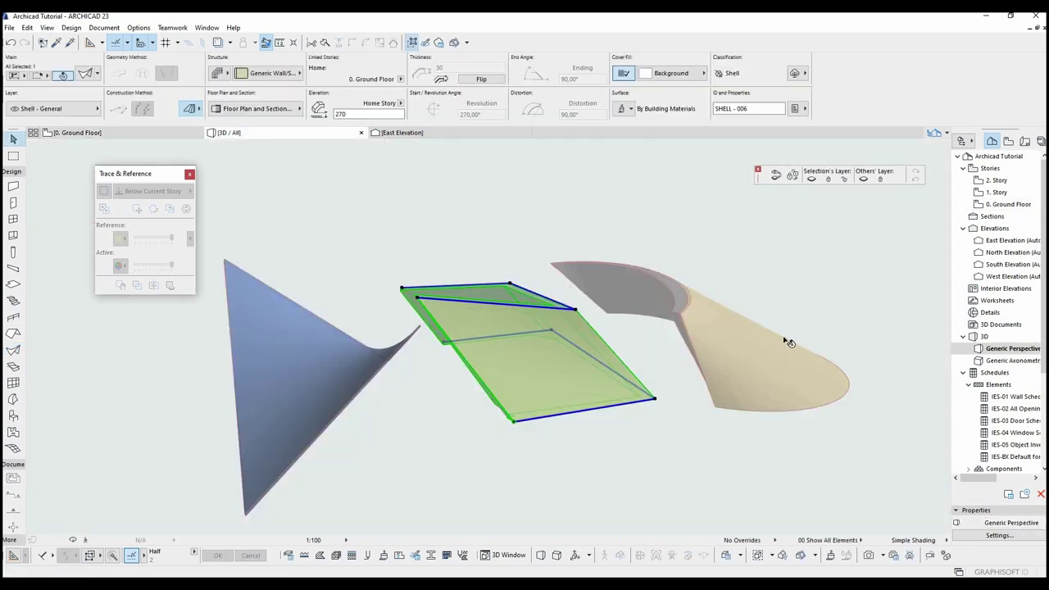
pyautogui.keyDown('shift'); pyautogui.moveTo(449, 349); pyautogui.dragTo(550, 445, button='middle'); pyautogui.keyUp('shift')
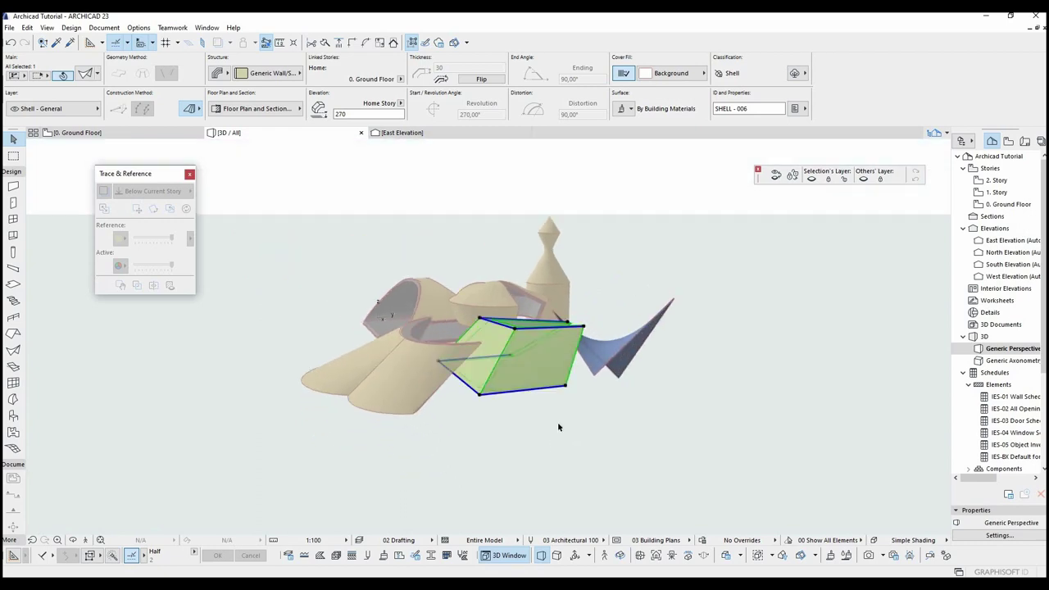
pyautogui.click(559, 420)
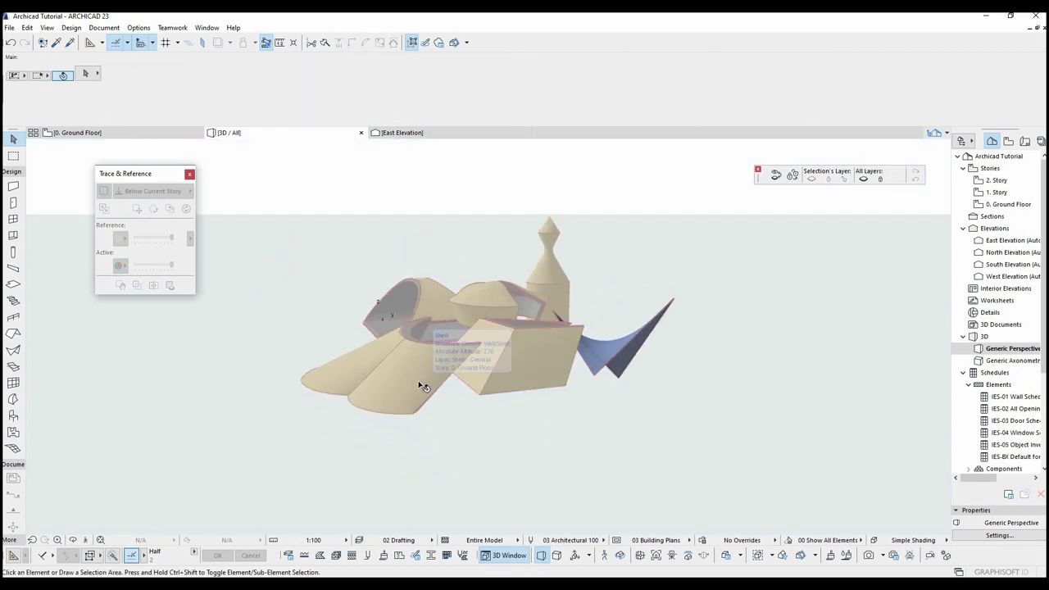
pyautogui.keyDown('shift'); pyautogui.moveTo(422, 385); pyautogui.dragTo(680, 435, button='middle'); pyautogui.keyUp('shift')
pyautogui.keyDown('shift'); pyautogui.moveTo(374, 399); pyautogui.dragTo(617, 407, button='middle'); pyautogui.keyUp('shift')
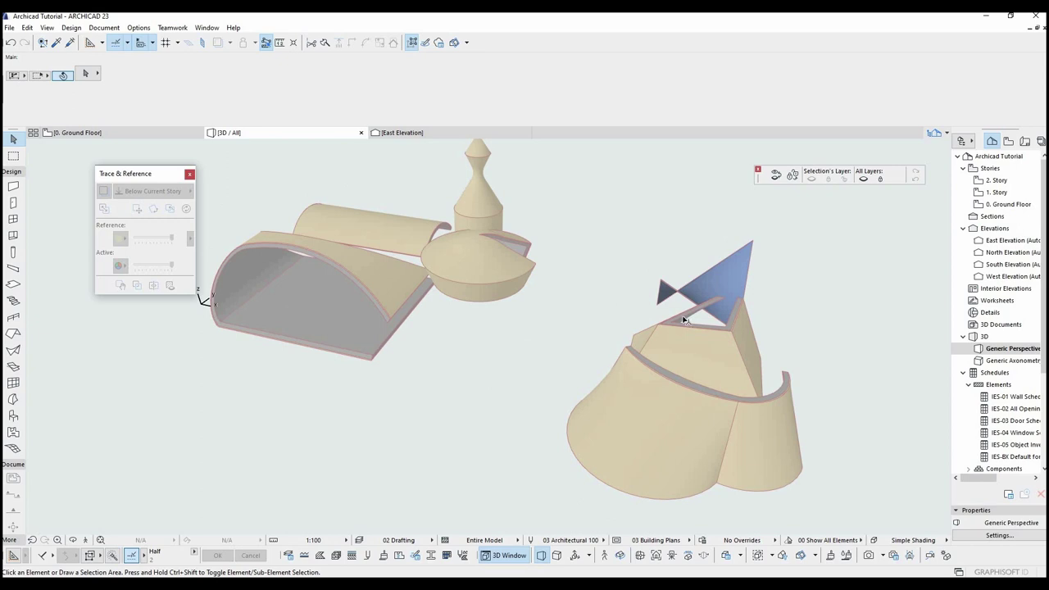
# Step: Cut a triangular hole through the front face of the angular ruled shell, with the opening plane set on that face
pyautogui.click(701, 341)
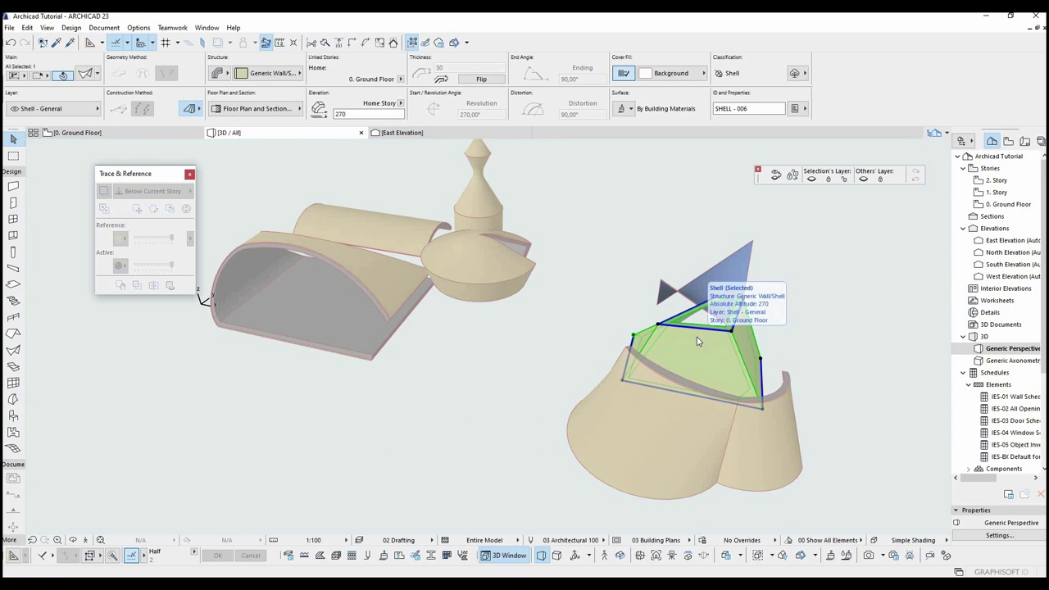
pyautogui.rightClick(698, 341)
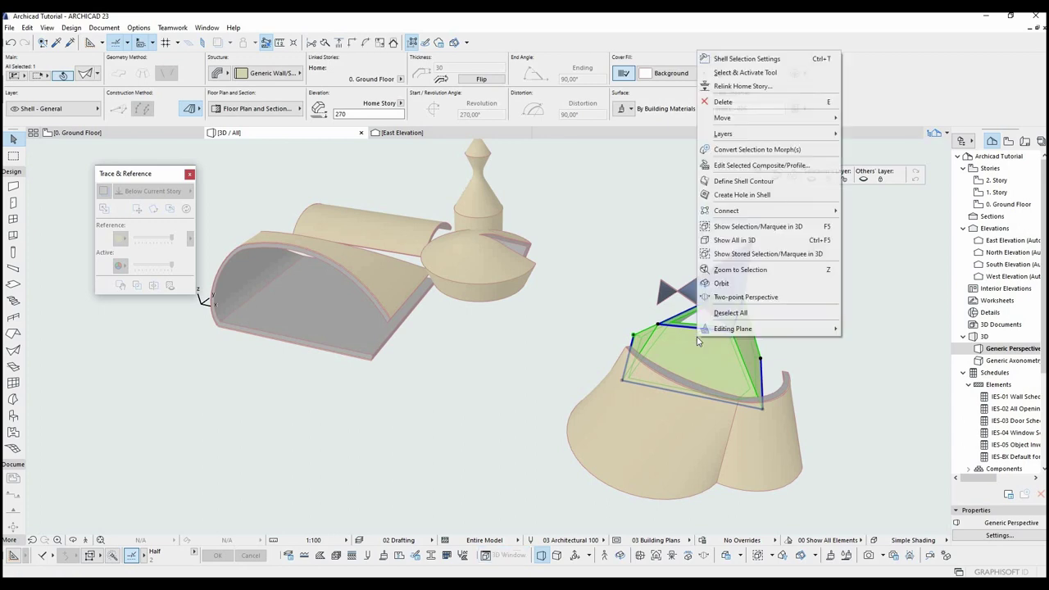
pyautogui.click(732, 195)
pyautogui.scroll(5, 705, 353)
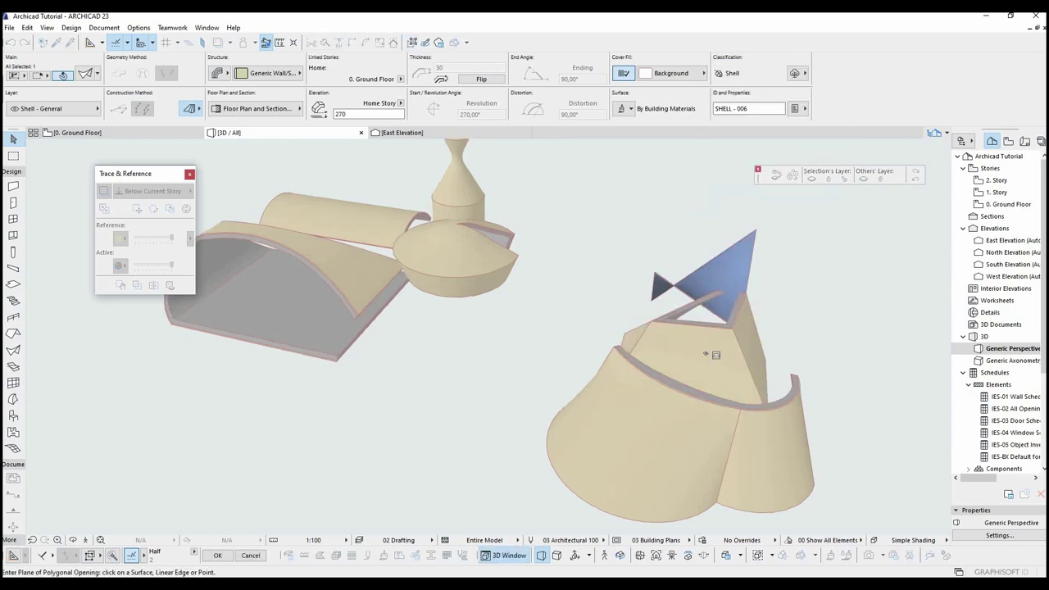
pyautogui.click(674, 350)
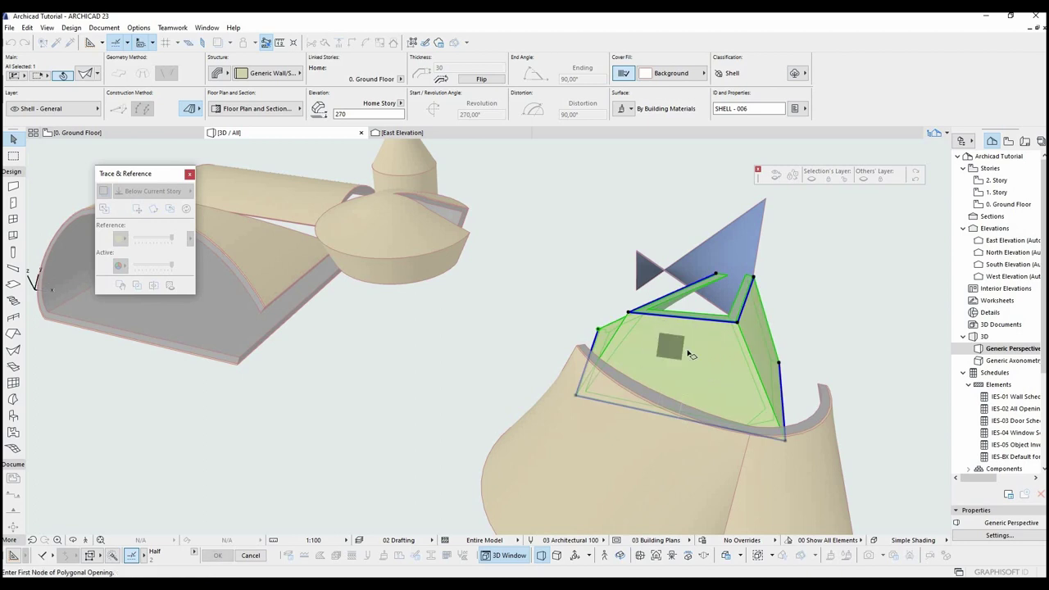
pyautogui.scroll(3, 680, 332)
pyautogui.click(678, 329)
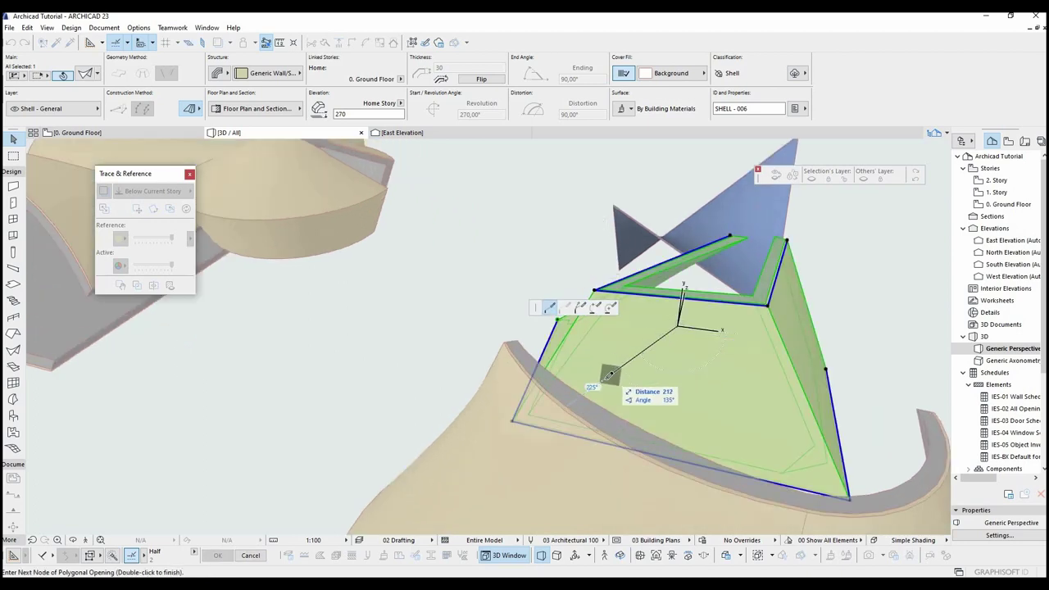
pyautogui.click(709, 420)
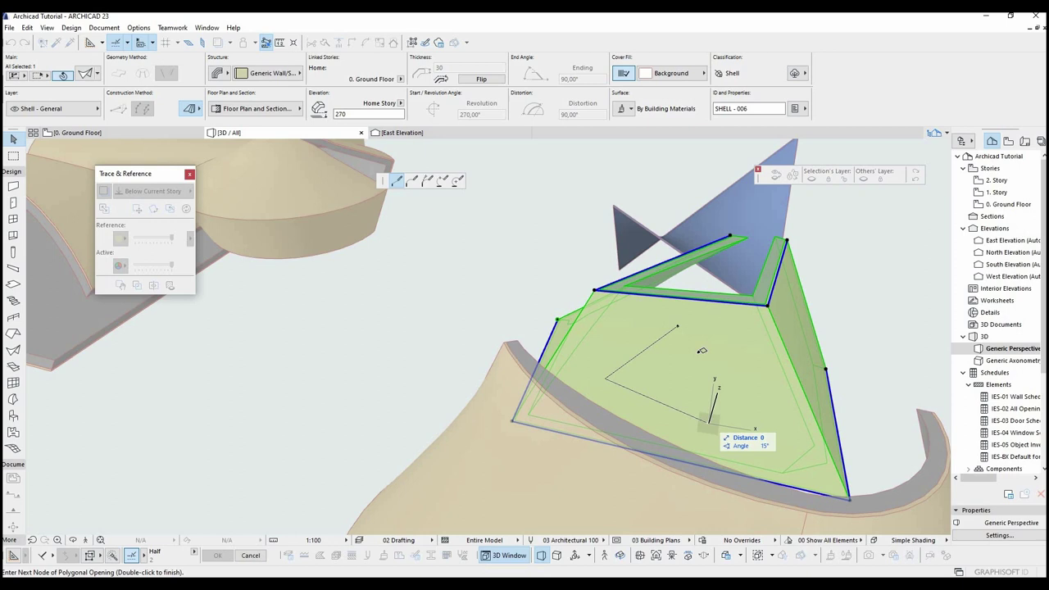
pyautogui.click(679, 325)
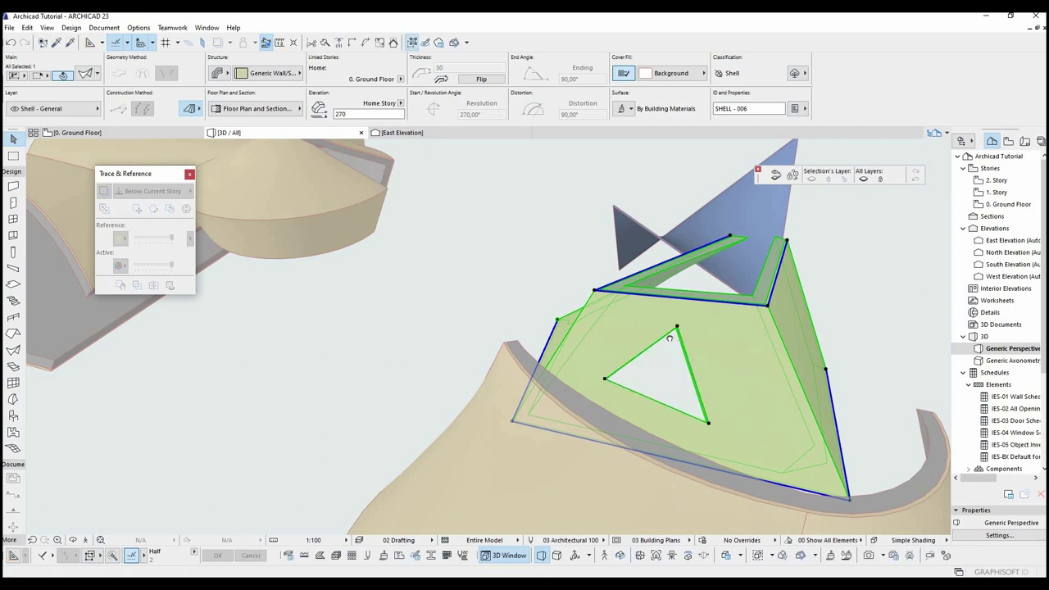
# Step: Reposition the upper corner node of the triangular hole's polygon slightly, reshaping the opening, and deselect the angular shell
pyautogui.keyDown('shift'); pyautogui.moveTo(671, 338); pyautogui.dragTo(534, 292, button='middle'); pyautogui.keyUp('shift')
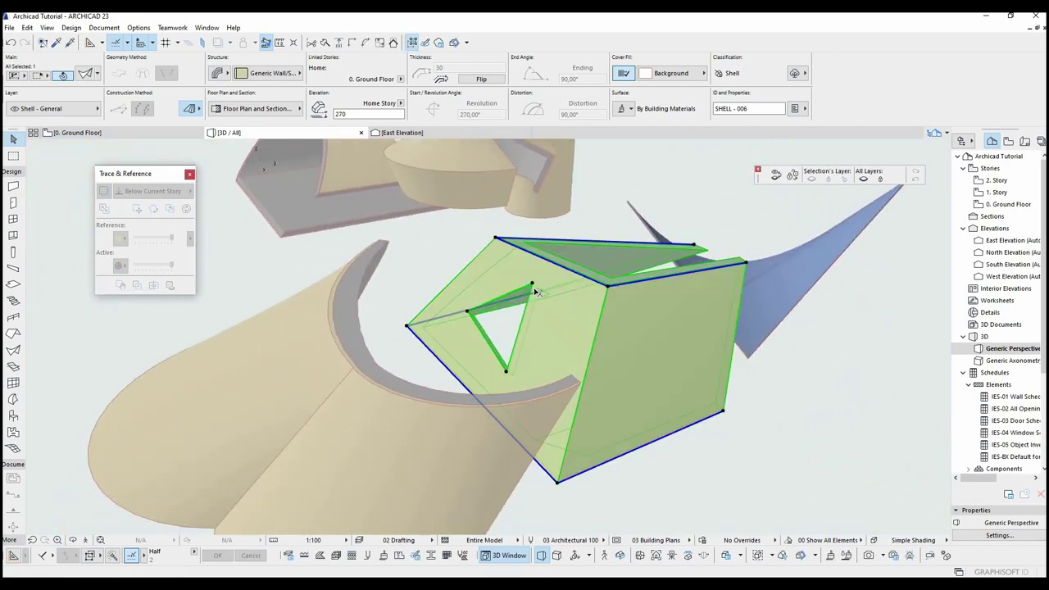
pyautogui.click(533, 285)
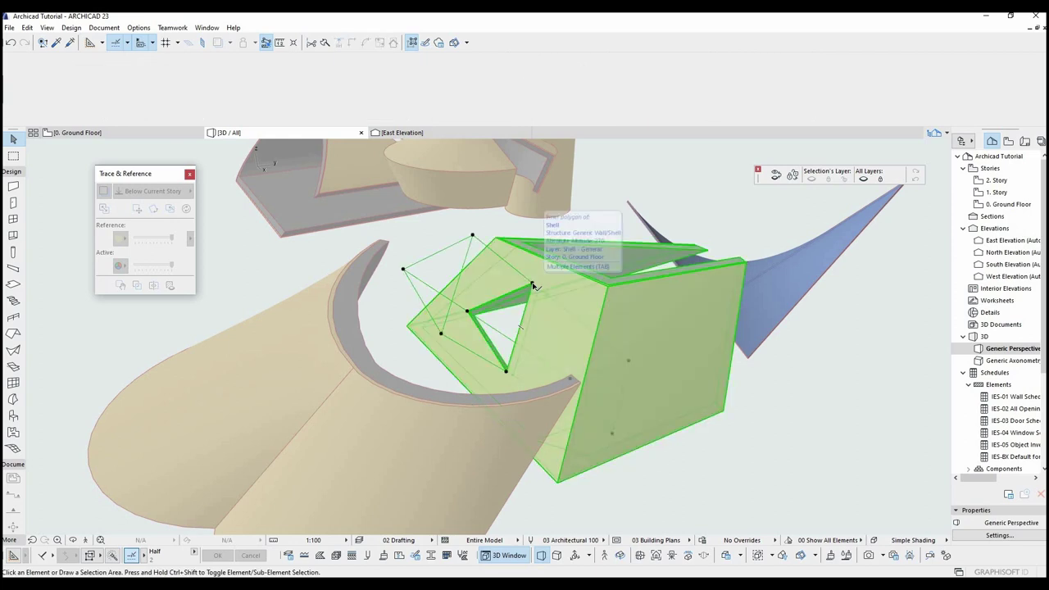
pyautogui.click(473, 236)
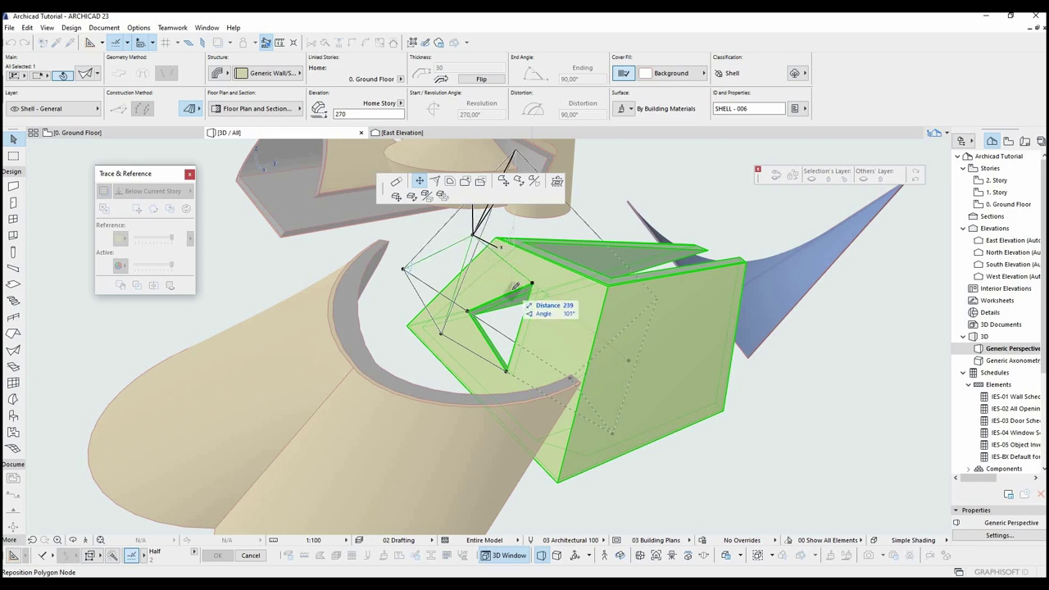
pyautogui.keyDown('shift'); pyautogui.moveTo(530, 287); pyautogui.dragTo(723, 347, button='middle'); pyautogui.keyUp('shift')
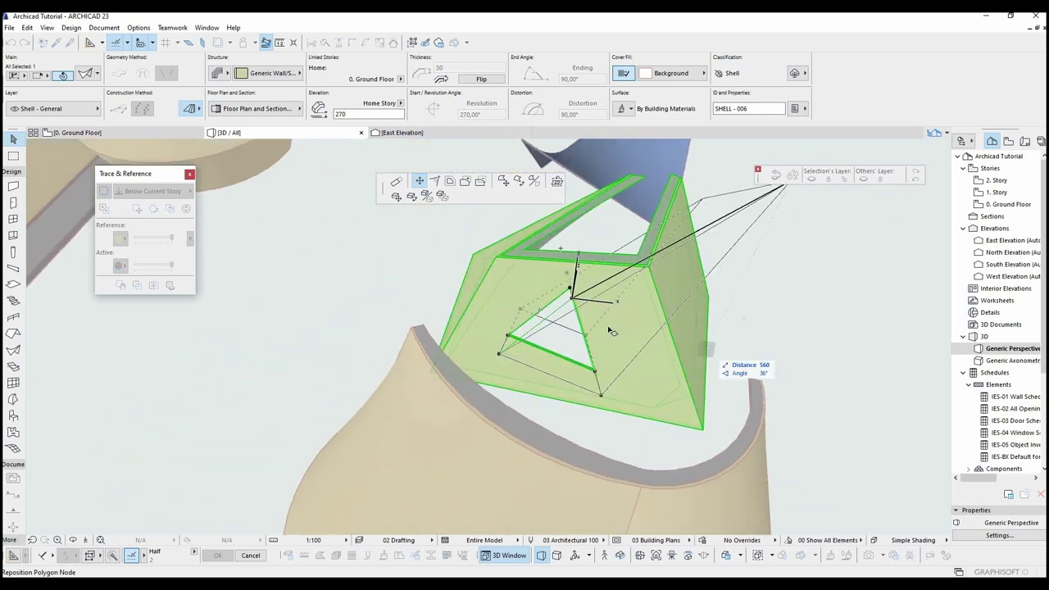
pyautogui.click(558, 302)
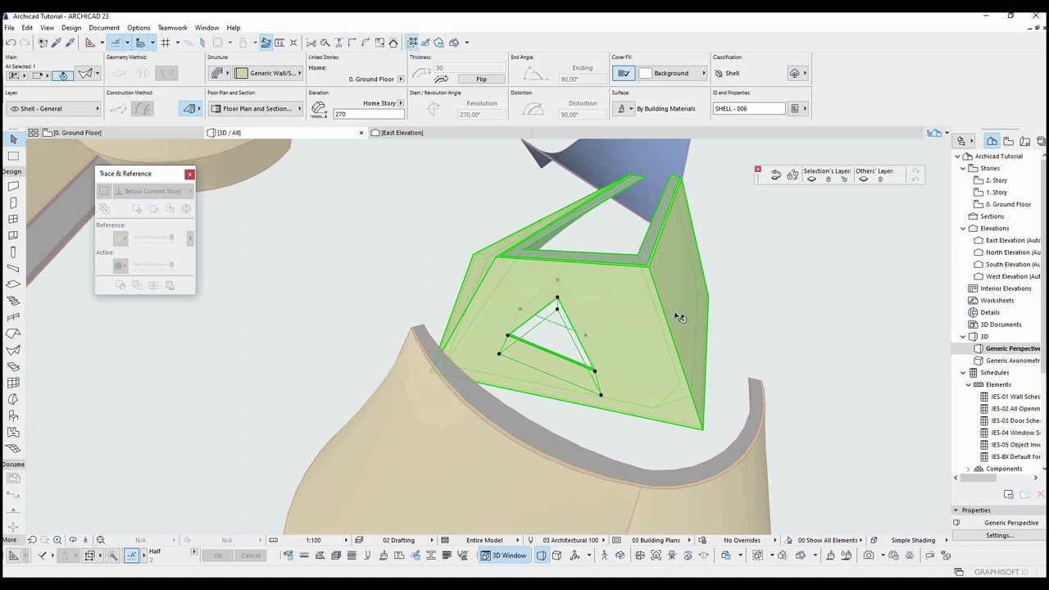
pyautogui.click(774, 237)
# Step: Create a small triangular hole in the larger curved part of the curved ruled shell
pyautogui.keyDown('shift'); pyautogui.moveTo(713, 278); pyautogui.dragTo(611, 336, button='middle'); pyautogui.keyUp('shift')
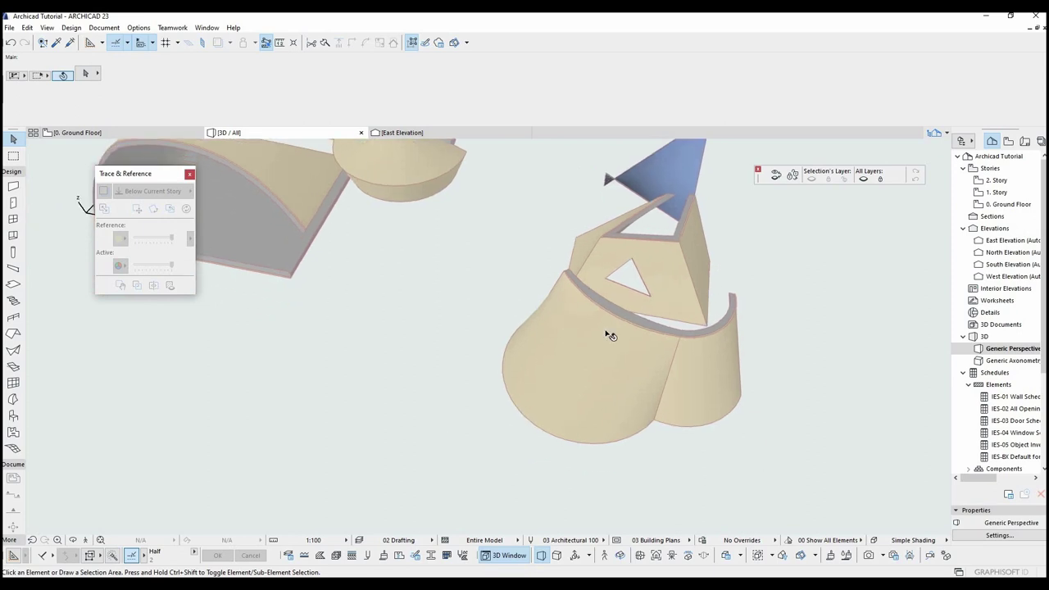
pyautogui.click(610, 336)
pyautogui.rightClick(607, 333)
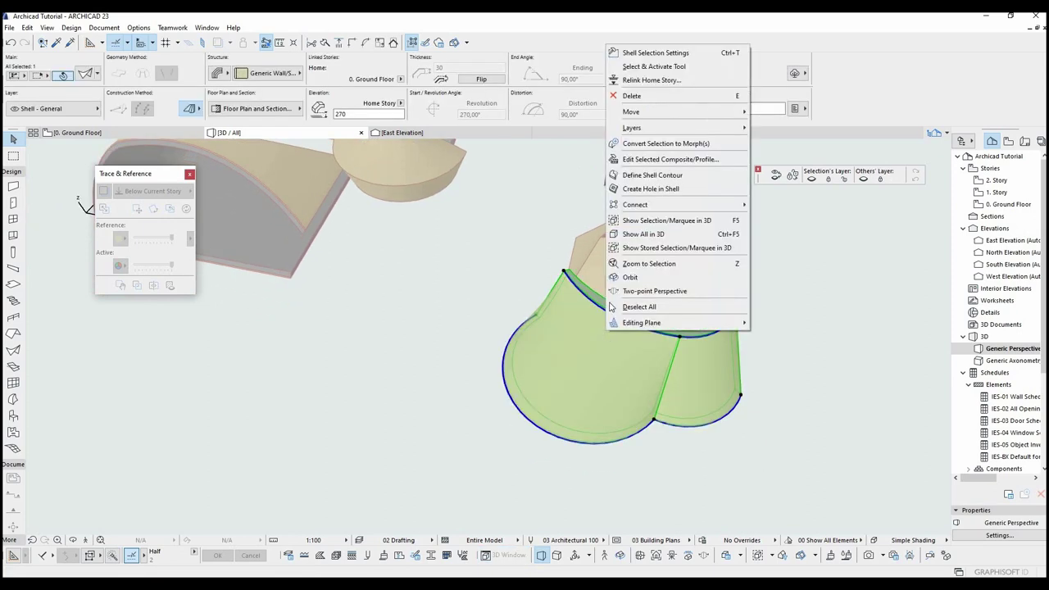
pyautogui.click(649, 188)
pyautogui.click(612, 361)
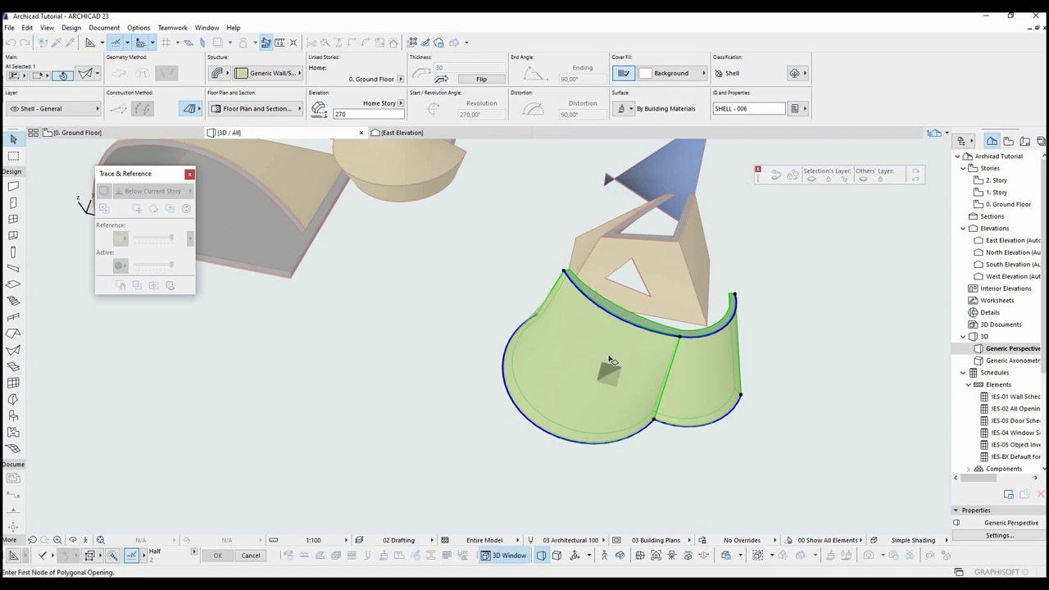
pyautogui.click(577, 379)
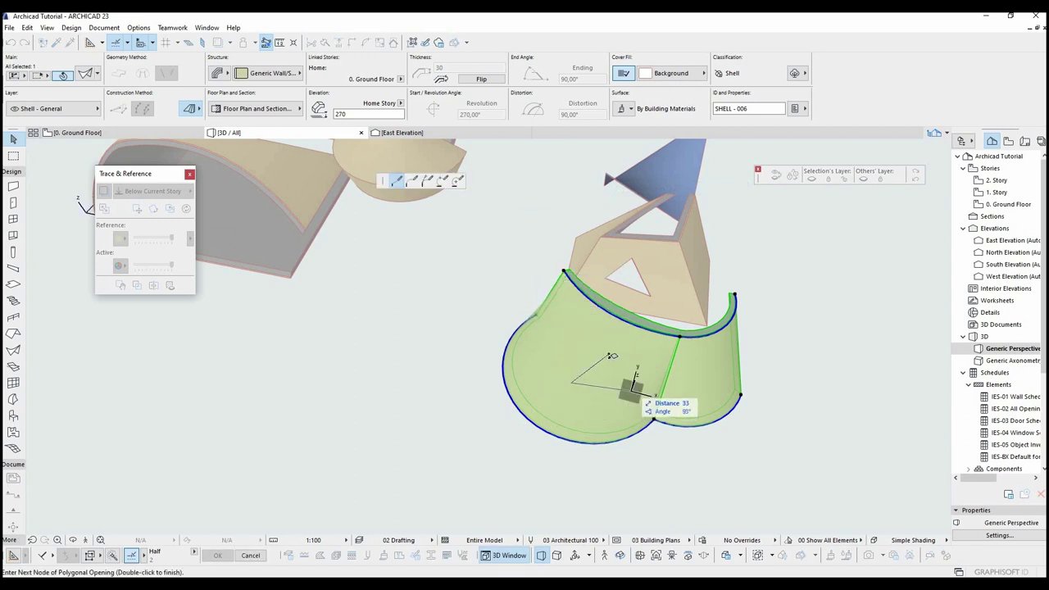
pyautogui.click(611, 353)
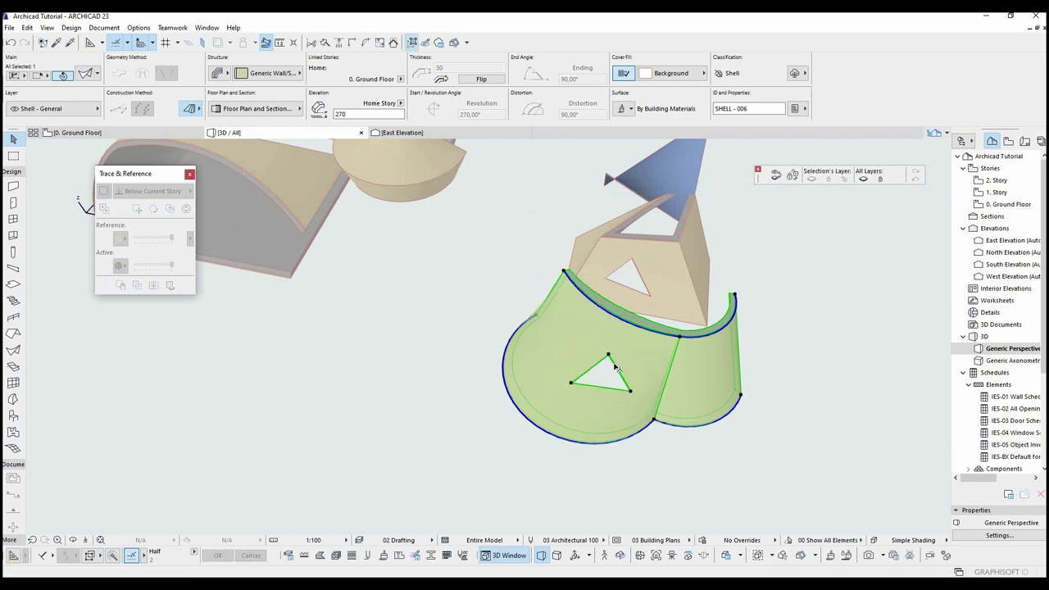
# Step: Bulge one slanted edge of the curved shell's triangular hole outward into an arc, and deselect the shell
pyautogui.click(613, 359)
pyautogui.click(618, 361)
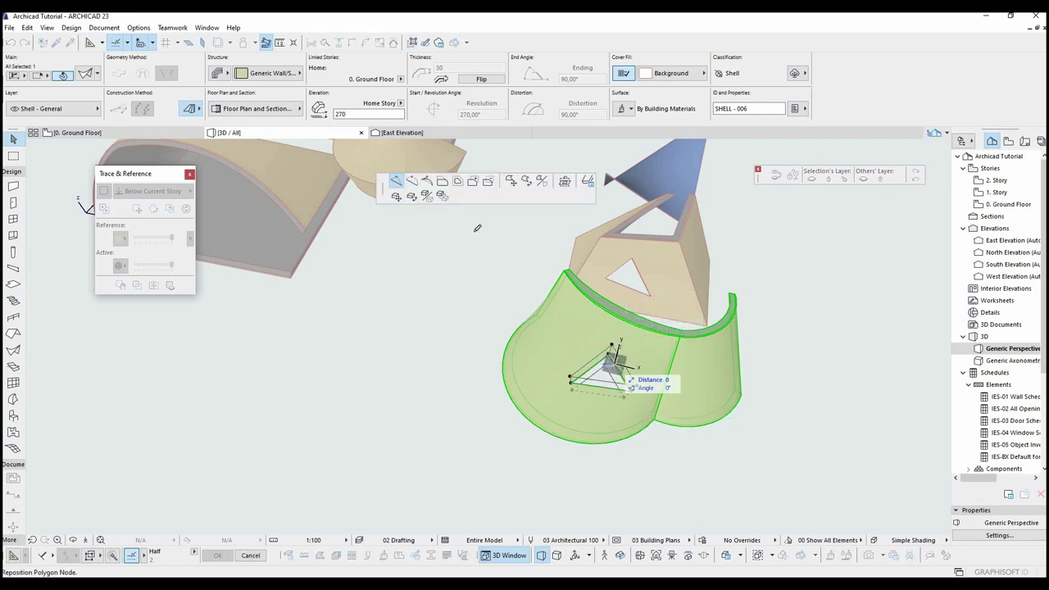
pyautogui.click(412, 182)
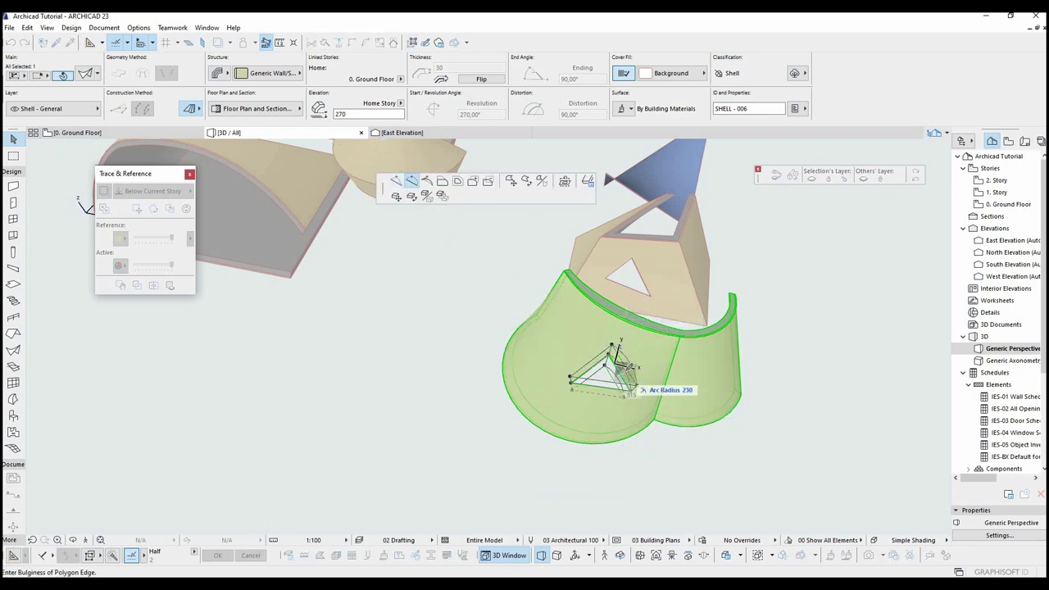
pyautogui.click(641, 370)
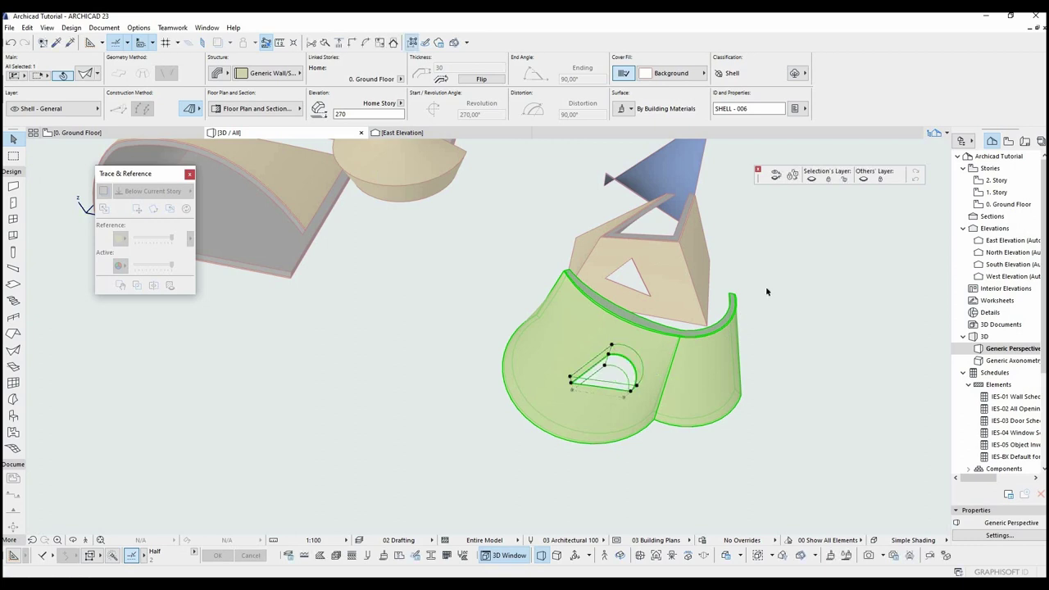
pyautogui.click(766, 289)
# Step: On the ground floor plan, define a rectangular contour of about 567 by 364 around the curved shell's hole
pyautogui.scroll(-4, 628, 314)
pyautogui.moveTo(651, 371)
pyautogui.mouseDown(button='middle')
pyautogui.moveTo(683, 406)
pyautogui.moveTo(653, 391)
pyautogui.mouseUp(button='middle')
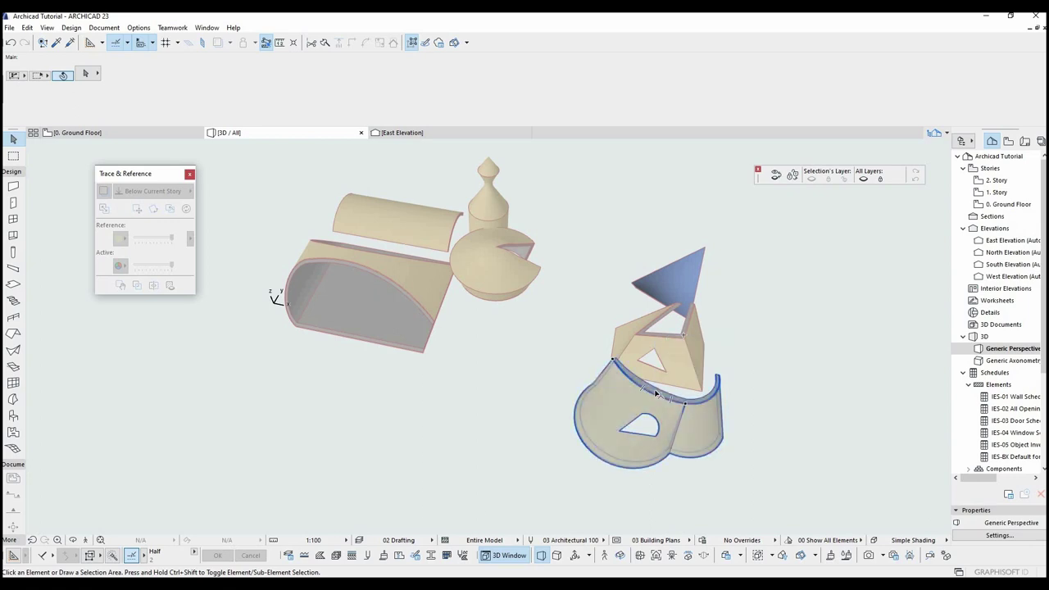
pyautogui.press('F2')
pyautogui.click(544, 377)
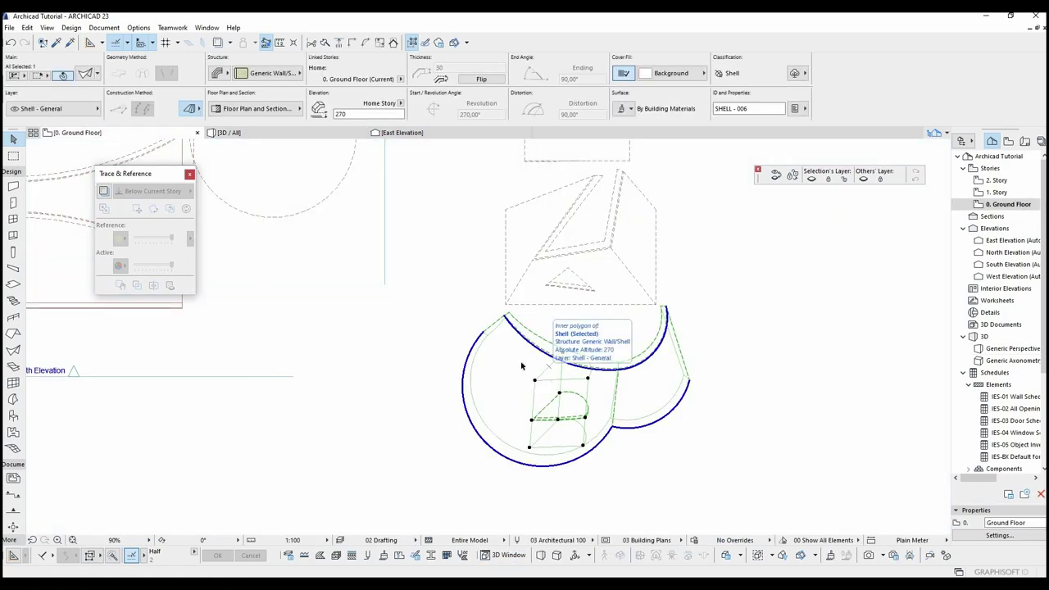
pyautogui.rightClick(521, 368)
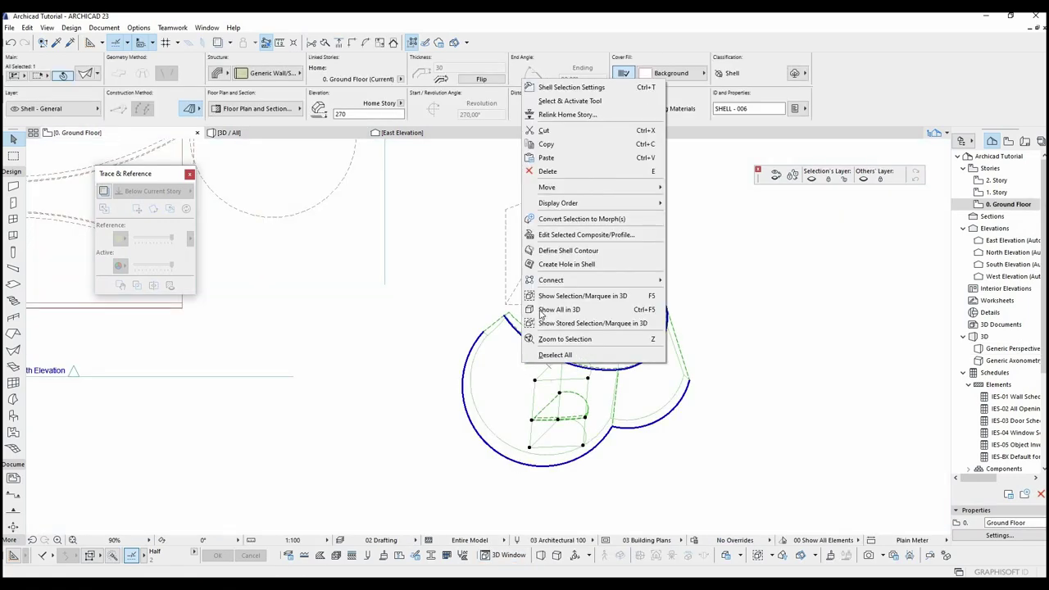
pyautogui.click(564, 264)
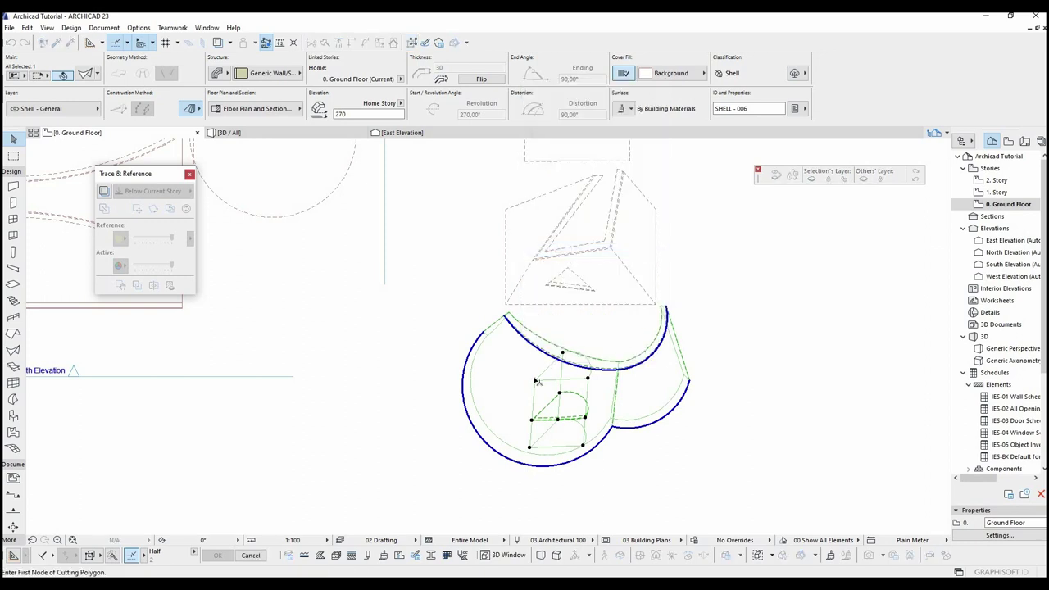
pyautogui.scroll(5, 468, 347)
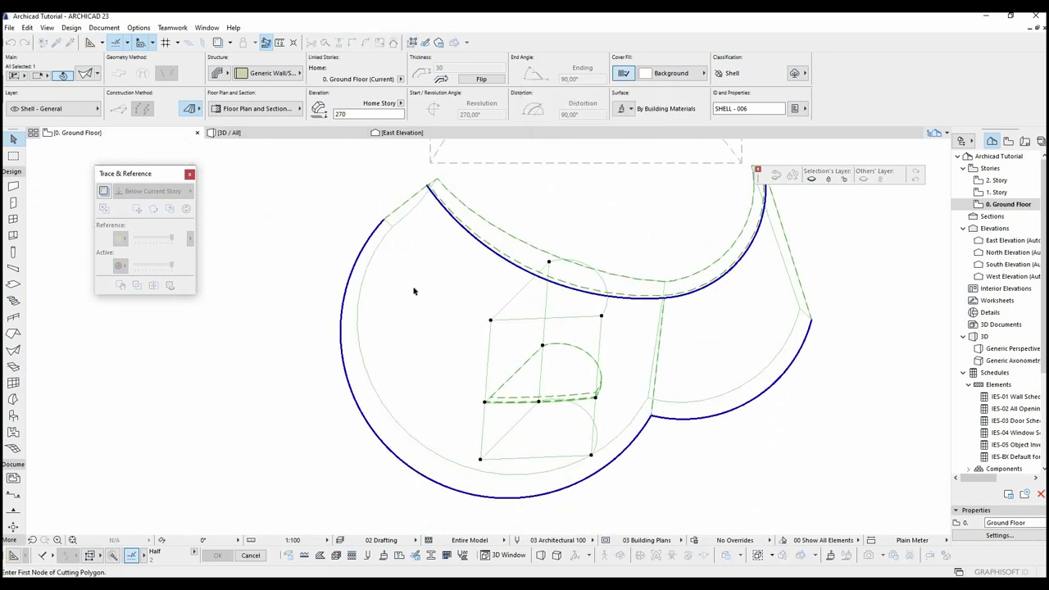
pyautogui.click(412, 295)
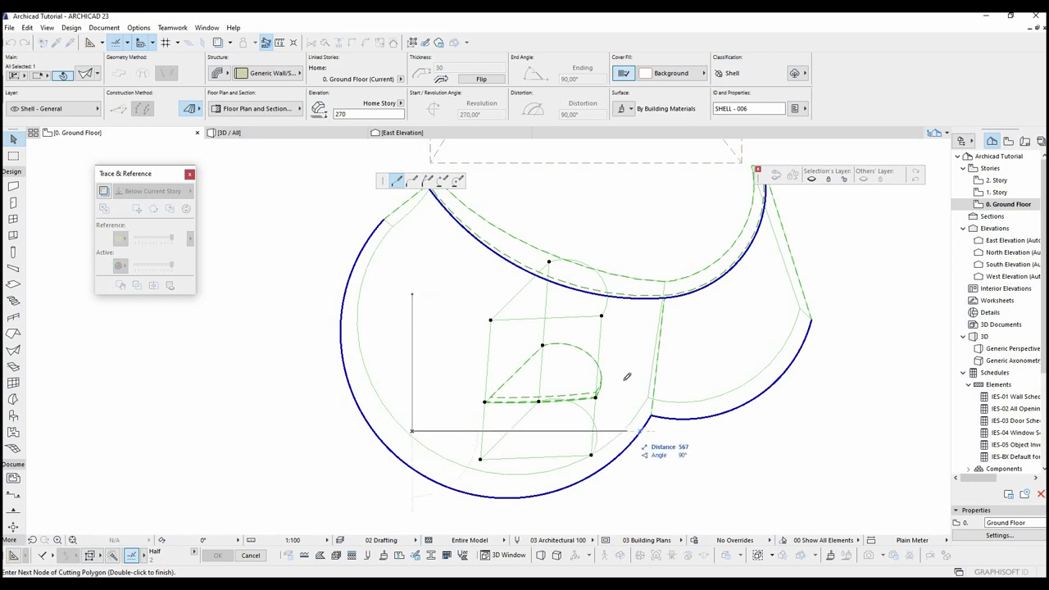
pyautogui.click(627, 430)
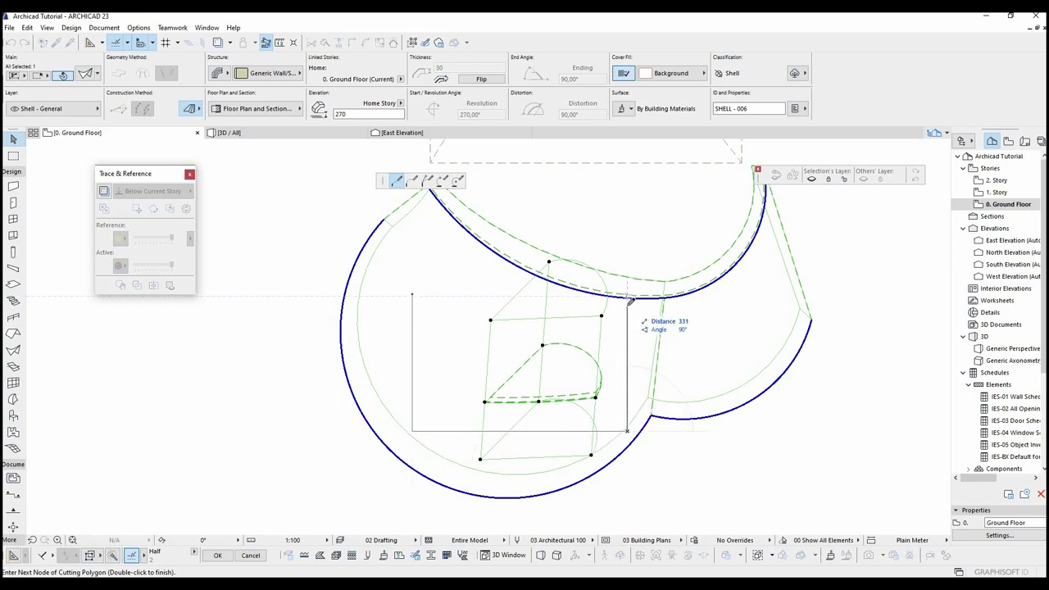
pyautogui.click(490, 293)
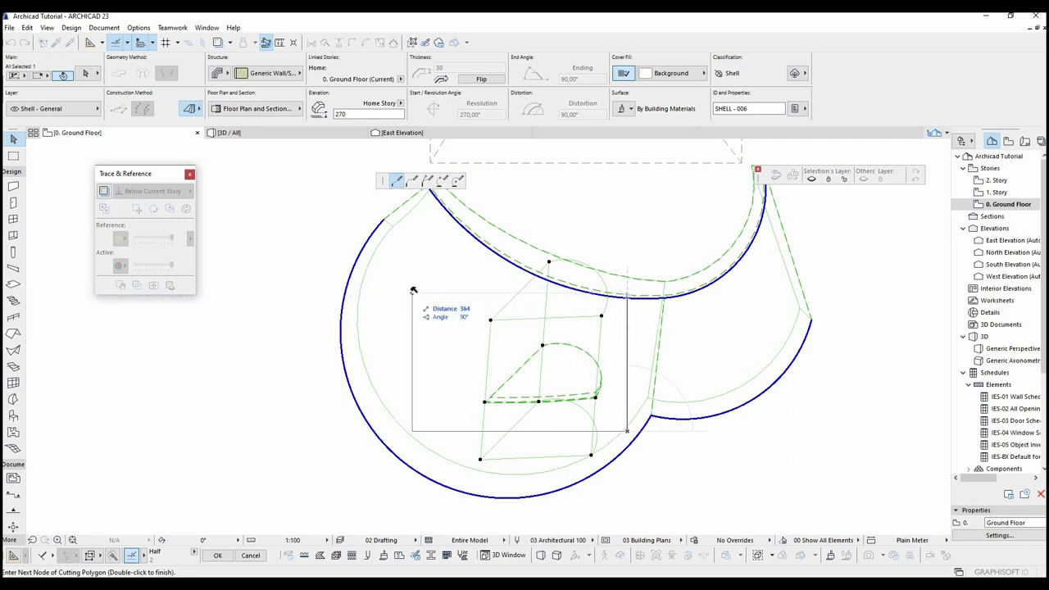
pyautogui.click(412, 295)
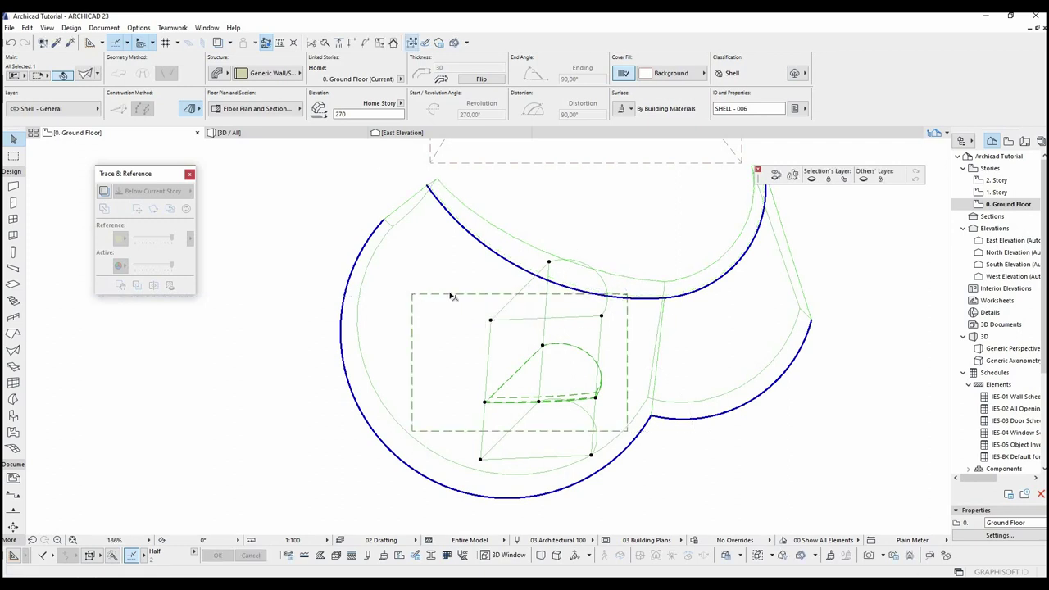
# Step: Move the upper edge of the curved shell's rectangular contour slightly inward toward the hole, and deselect the shell
pyautogui.click(450, 294)
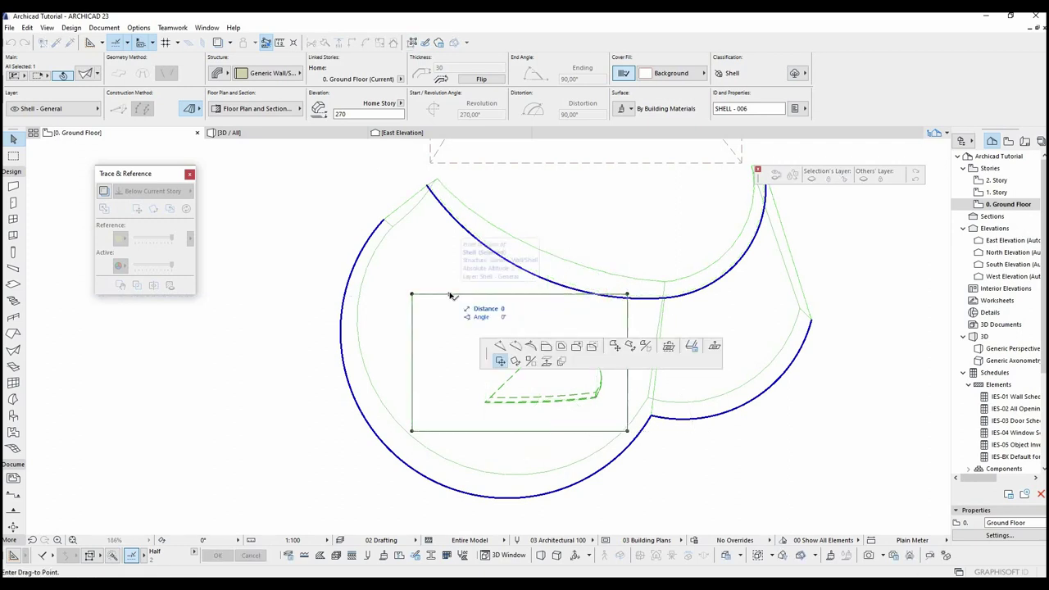
pyautogui.click(576, 303)
pyautogui.press('Escape')
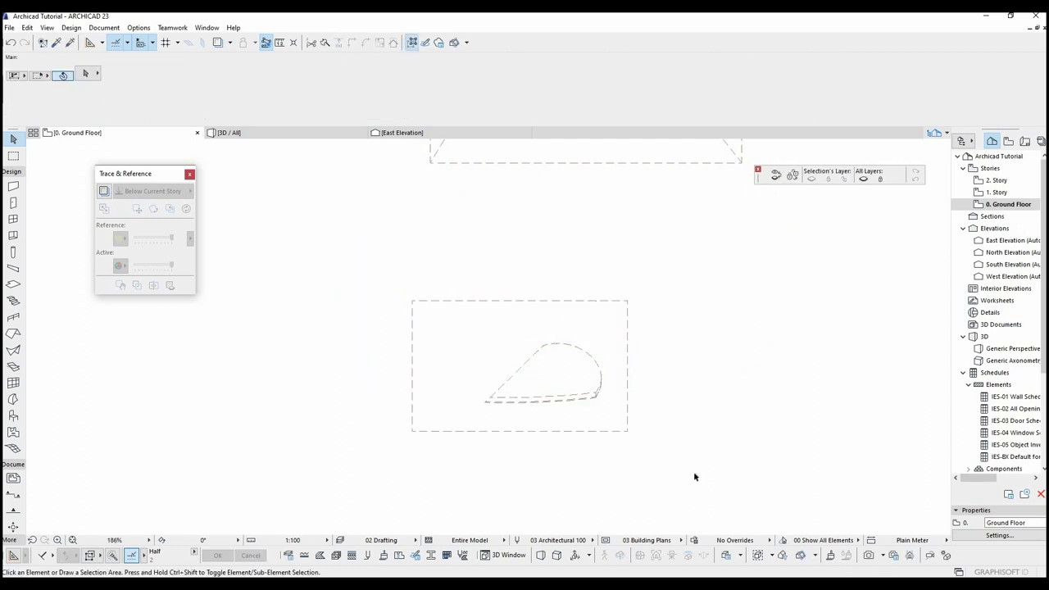
# Step: Return to the 3D window and examine the curved shell with its rectangular contour from several angles
pyautogui.click(340, 137)
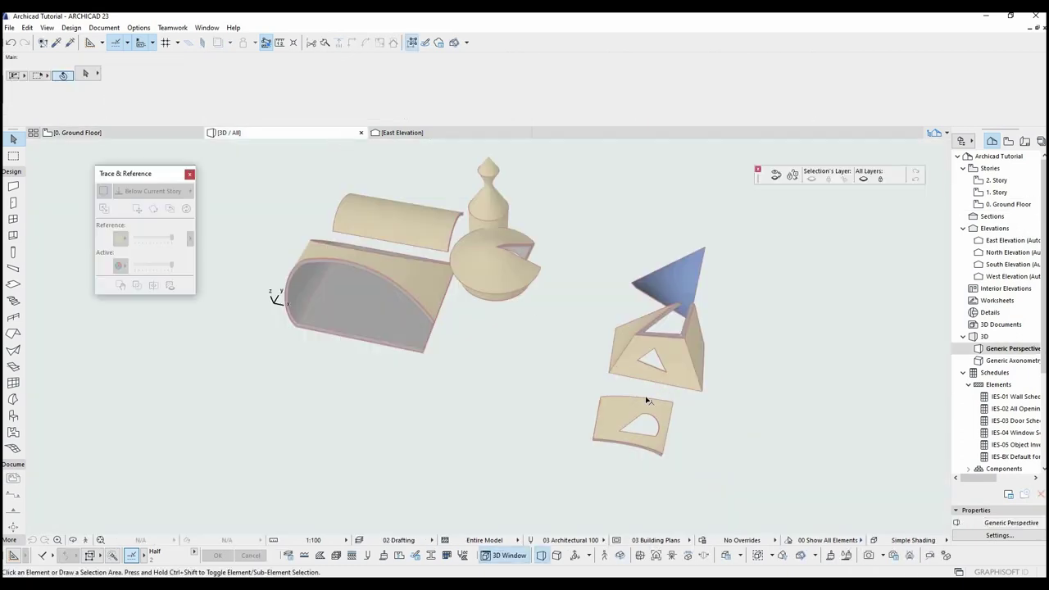
pyautogui.scroll(4, 699, 445)
pyautogui.keyDown('shift'); pyautogui.moveTo(524, 381); pyautogui.dragTo(564, 373, button='middle'); pyautogui.keyUp('shift')
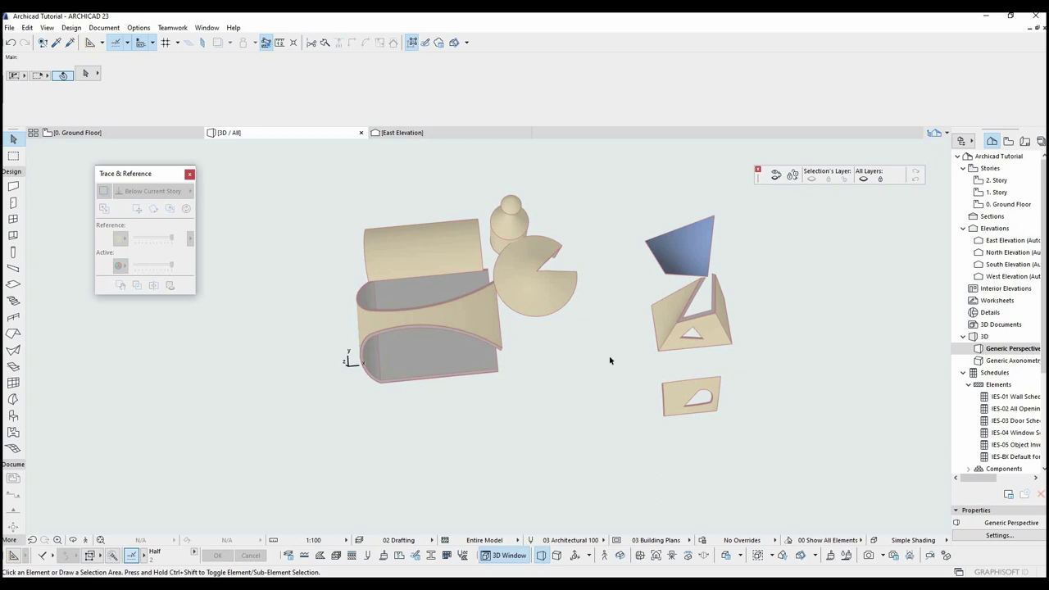
pyautogui.click(13, 236)
pyautogui.scroll(3, 426, 303)
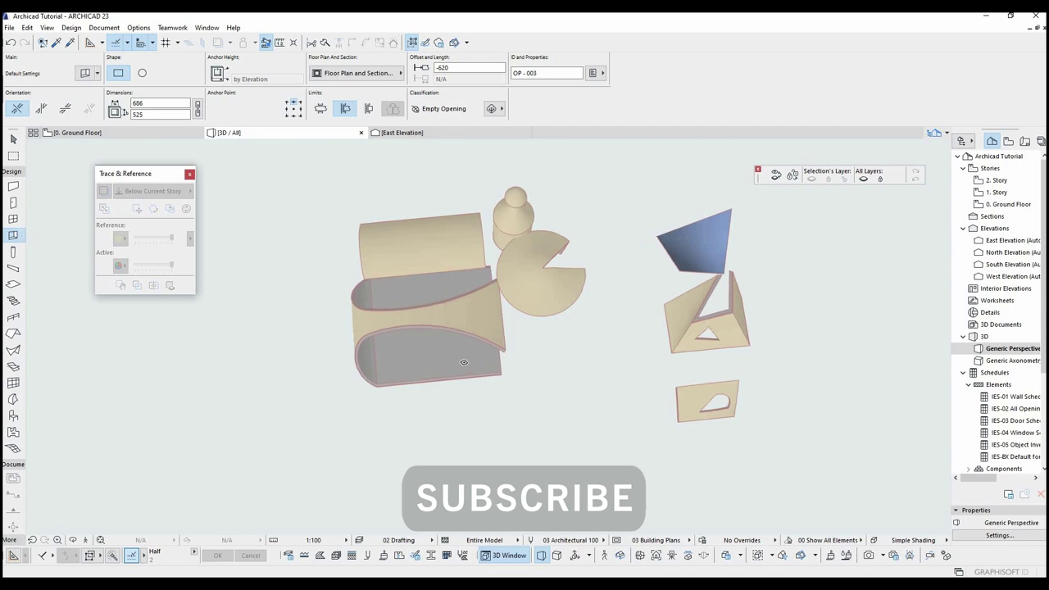
pyautogui.keyDown('shift'); pyautogui.moveTo(425, 303); pyautogui.dragTo(438, 352, button='middle'); pyautogui.keyUp('shift')
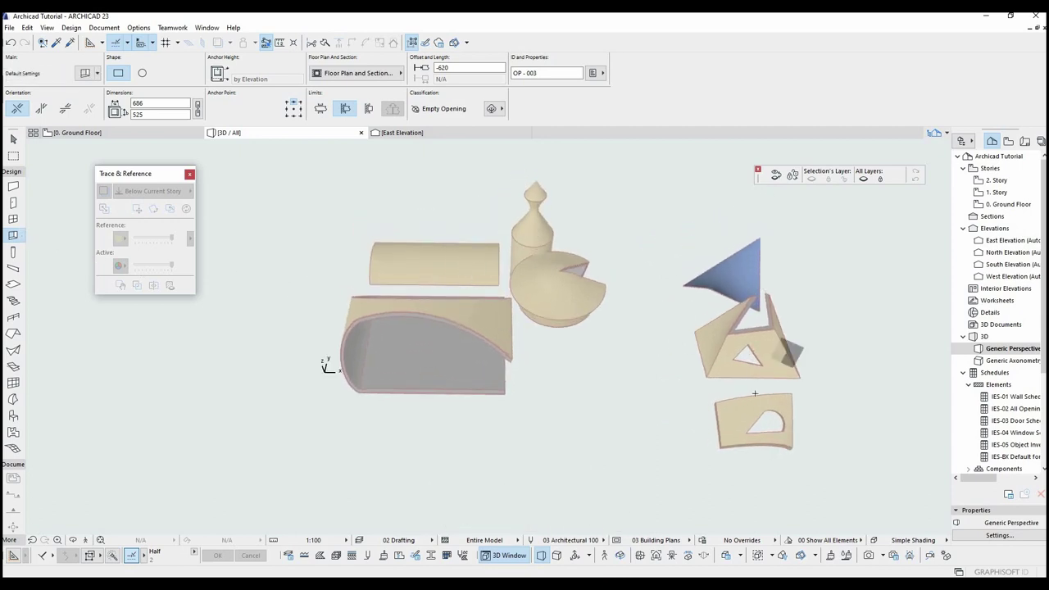
pyautogui.press('Escape')
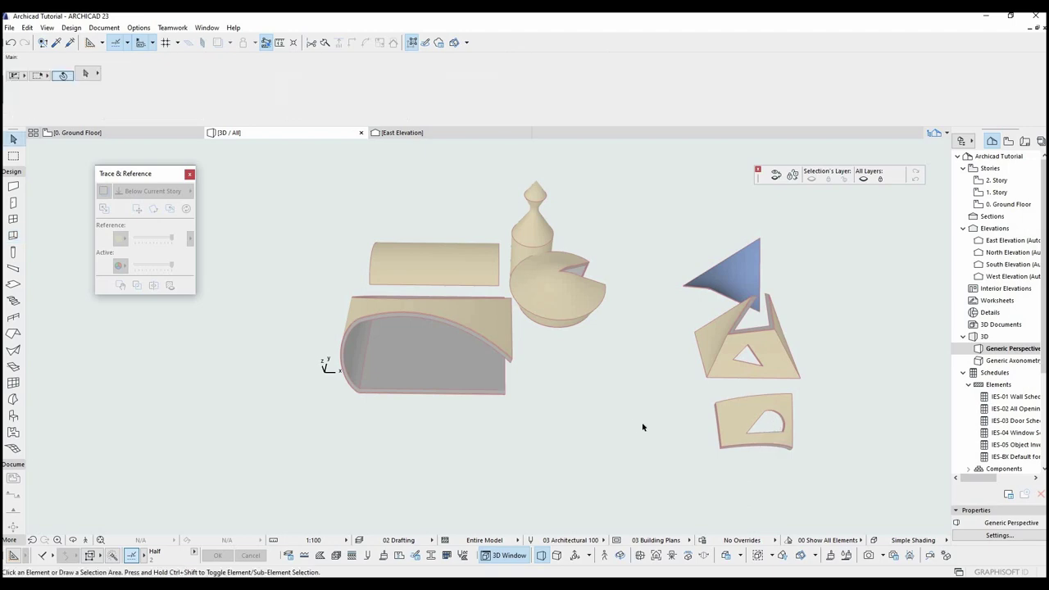
pyautogui.keyDown('shift'); pyautogui.moveTo(561, 373); pyautogui.dragTo(493, 337, button='middle'); pyautogui.keyUp('shift')
pyautogui.moveTo(493, 336); pyautogui.dragTo(495, 346)
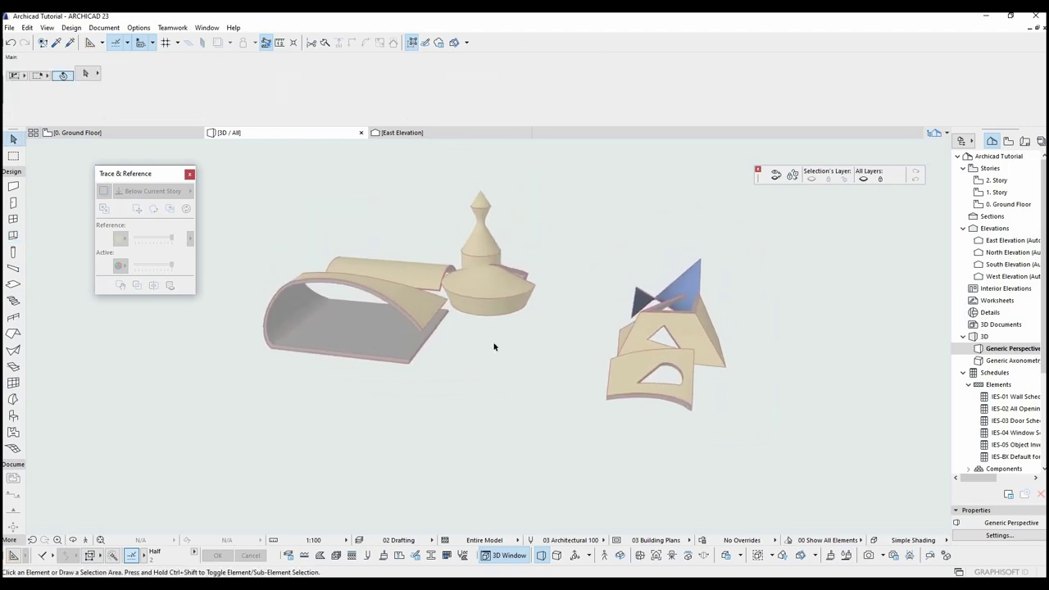